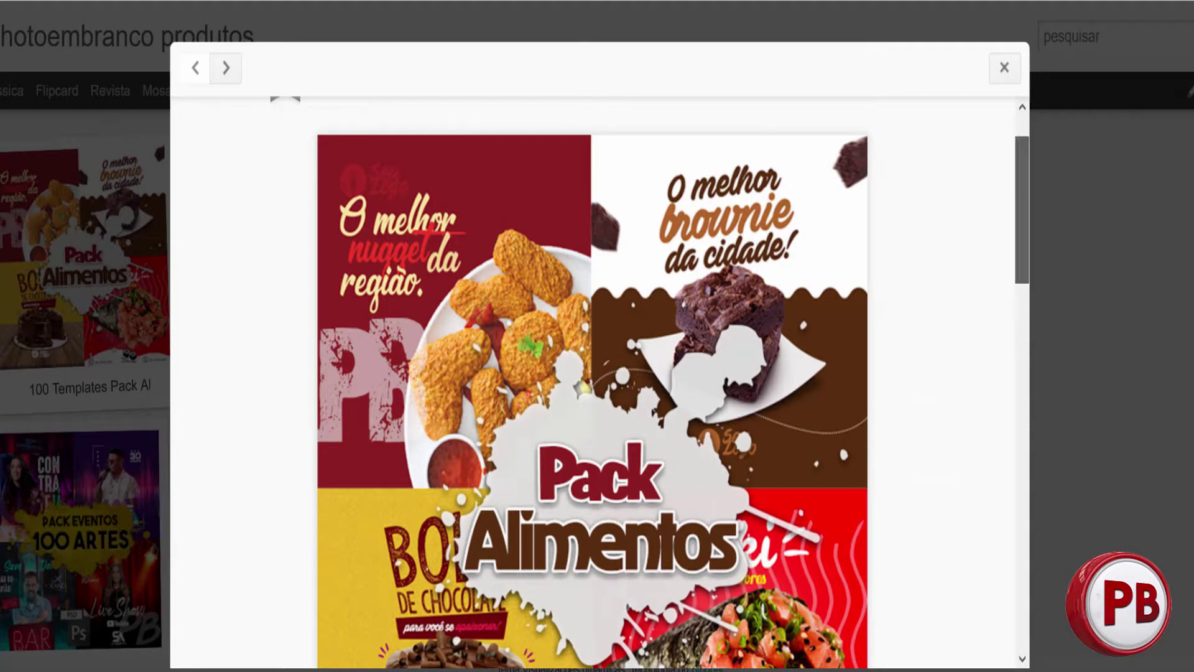
Highlight the Pack Alimentos post title and scroll down to its 'Pagar com PagSeguro' button and comments
scroll(597, 382, "up", 1)
left_click_drag(340, 145, 477, 145)
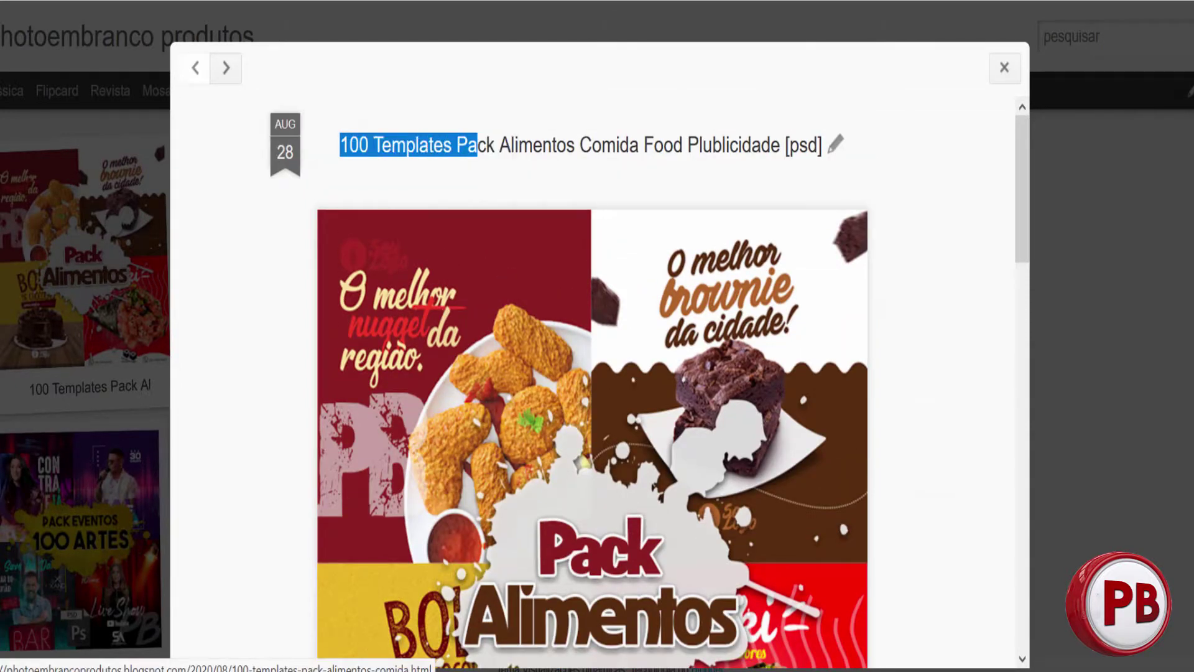
left_click_drag(478, 145, 579, 137)
scroll(597, 382, "down", 3)
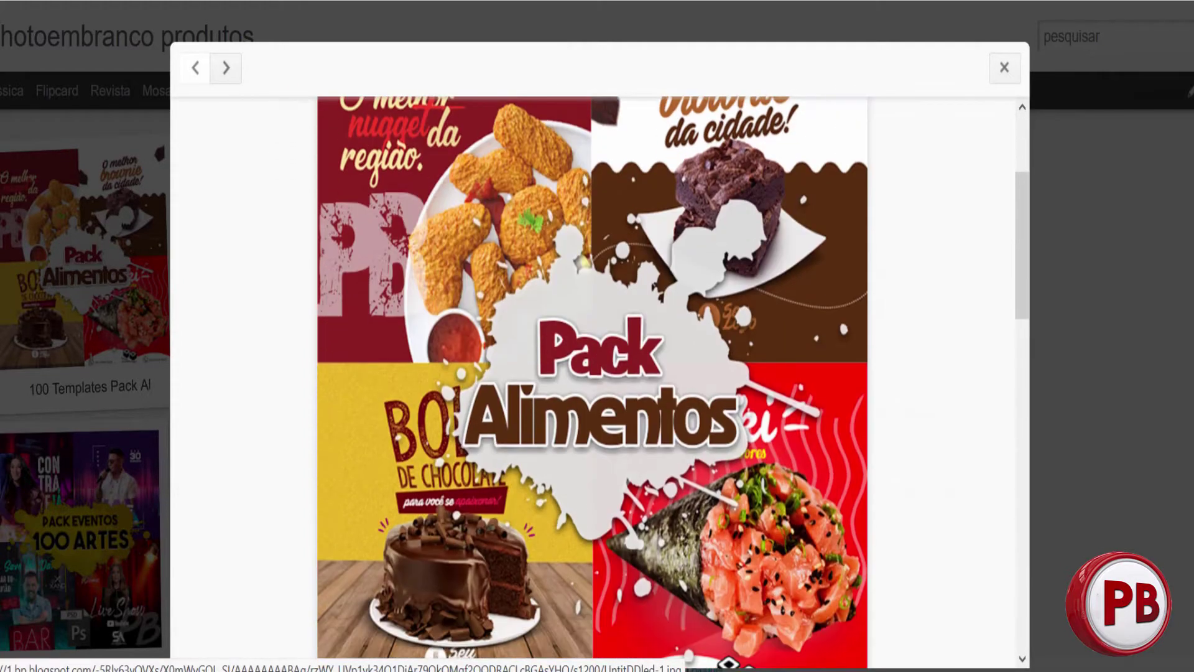
scroll(597, 382, "down", 5)
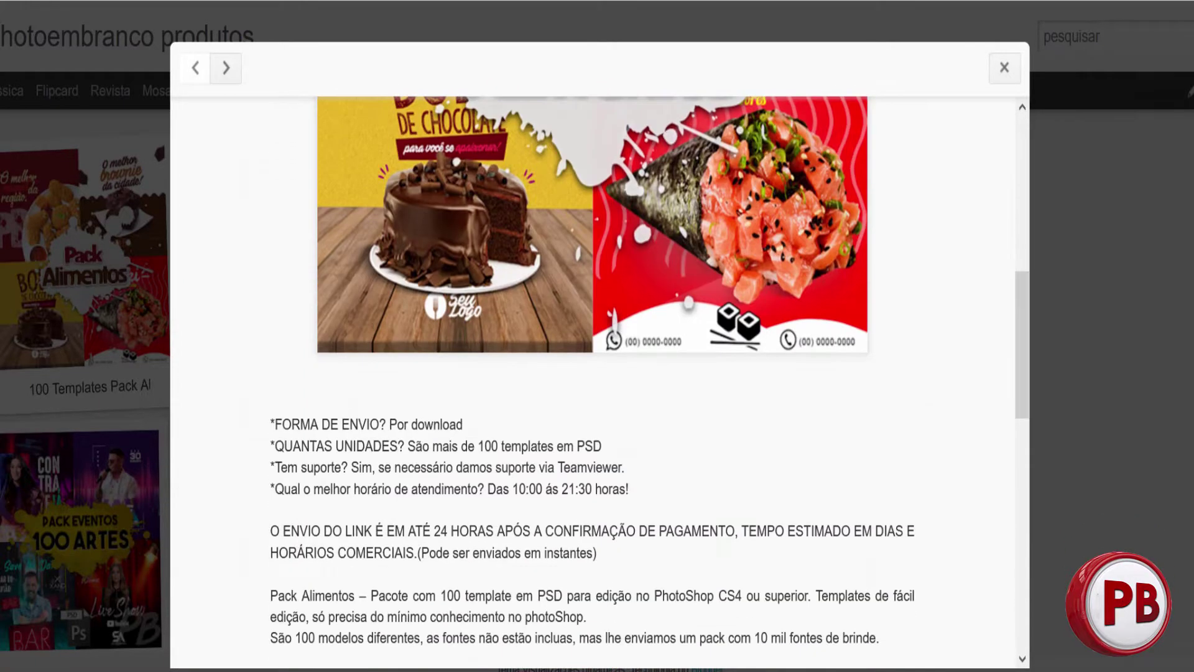
scroll(597, 383, "down", 3)
scroll(598, 382, "down", 5)
scroll(597, 382, "down", 2)
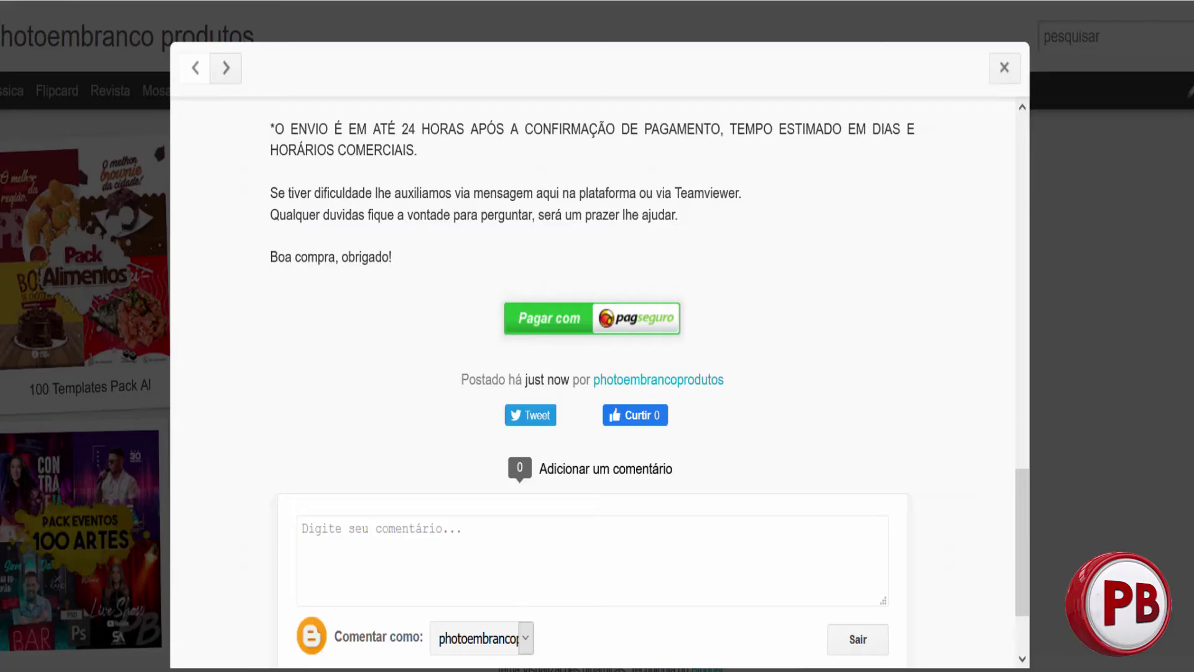
left_click(1004, 68)
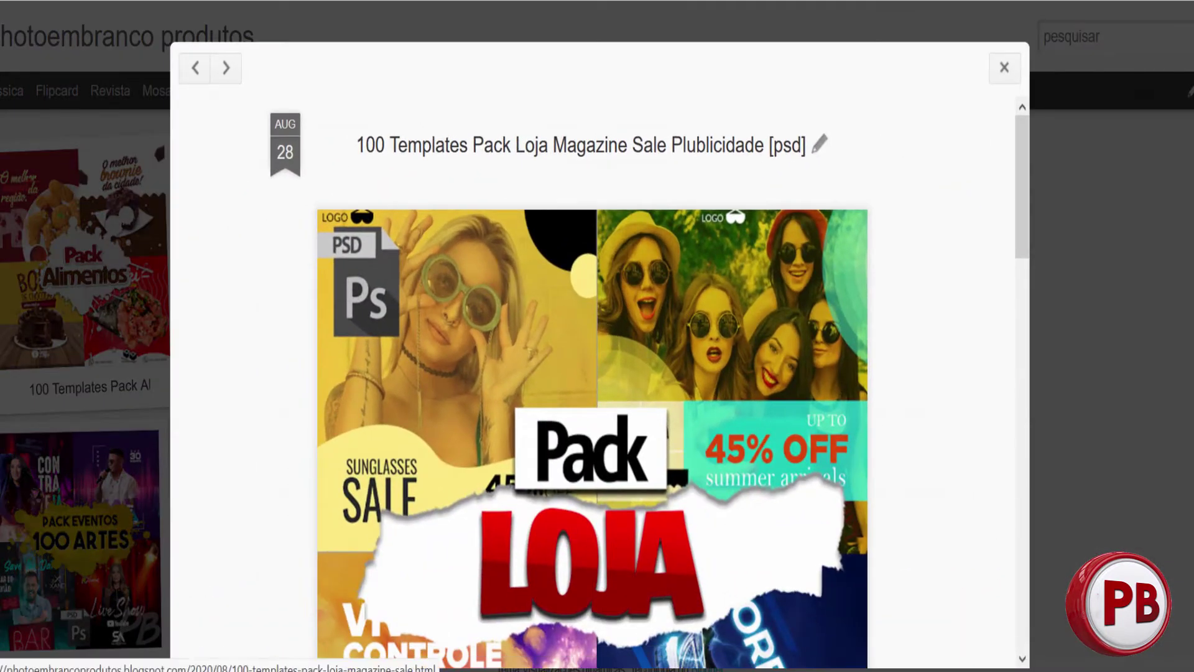
Highlight the Pack Loja title, scroll down, and view its R$ 10,00 PagSeguro checkout
left_click_drag(356, 144, 502, 145)
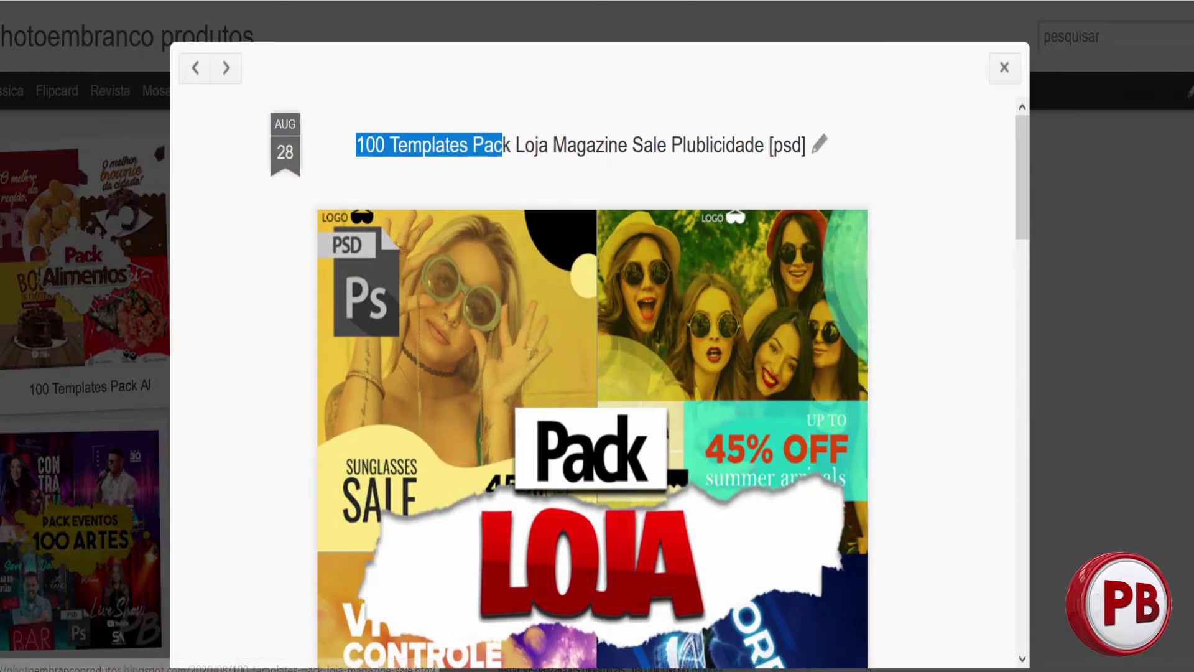
scroll(598, 373, "down", 5)
scroll(597, 373, "down", 5)
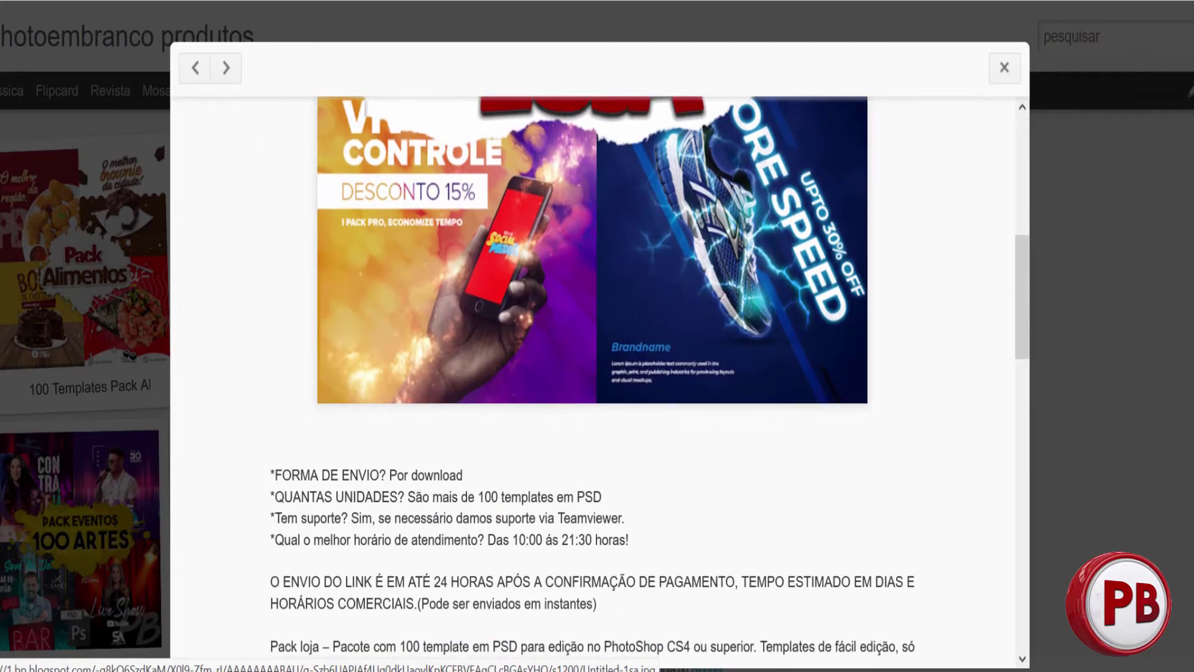
scroll(598, 374, "down", 5)
scroll(598, 374, "down", 5)
scroll(597, 374, "down", 3)
scroll(597, 373, "down", 2)
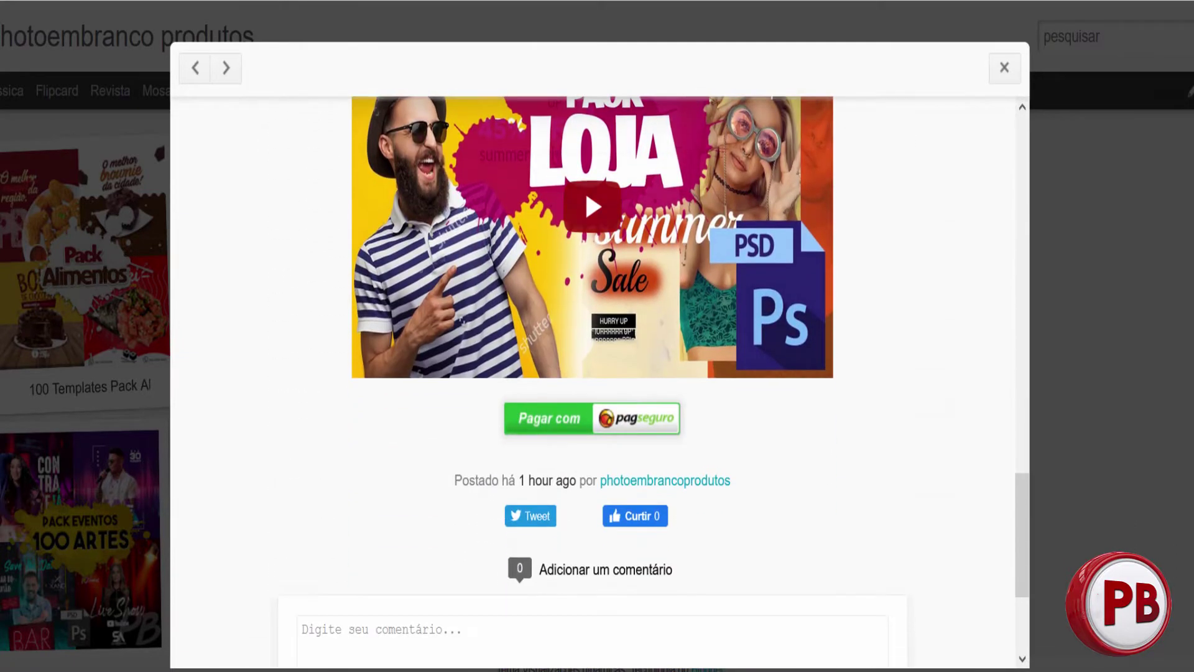
left_click(592, 418)
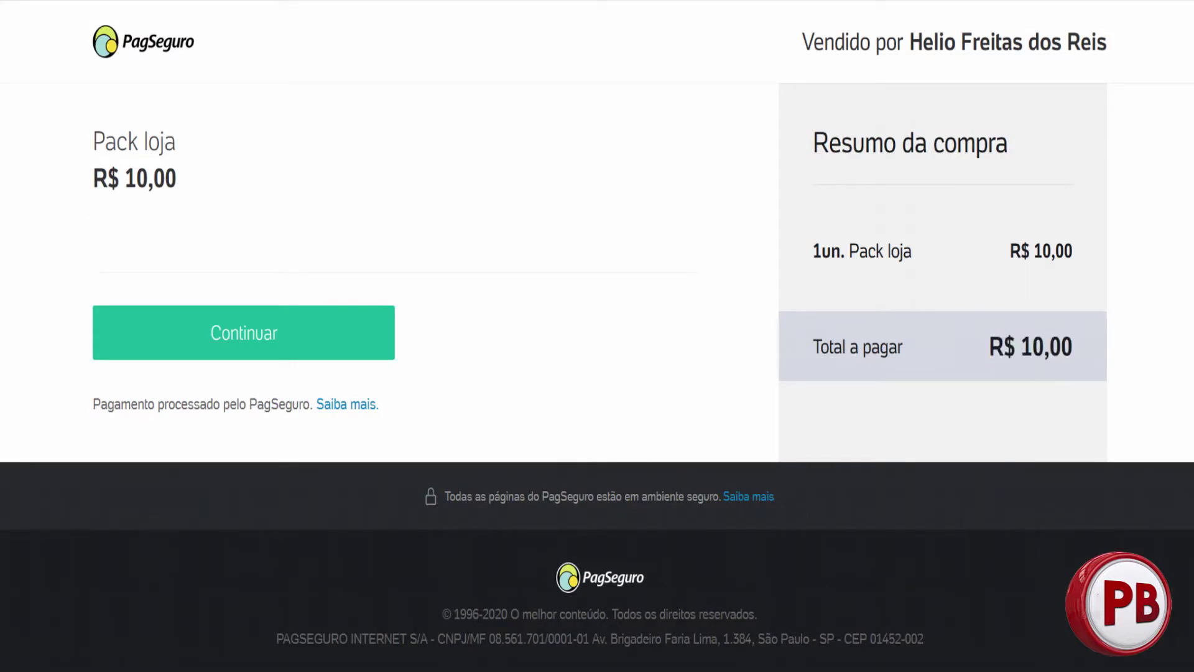
Scroll back to the top of the Pack Loja post and close it
scroll(597, 373, "up", 1)
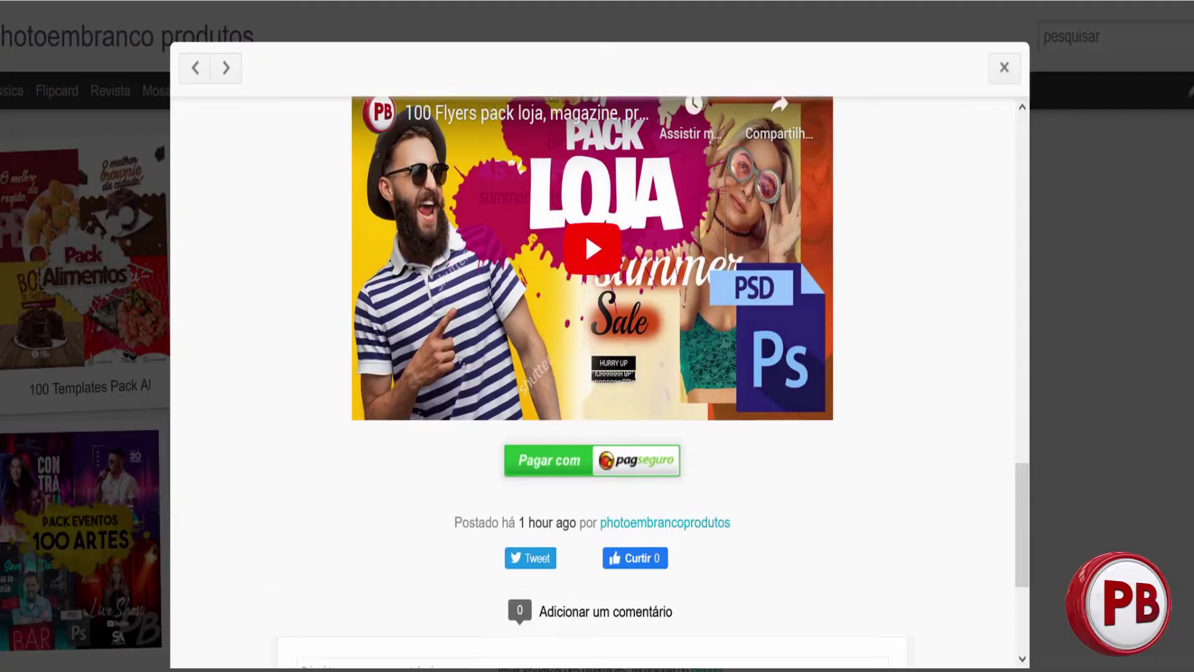
scroll(597, 374, "up", 3)
scroll(597, 374, "up", 2)
scroll(598, 373, "up", 5)
scroll(598, 373, "up", 6)
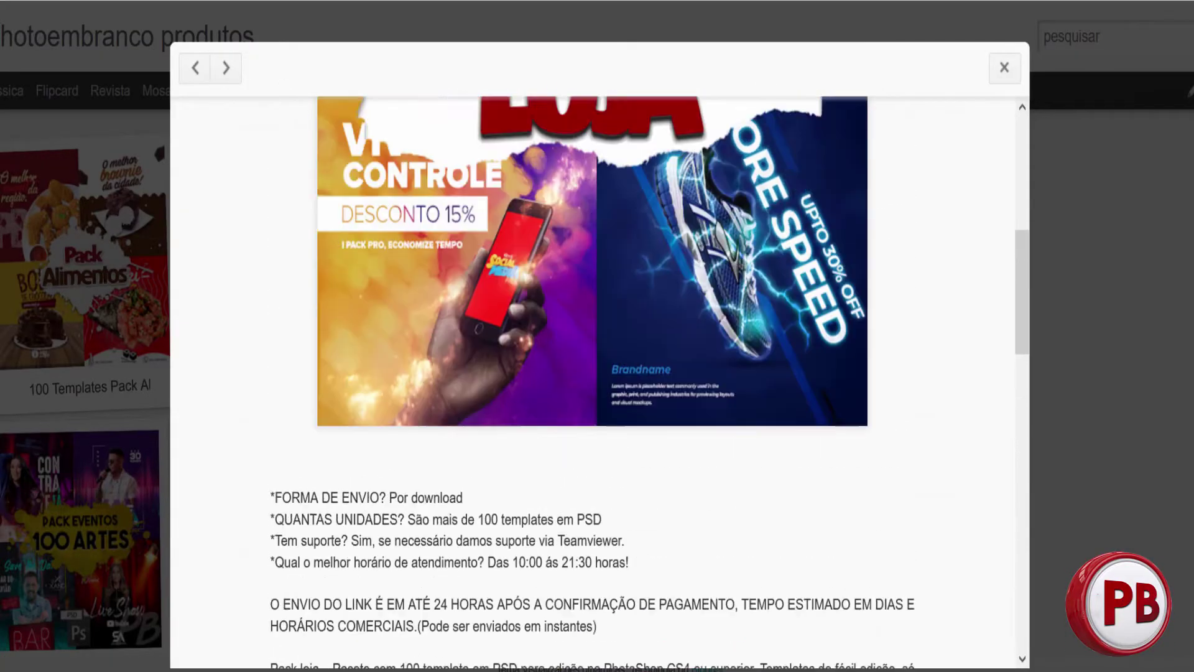
scroll(597, 373, "up", 3)
scroll(598, 373, "up", 4)
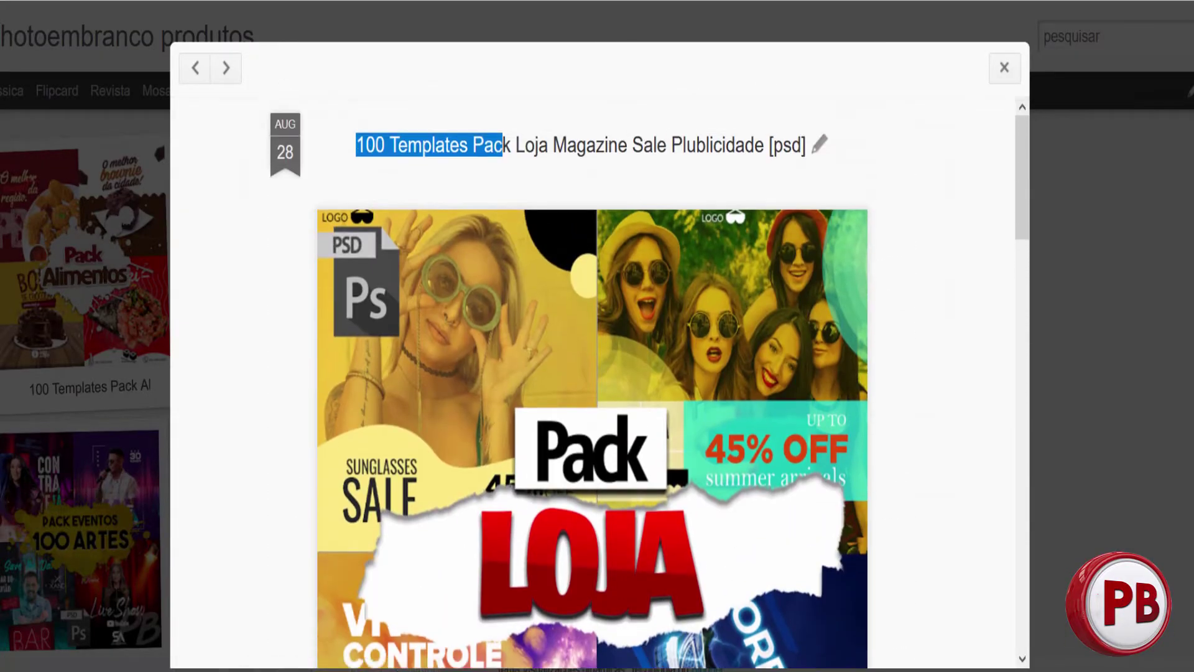
left_click(1004, 67)
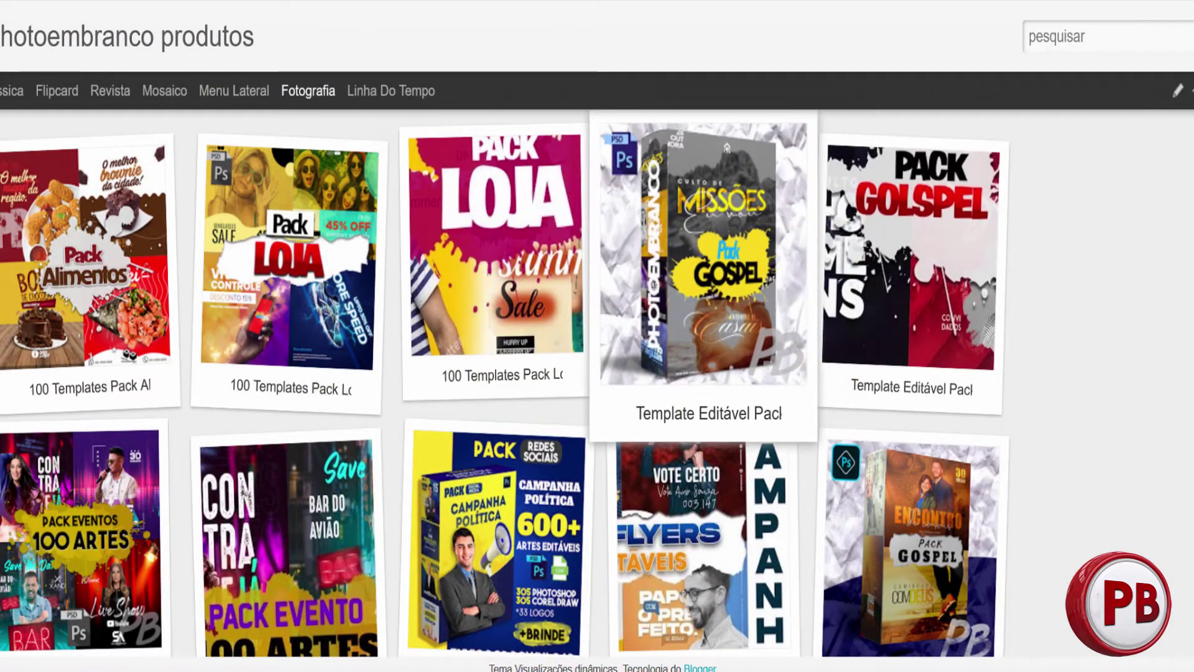
Open the Gospel church-event pack post, view its PagSeguro checkout, and close it back to the gallery
left_click(703, 262)
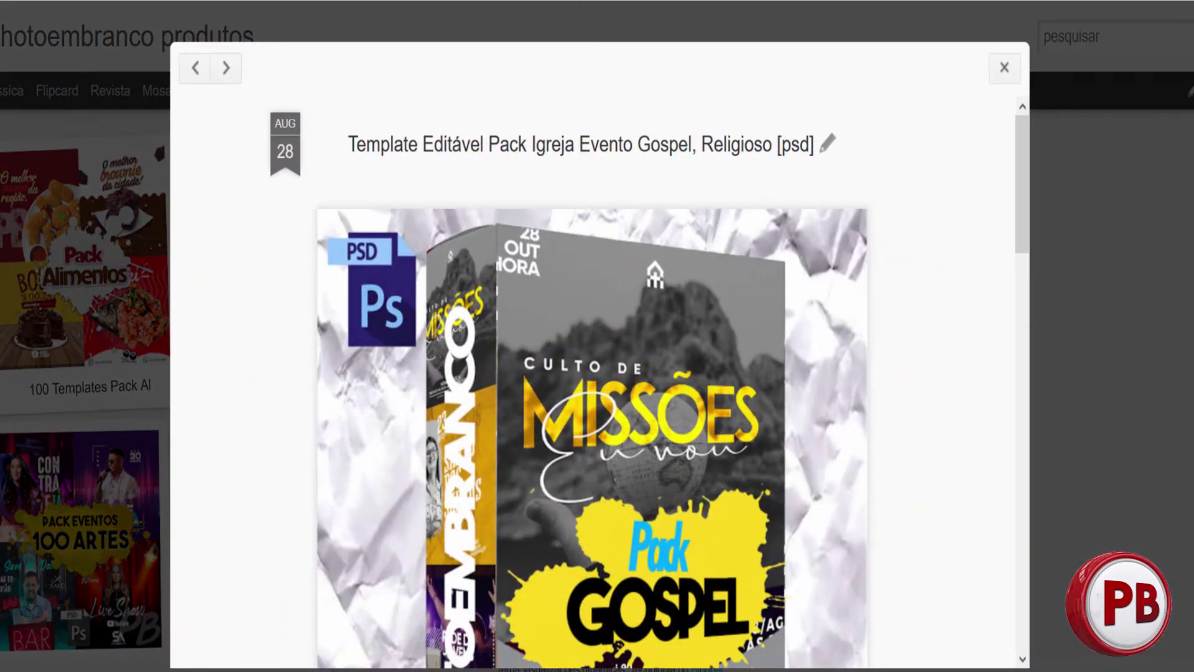
scroll(597, 373, "down", 3)
scroll(597, 373, "up", 3)
scroll(597, 373, "down", 1)
scroll(597, 373, "down", 7)
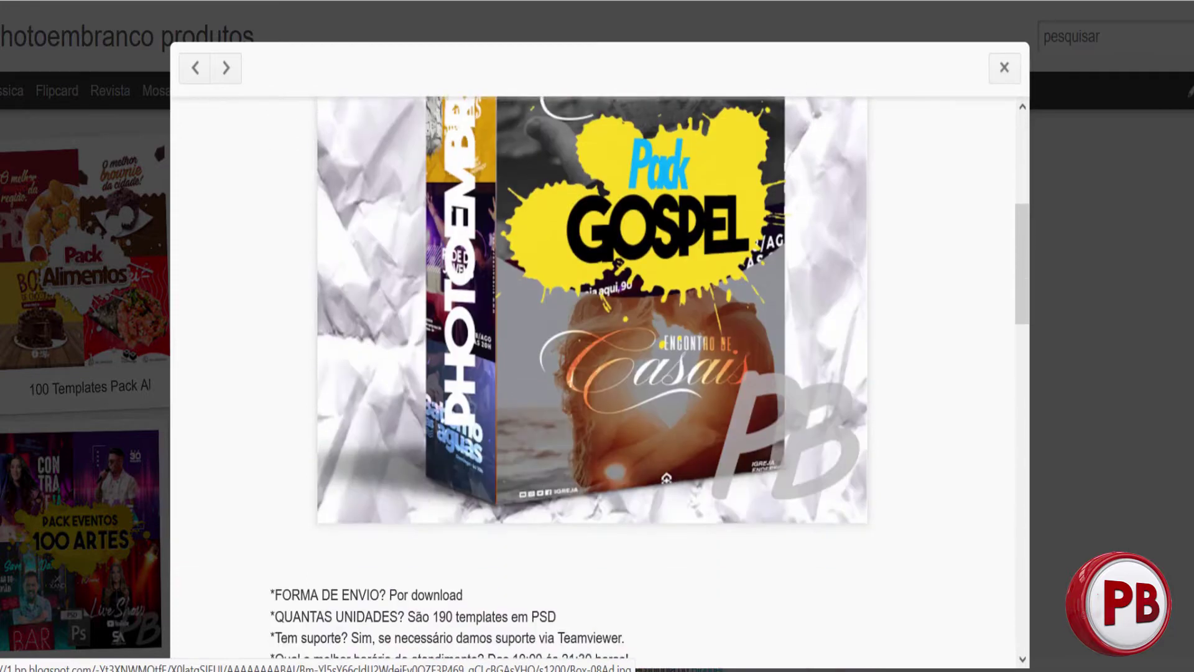
scroll(598, 374, "down", 2)
scroll(597, 373, "down", 2)
scroll(597, 373, "down", 6)
scroll(597, 374, "down", 5)
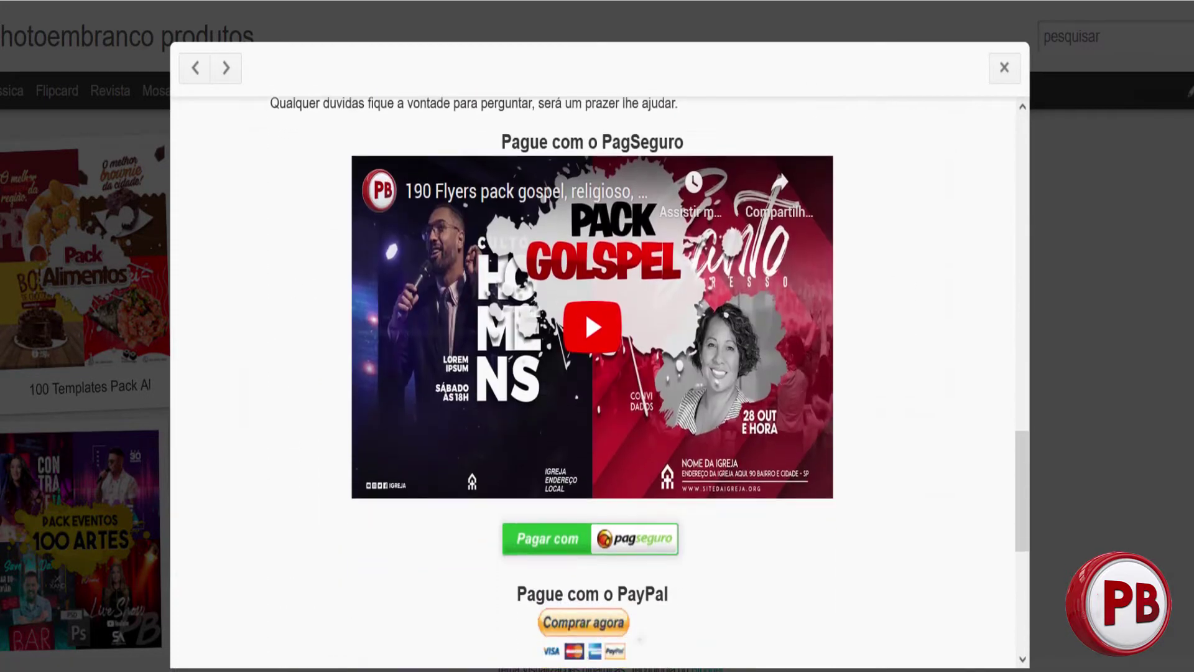
scroll(597, 373, "down", 5)
scroll(597, 373, "up", 3)
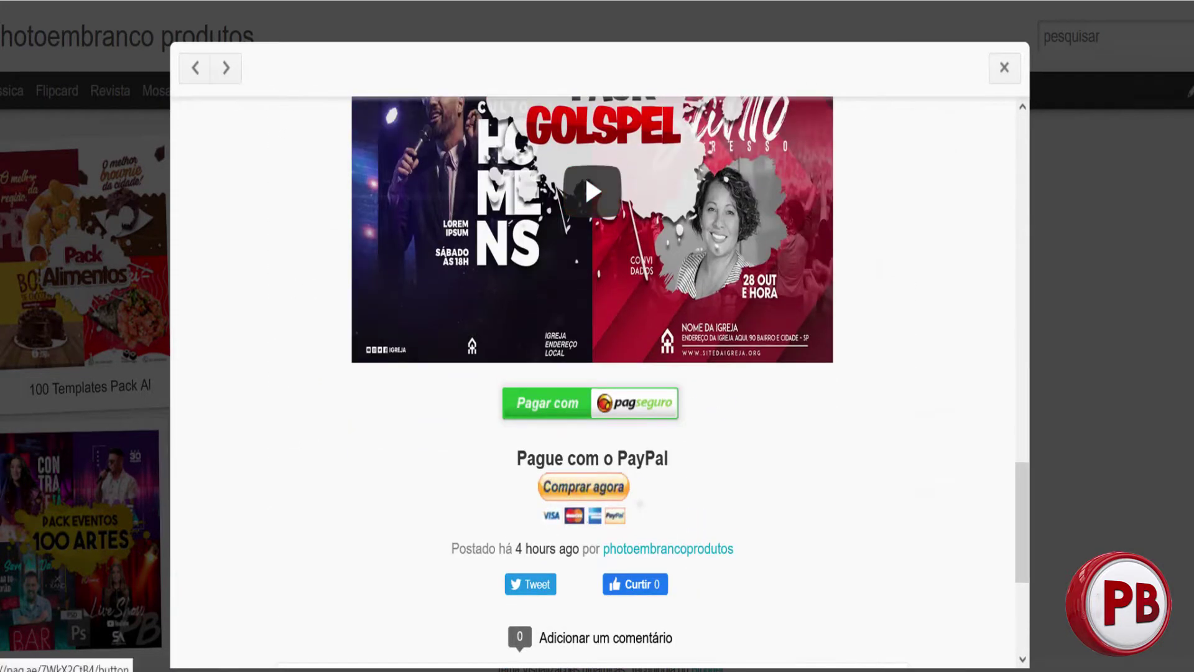
left_click(590, 403)
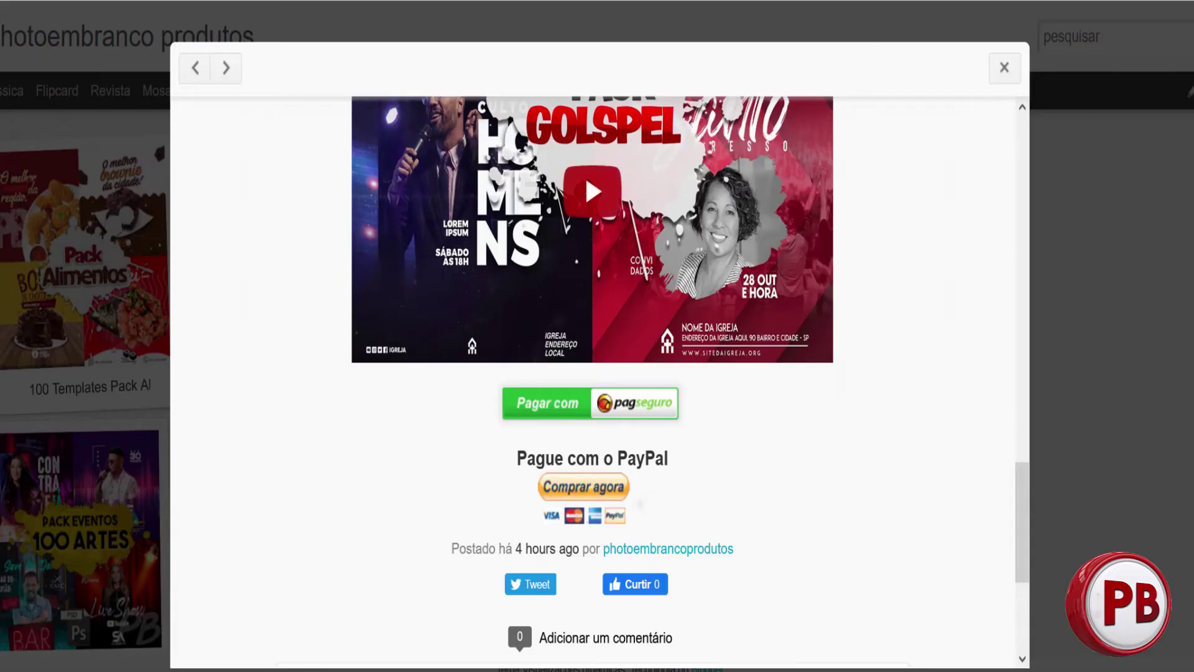
left_click(1004, 67)
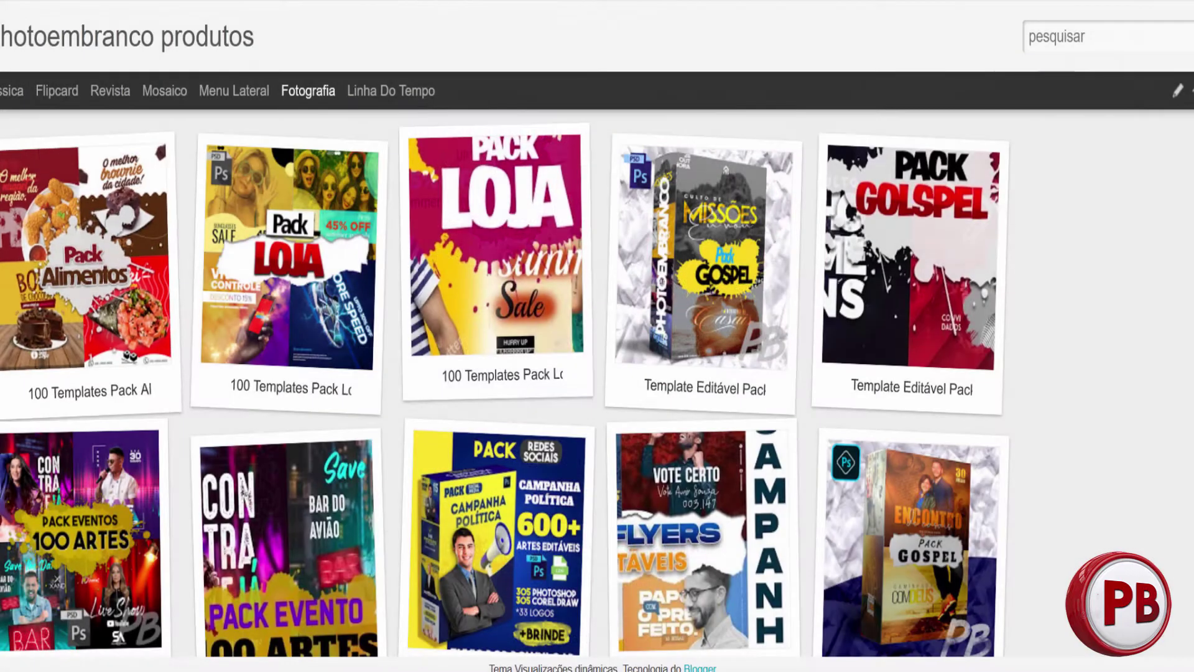
Open the Pack Alimentos files and preview templates from Açaí through Um café delicioso
left_click(87, 262)
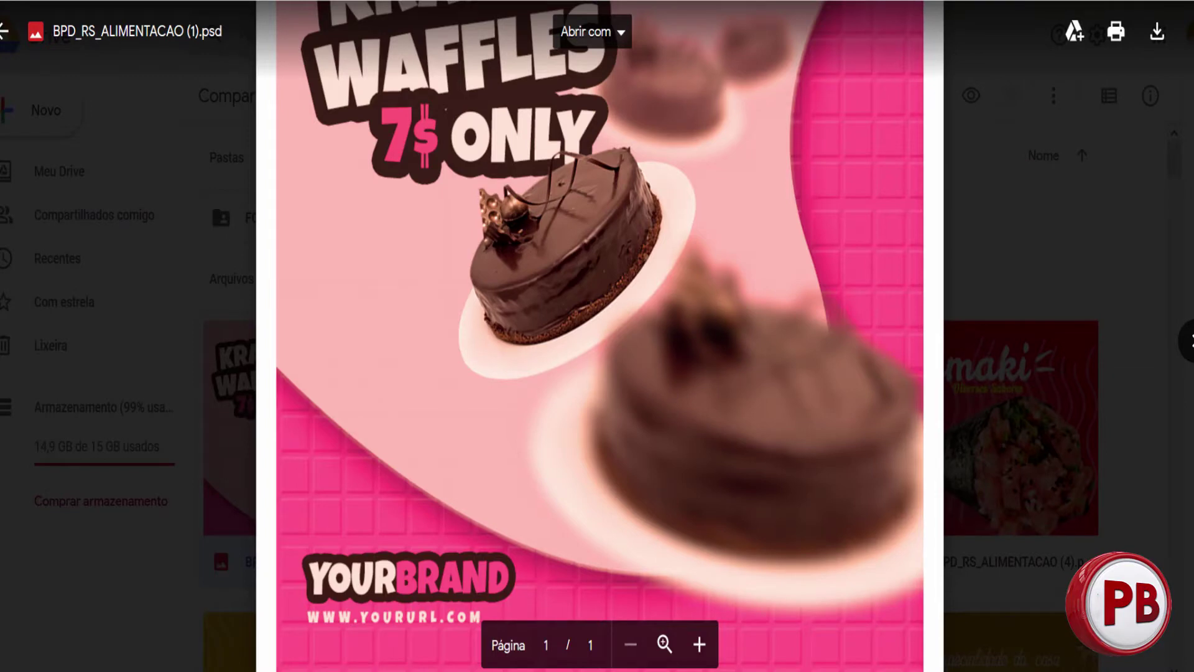
left_click(1189, 340)
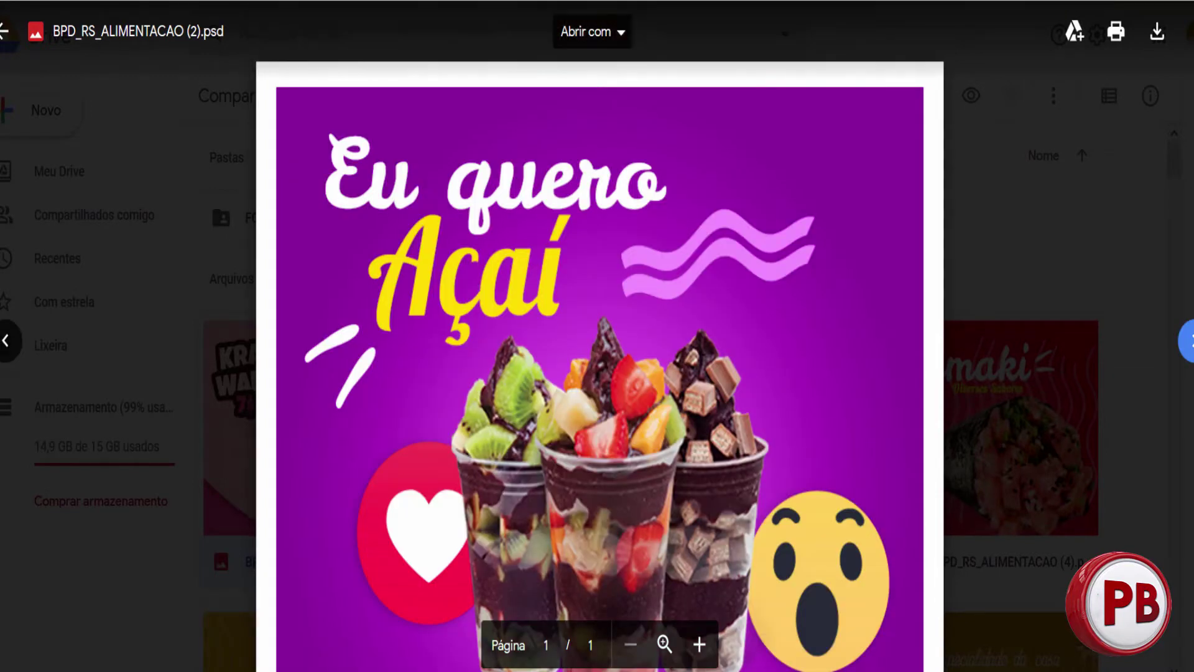
left_click(1189, 341)
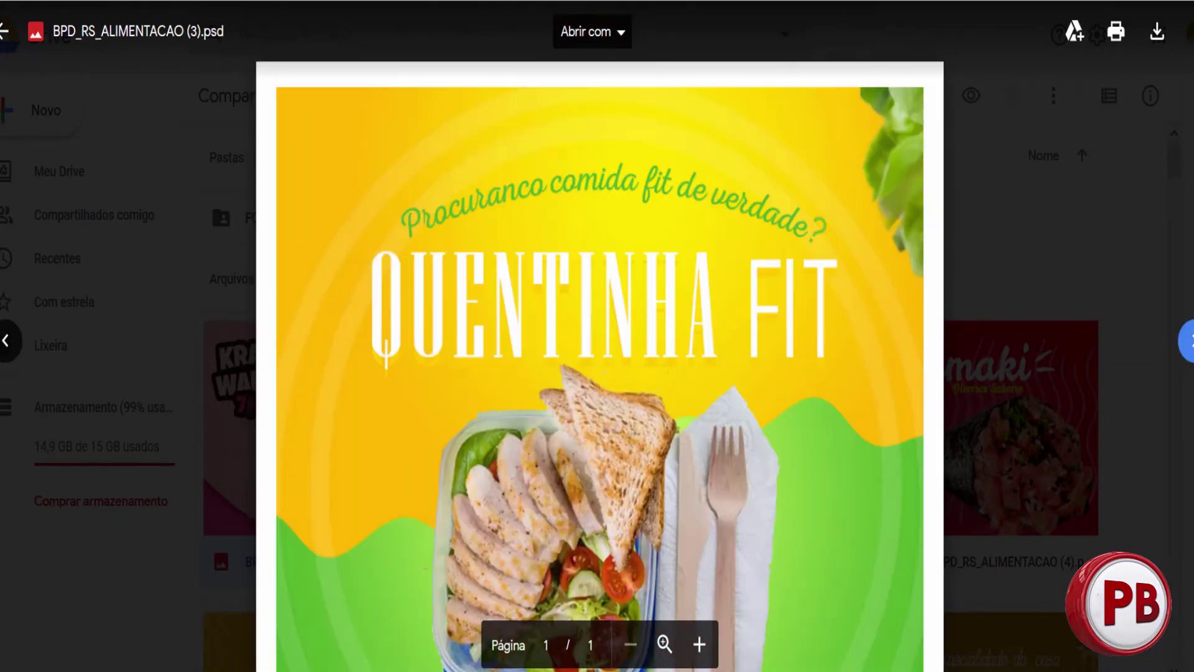
left_click(1189, 341)
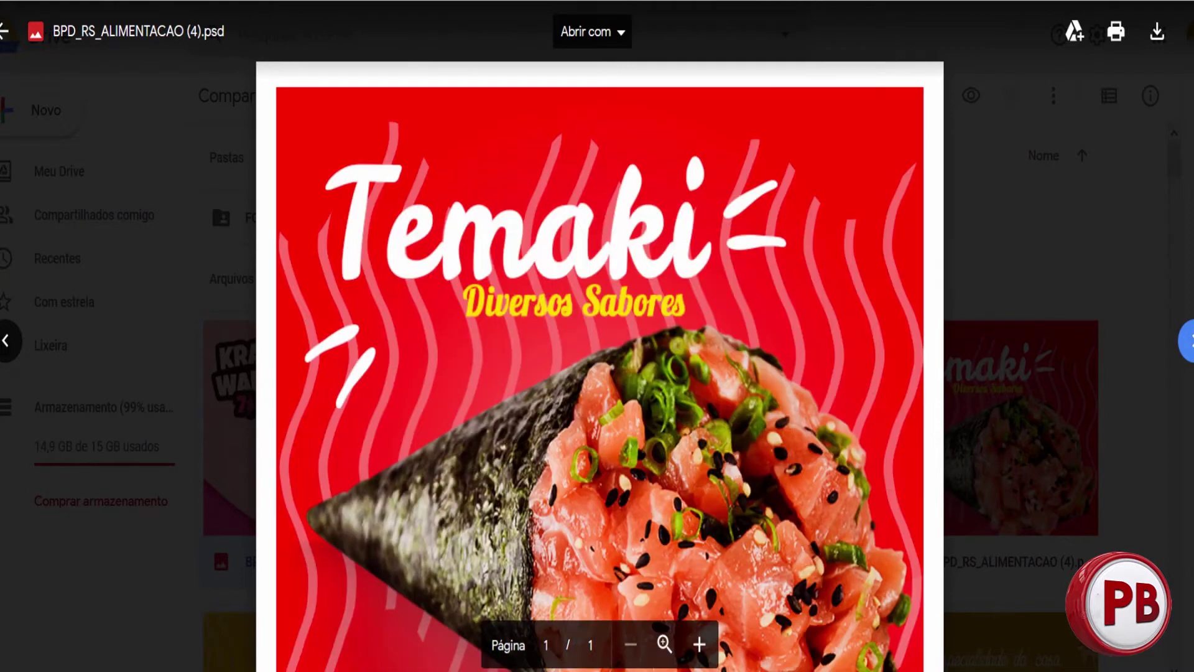
left_click(1189, 341)
left_click(1189, 341)
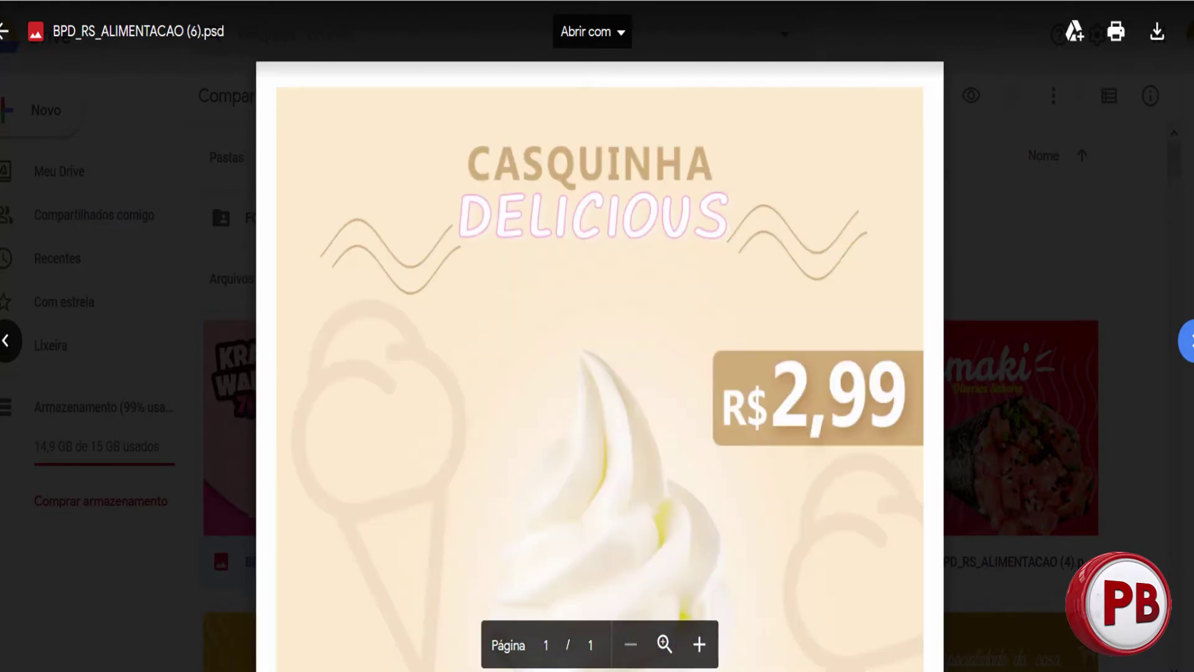
left_click(1190, 341)
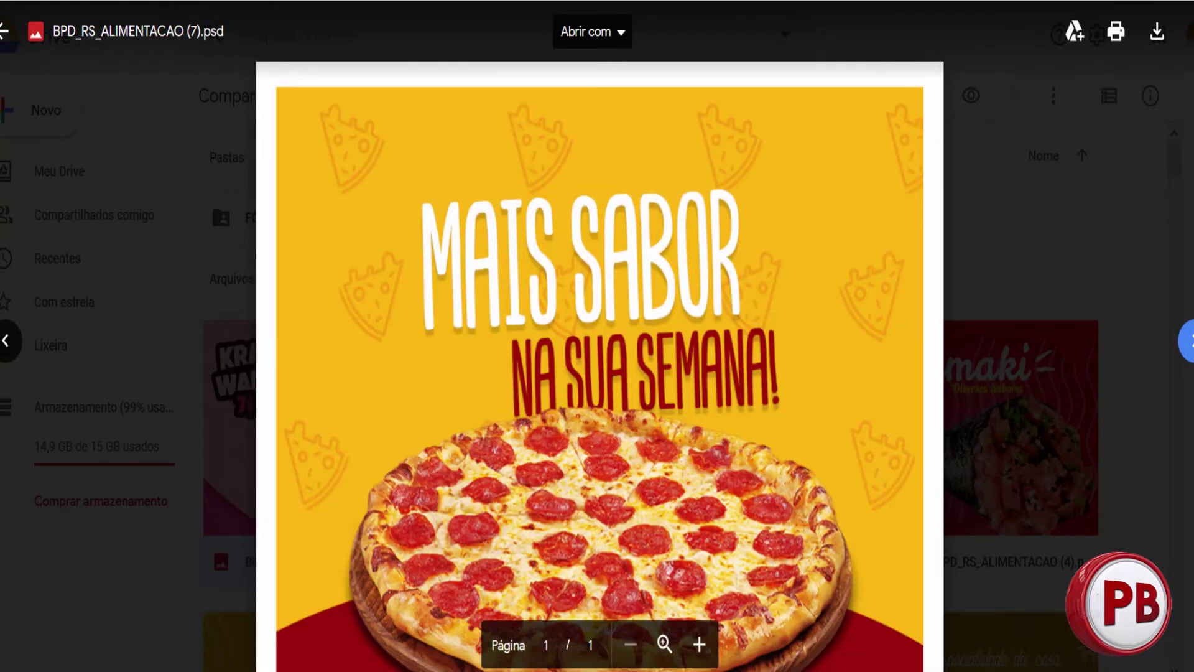
left_click(1190, 341)
left_click(1190, 341)
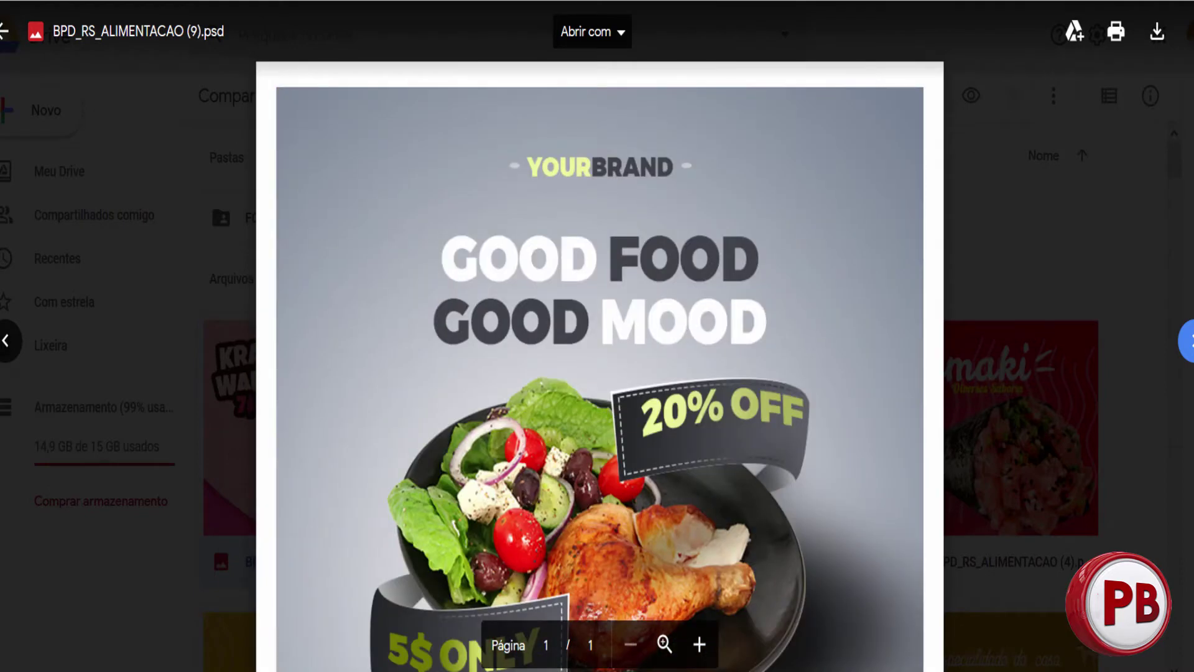
left_click(1189, 341)
left_click(1190, 341)
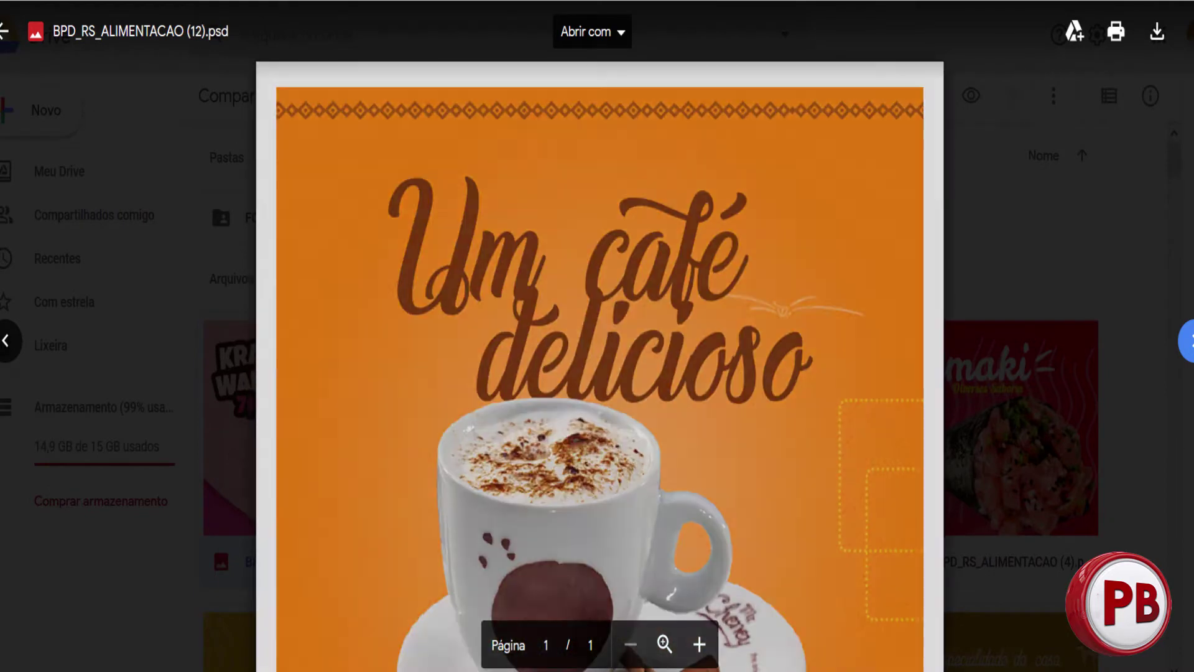
left_click(1190, 341)
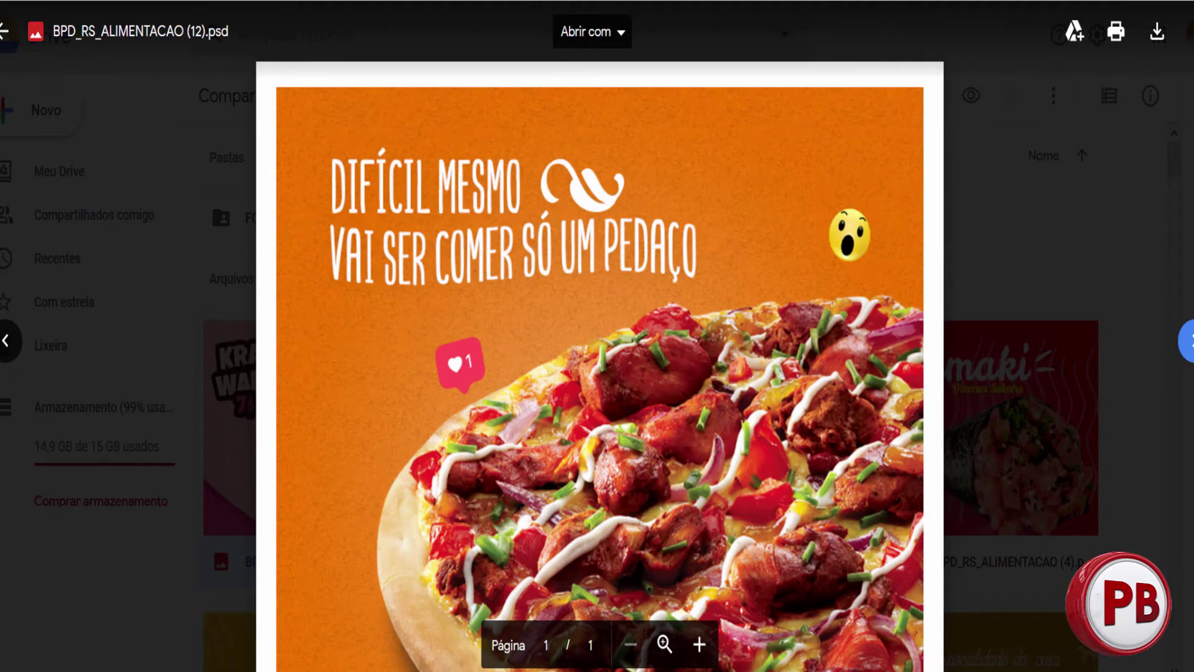
Page through the previews from the Batata Frita template to the Bakery template
key("Right")
key("Right")
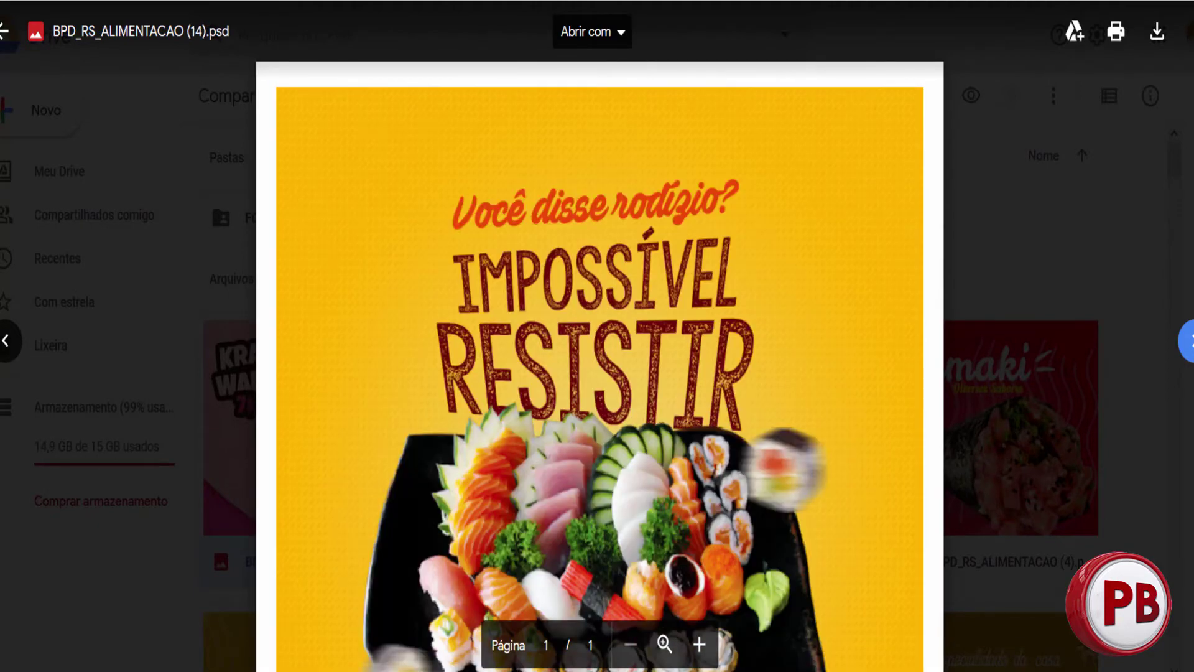
key("Right")
key("Right")
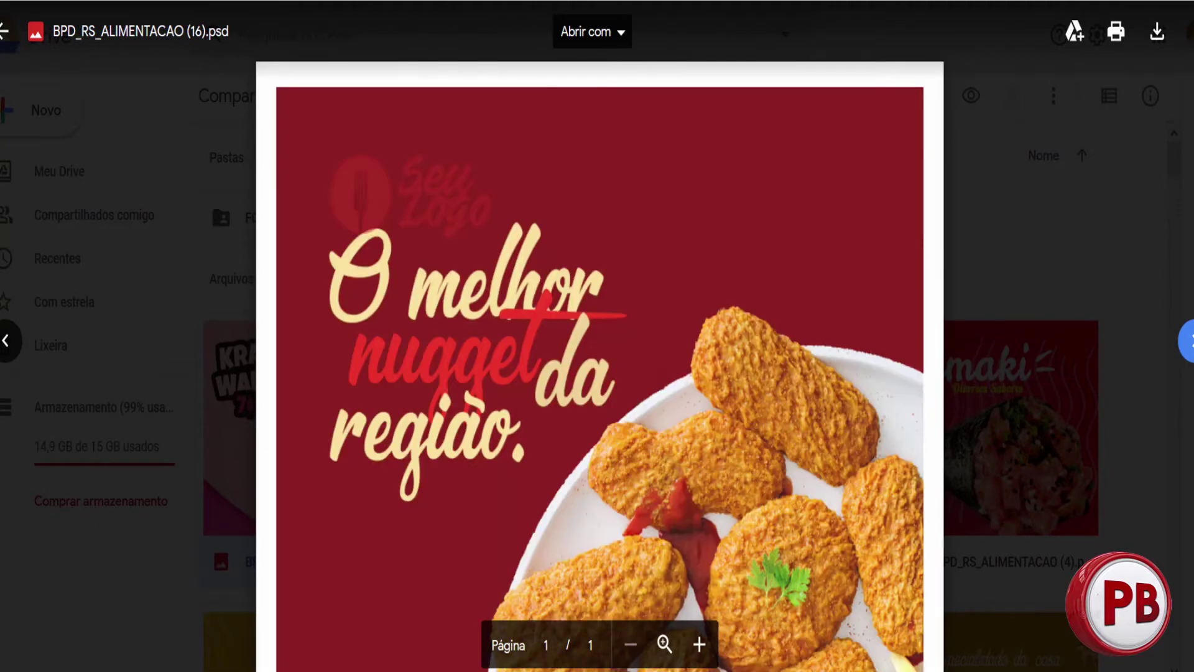
key("Right")
key("Right")
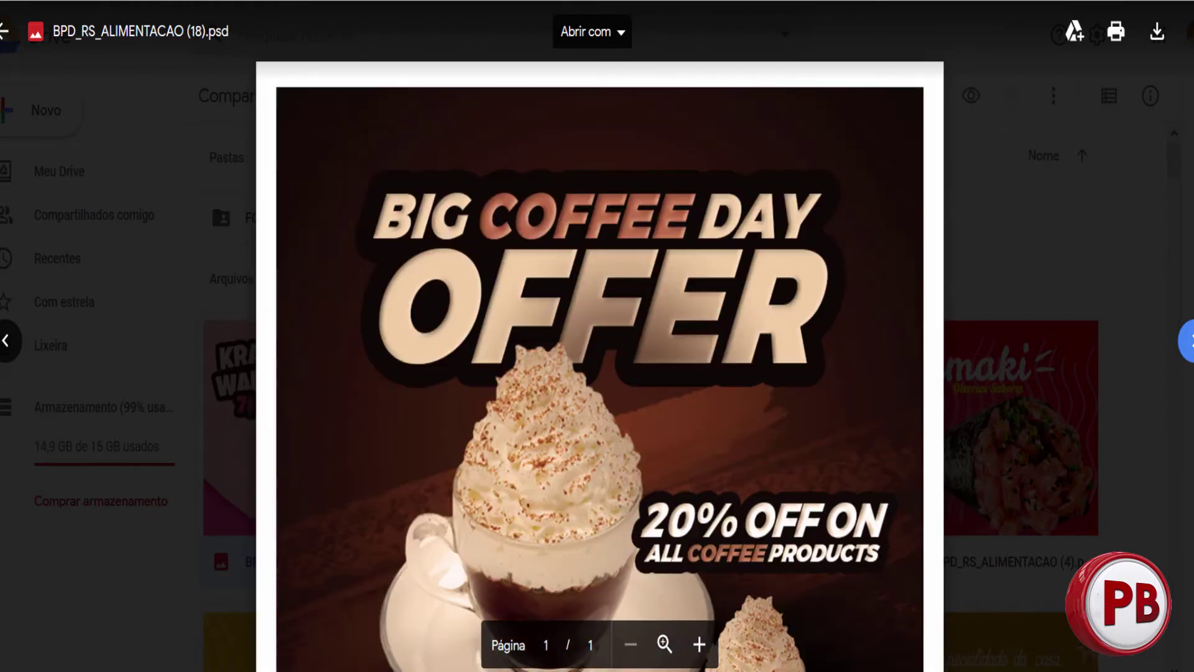
key("Right")
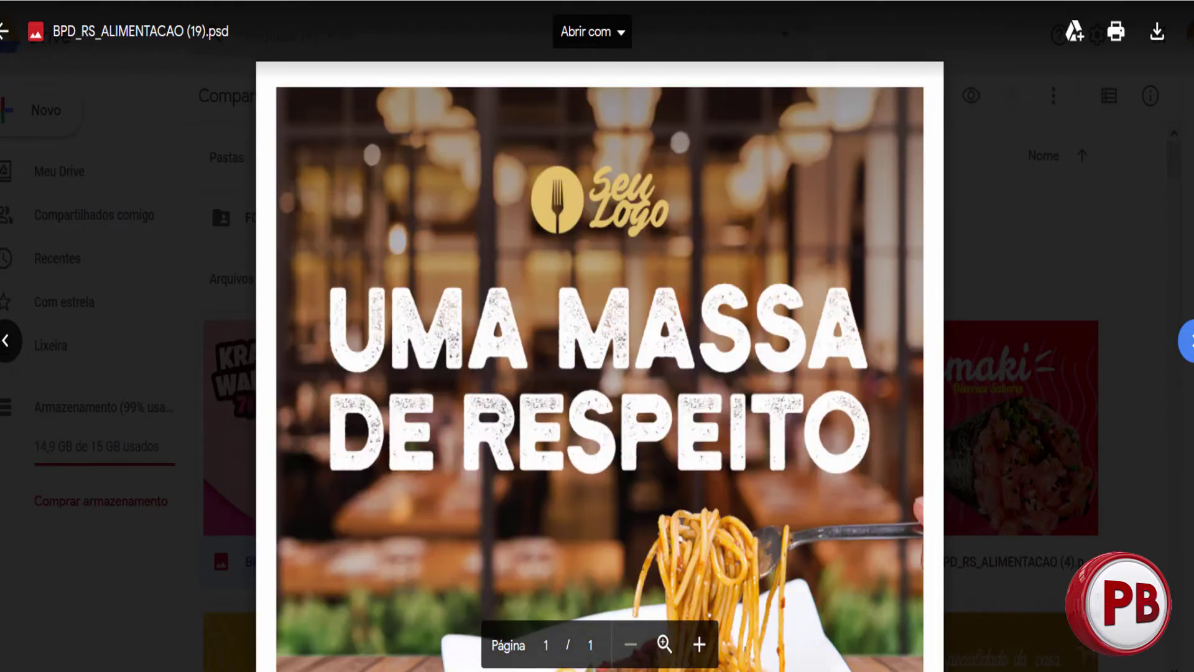
key("Right")
key("Right")
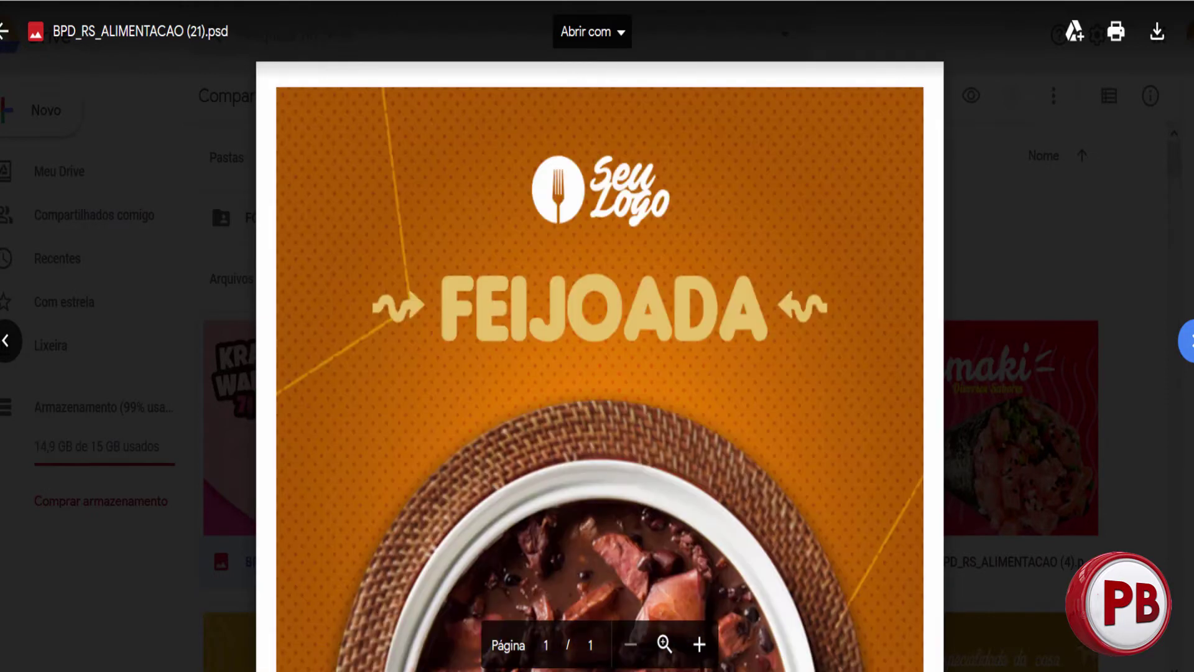
key("Right")
key("Right")
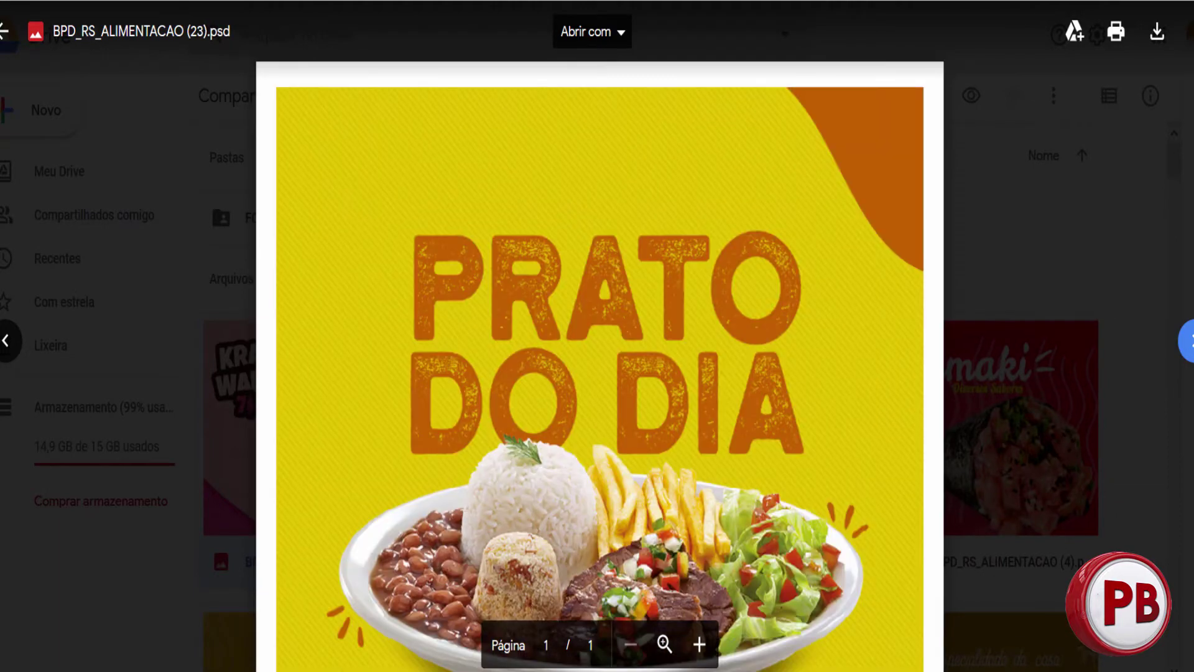
key("Right")
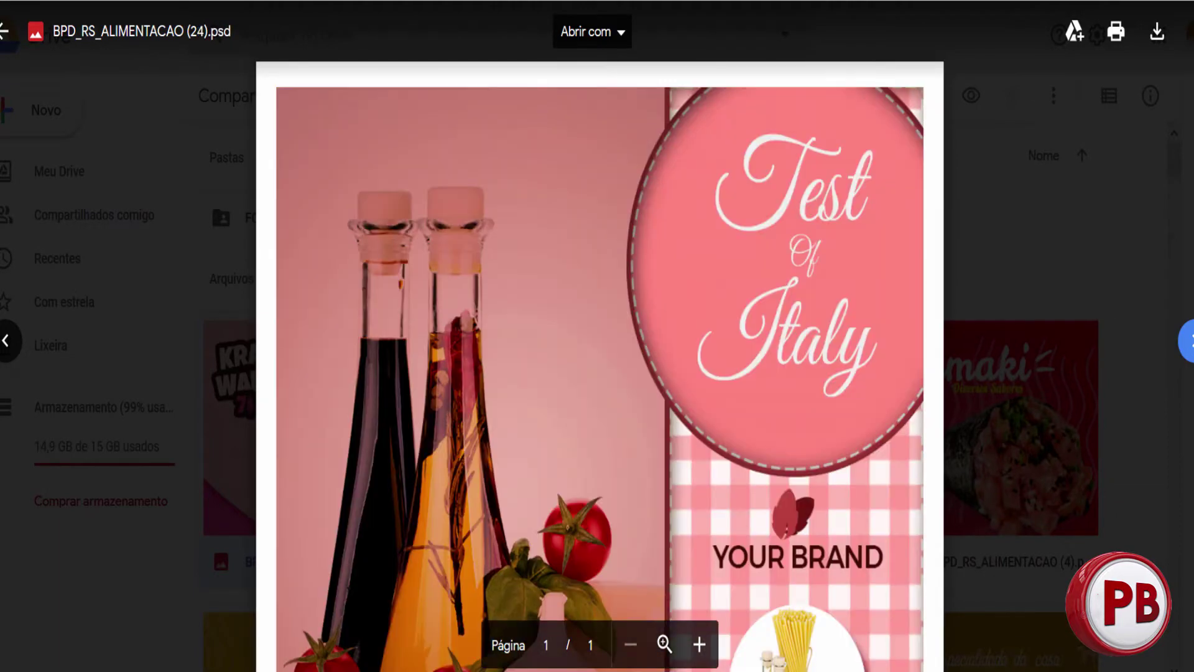
key("Right")
key("Right")
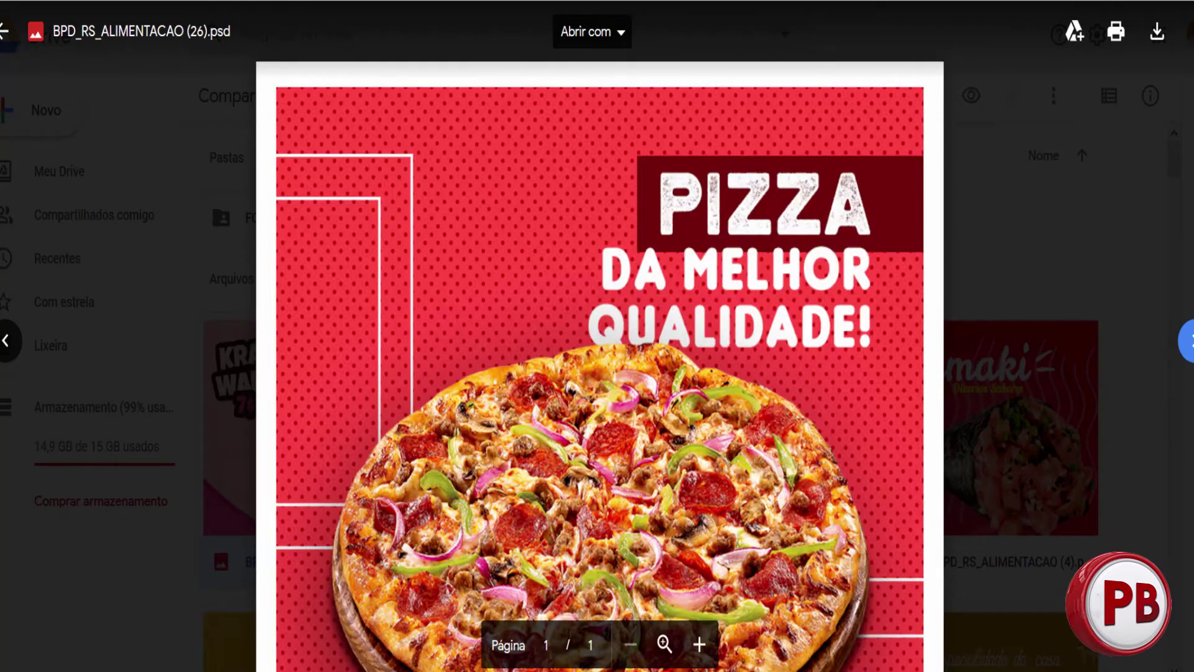
key("Right")
key("Right")
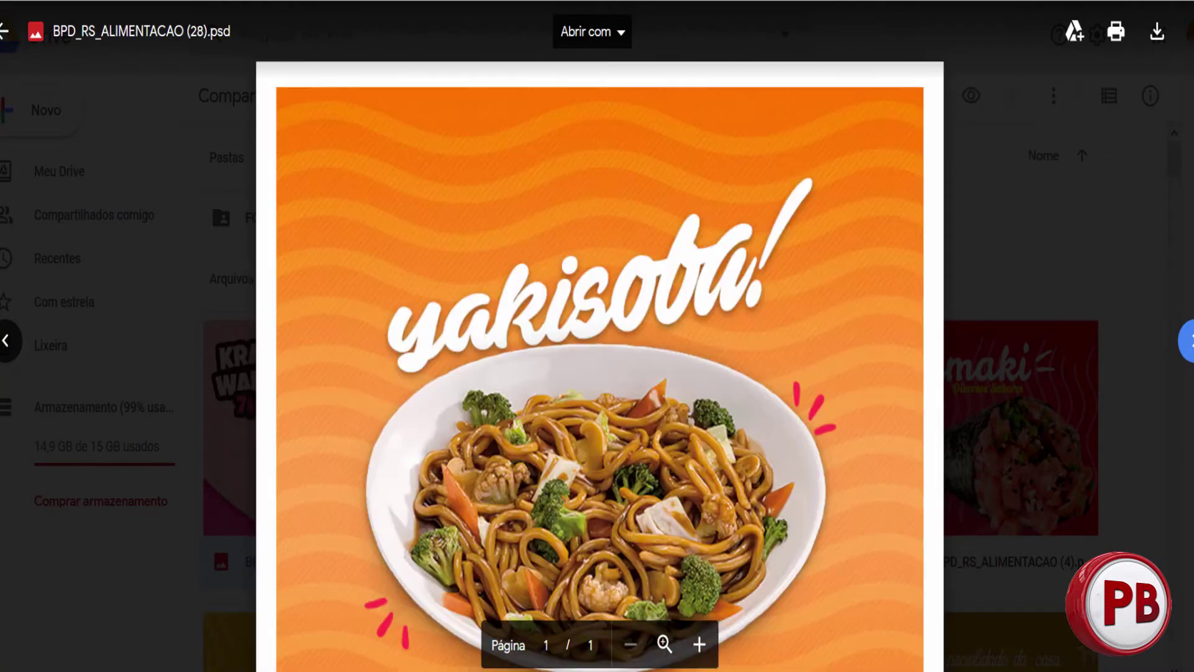
key("Right")
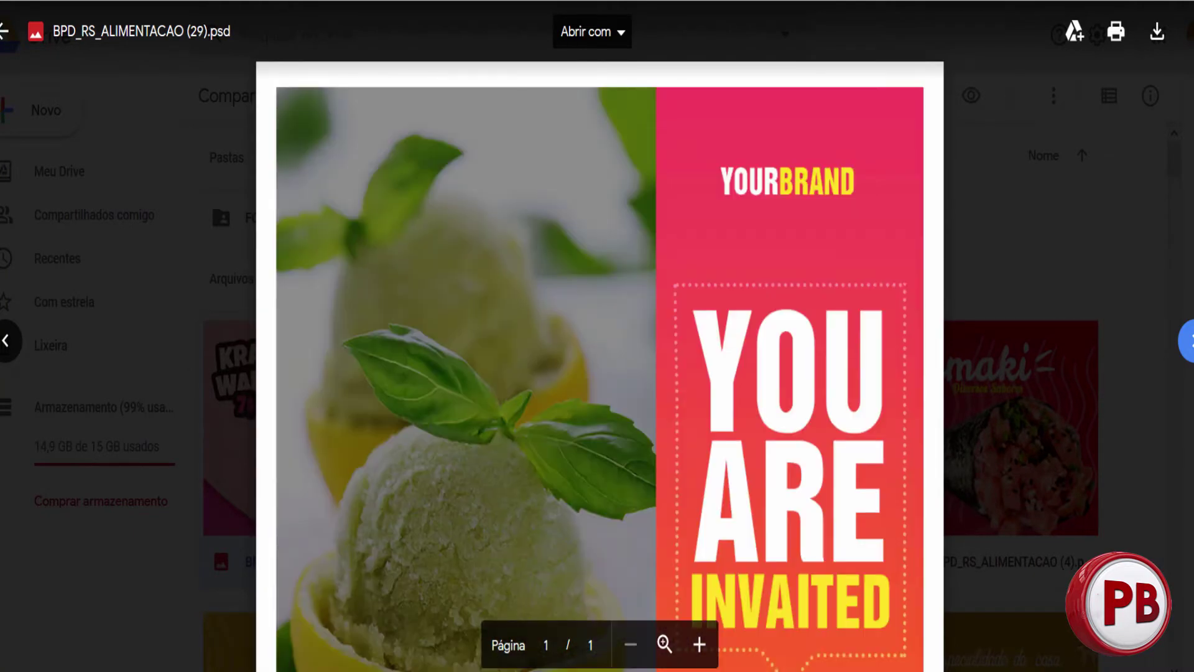
key("Right")
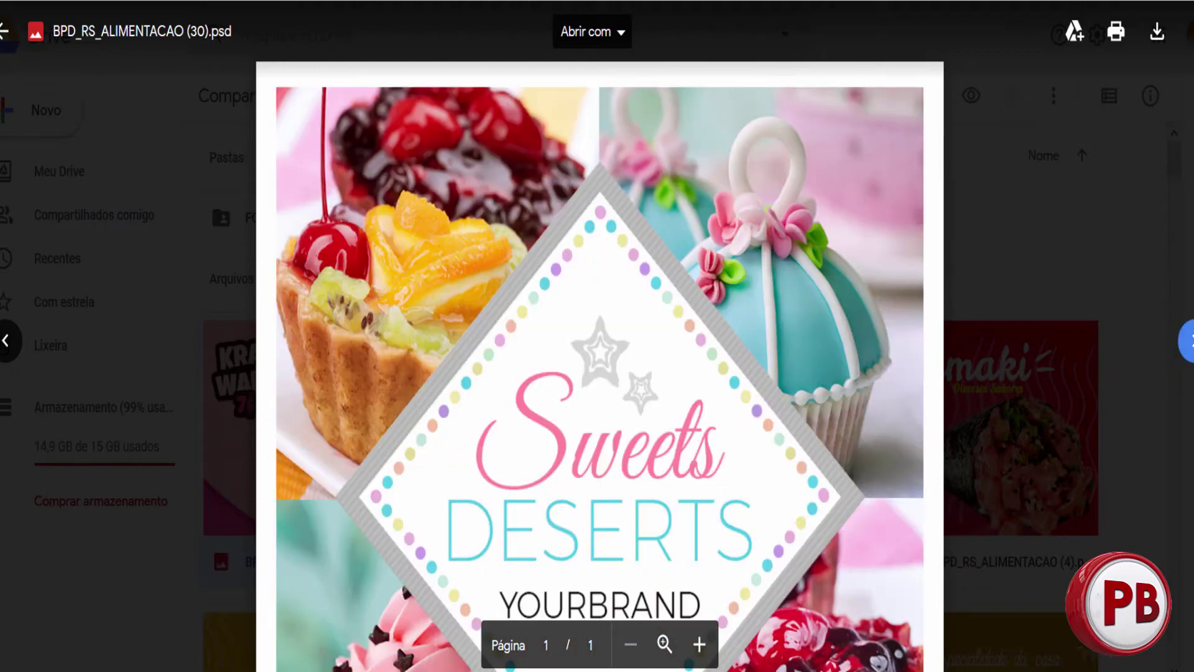
key("Right")
key("Right")
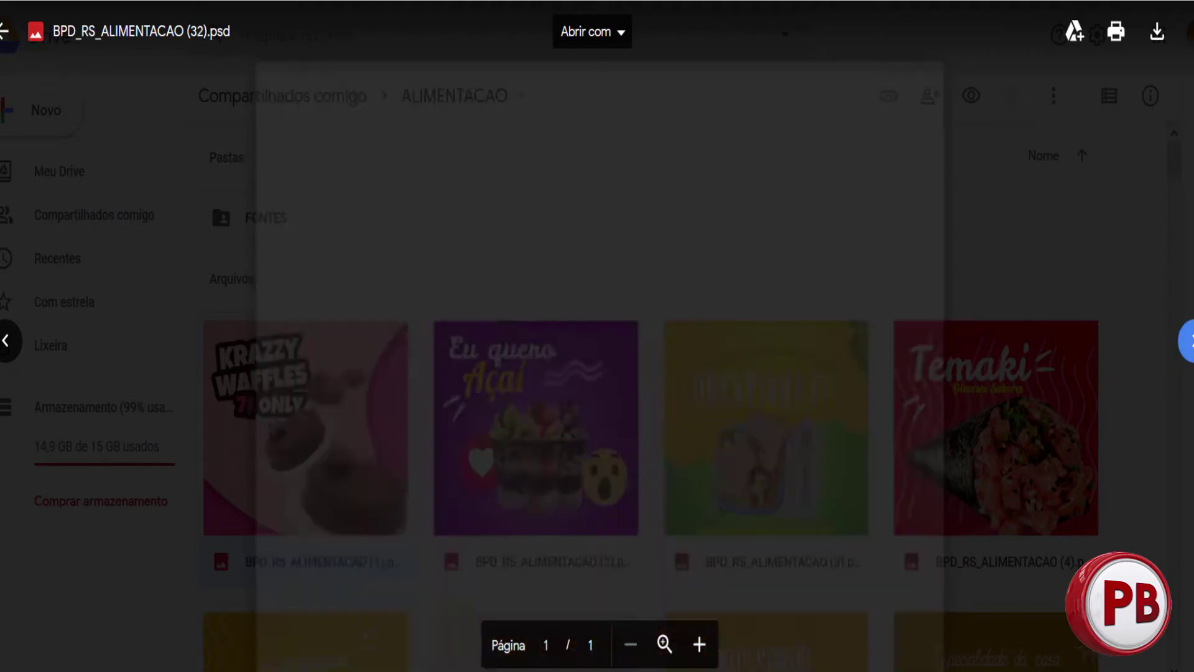
key("Right")
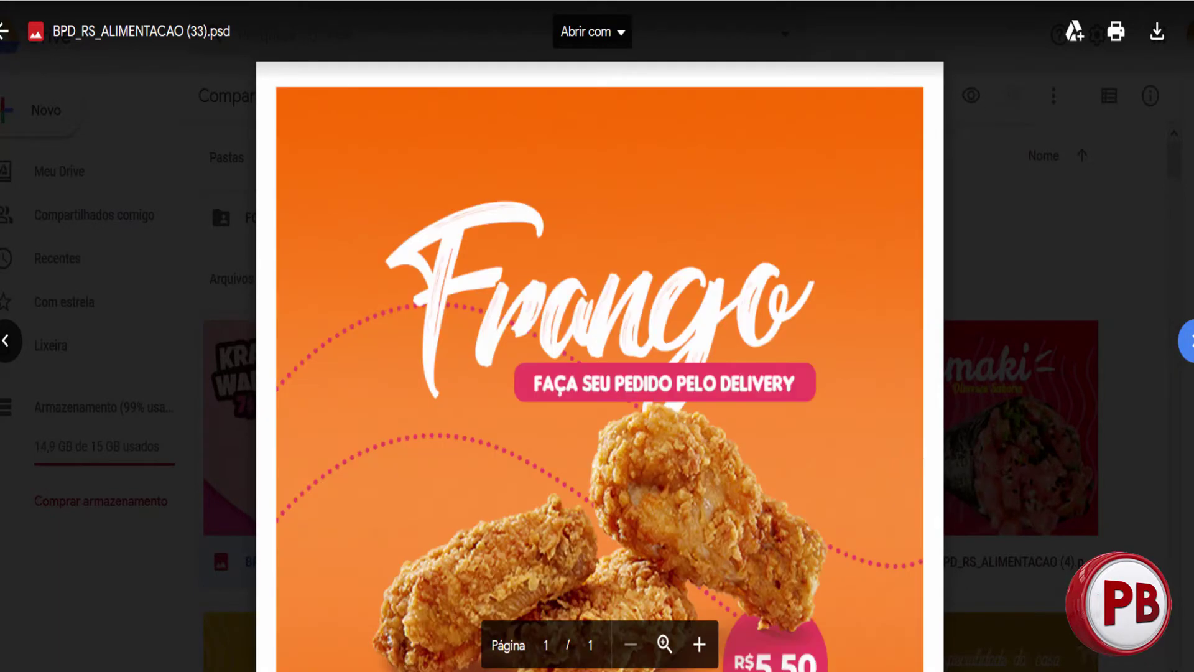
key("Right")
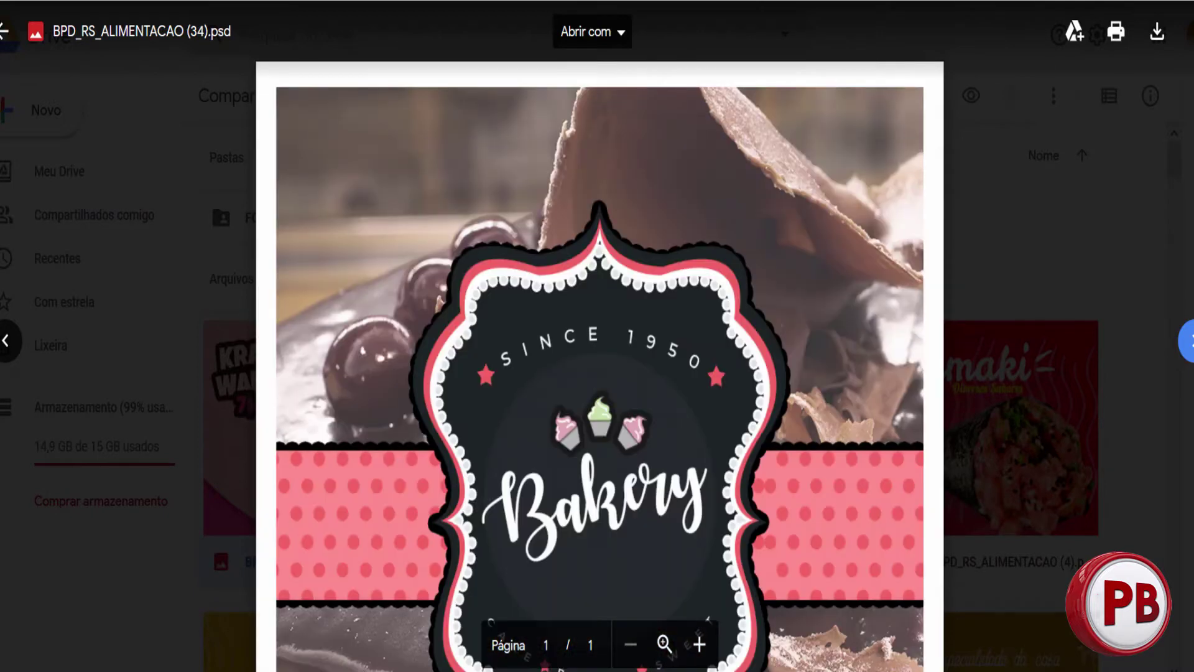
Preview templates from açaí gostoso to file 57, then bring up the local ALIMENTACAO folder
key("Right")
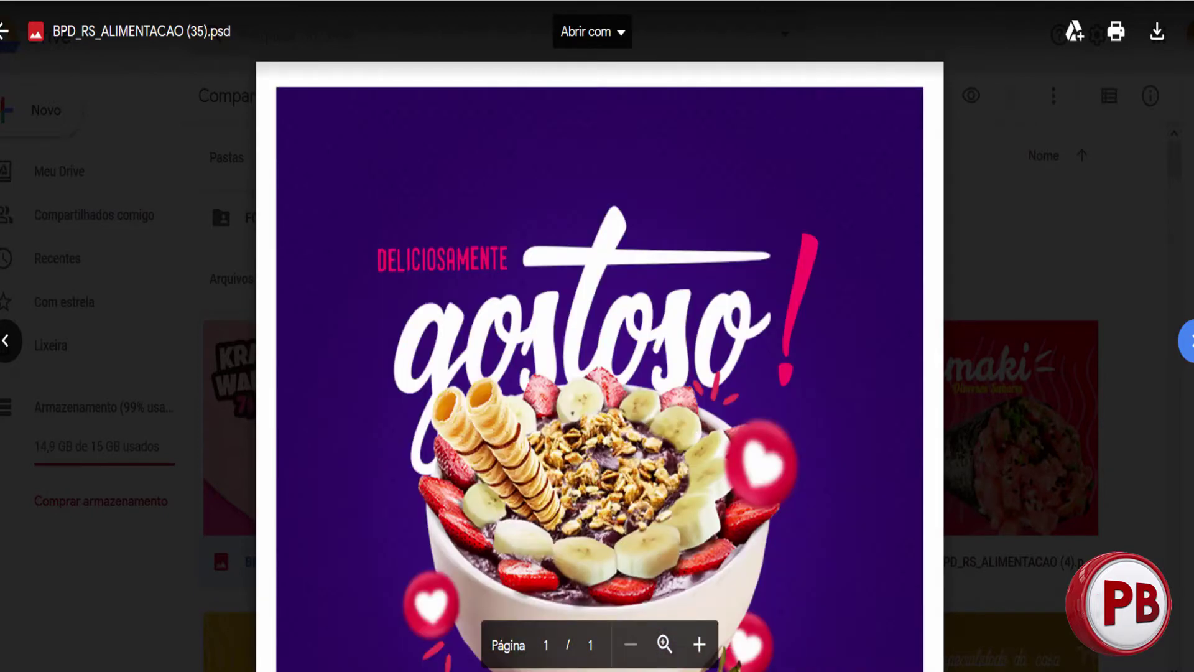
key("Right")
key("Right")
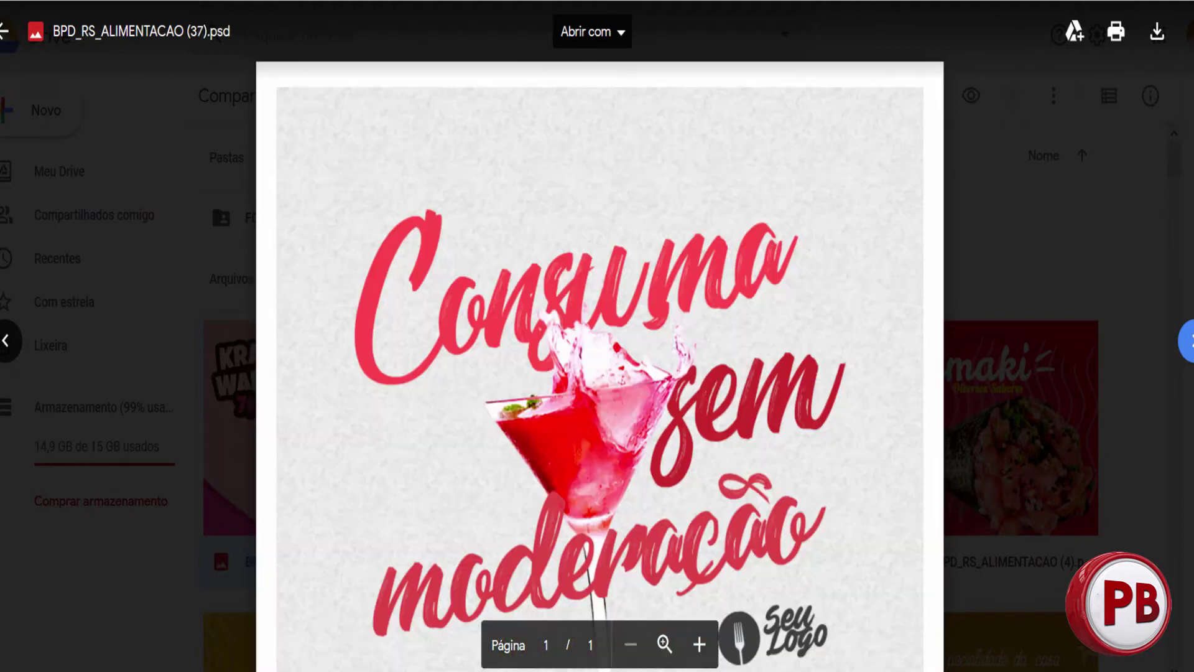
key("Right")
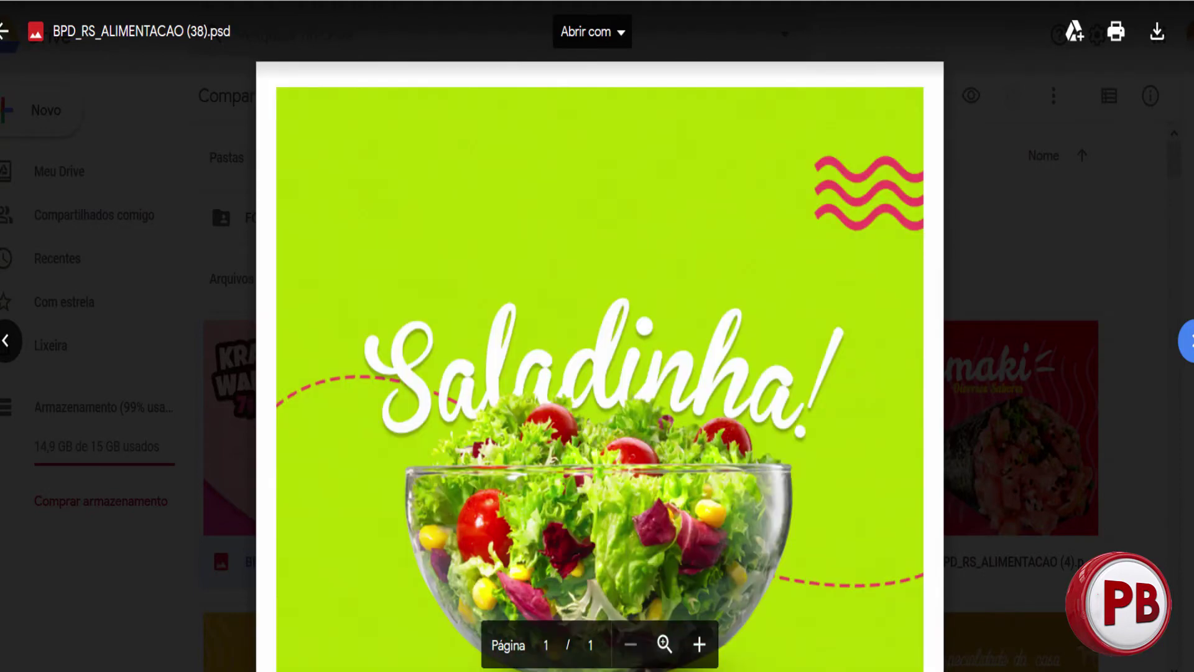
key("Right")
key("Right")
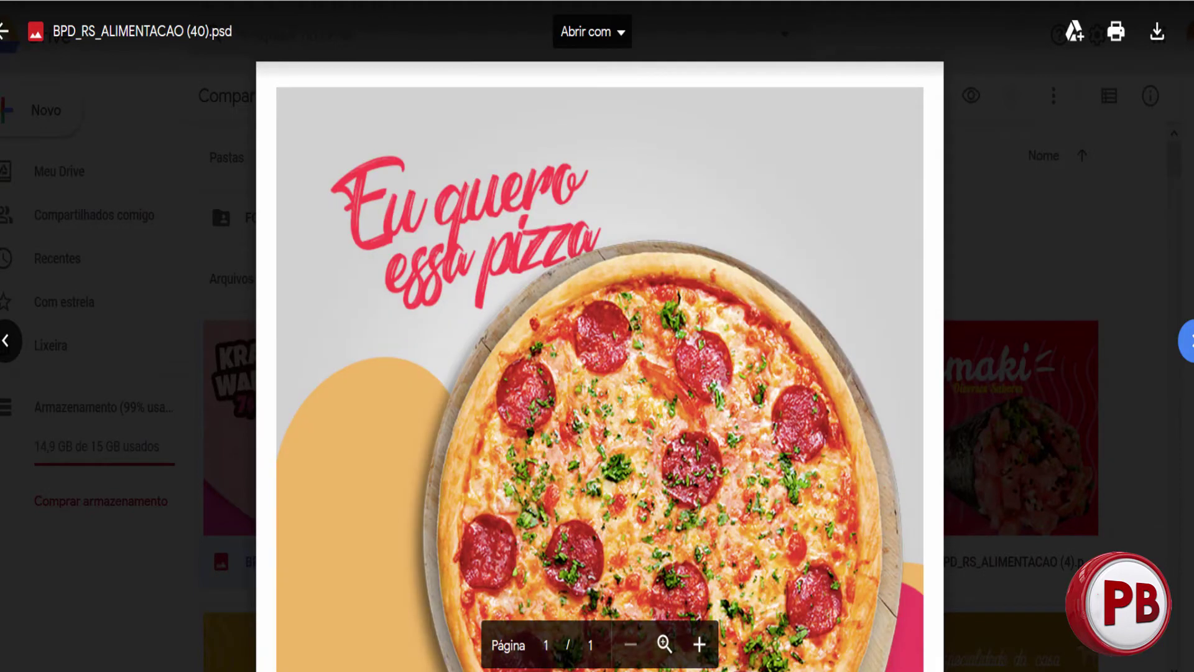
key("Right")
key("Right")
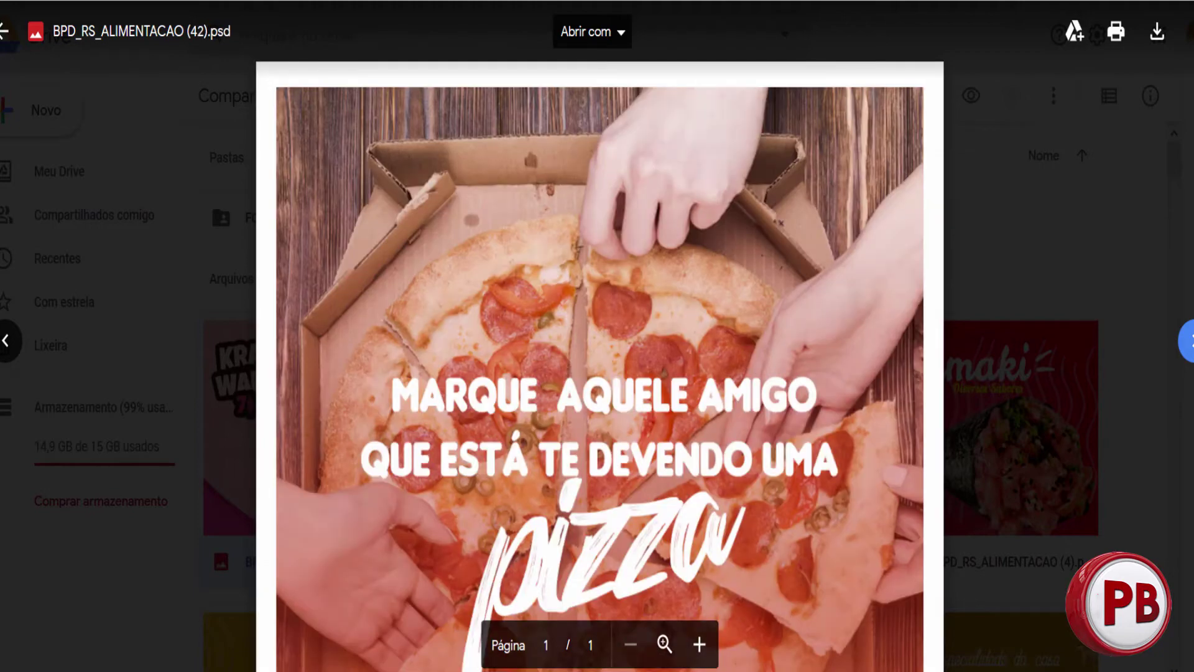
key("Right")
key("Right")
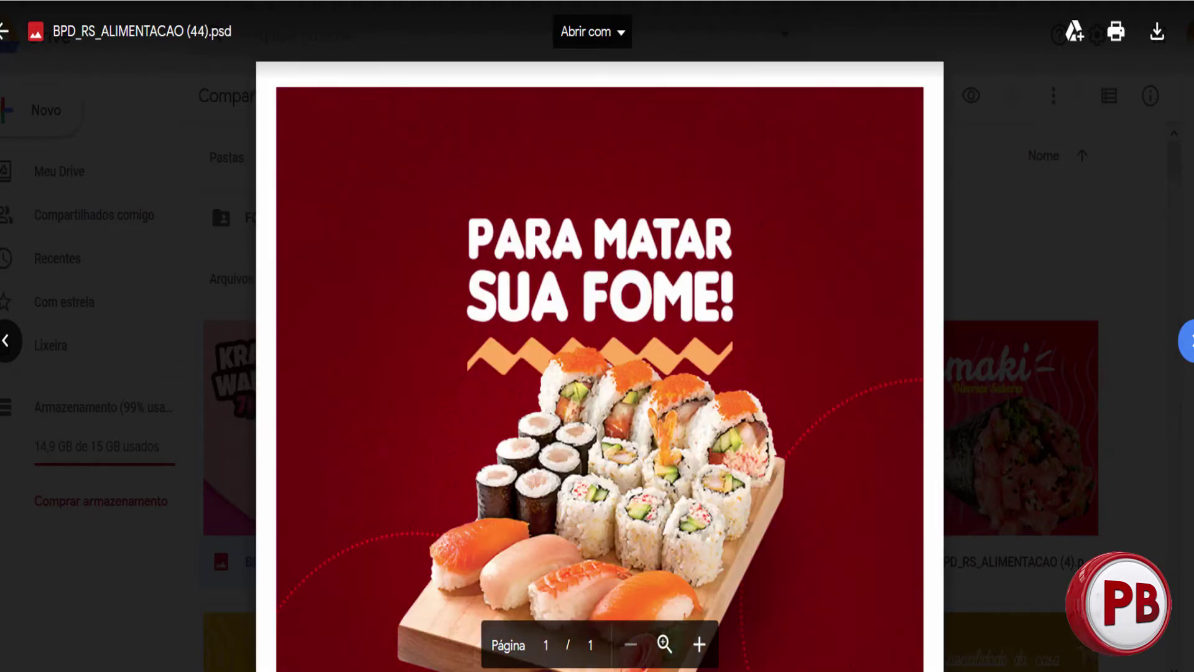
key("Right")
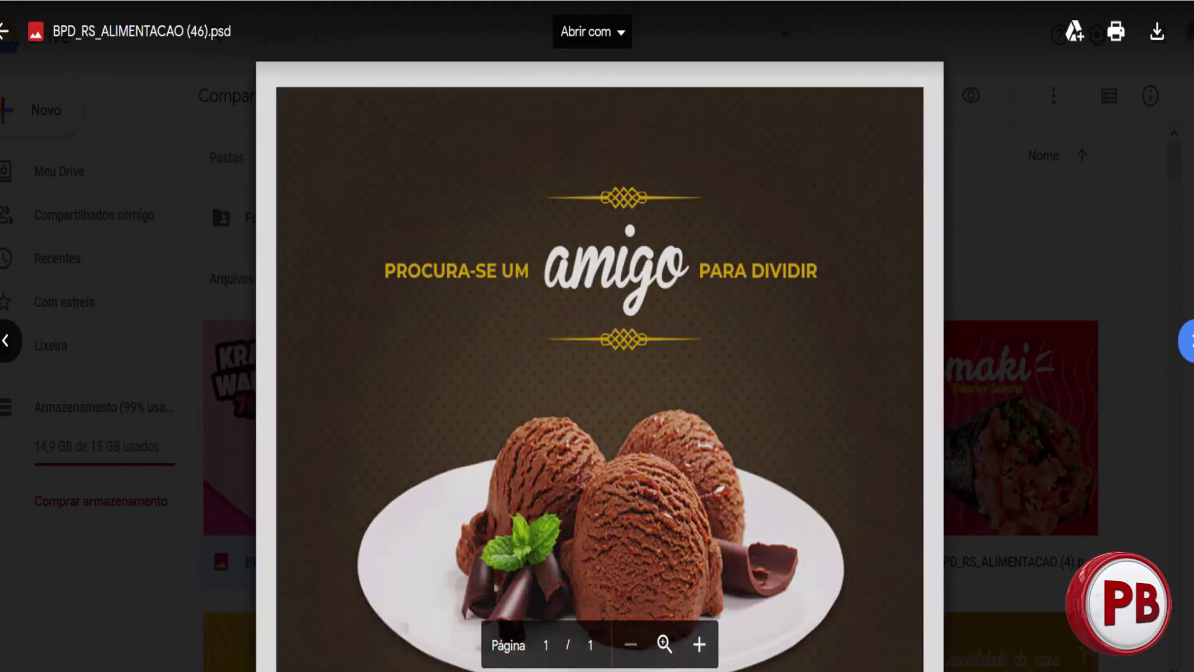
key("Right")
key("Right")
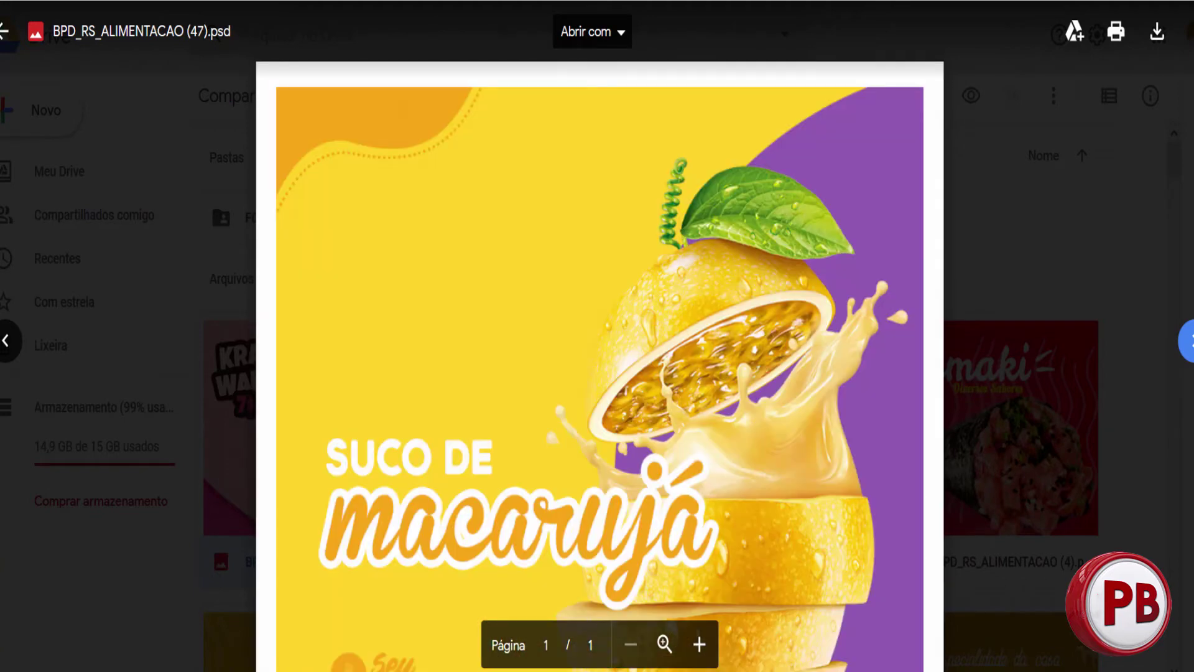
key("Right")
key("Right")
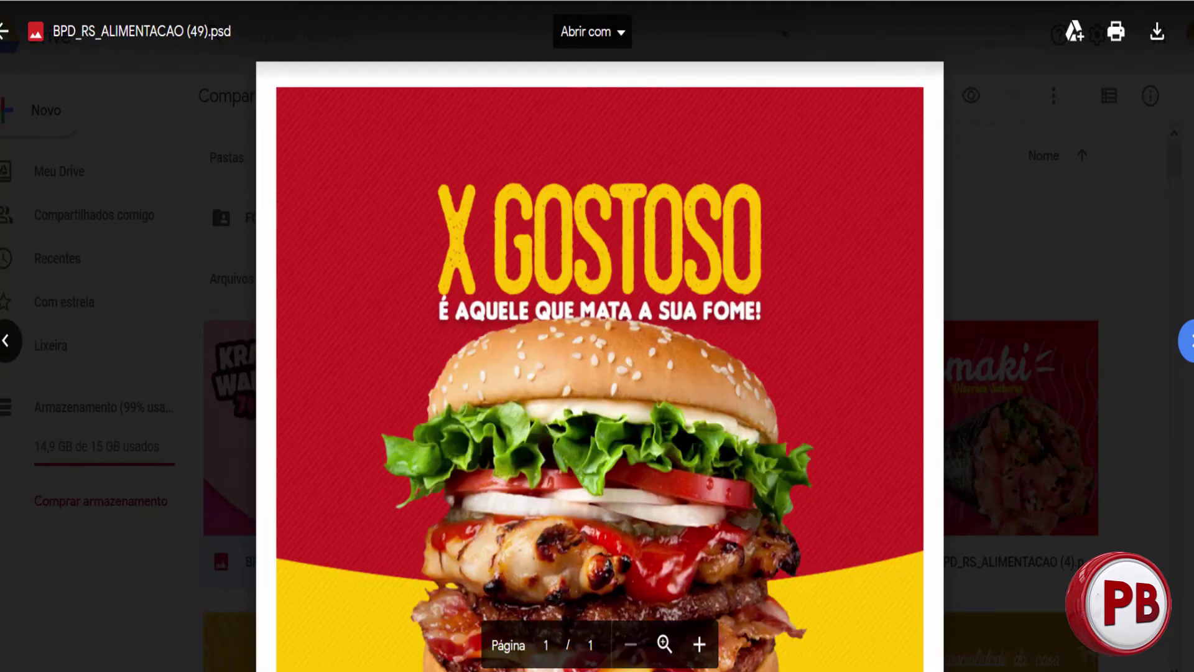
key("Right")
key("Right")
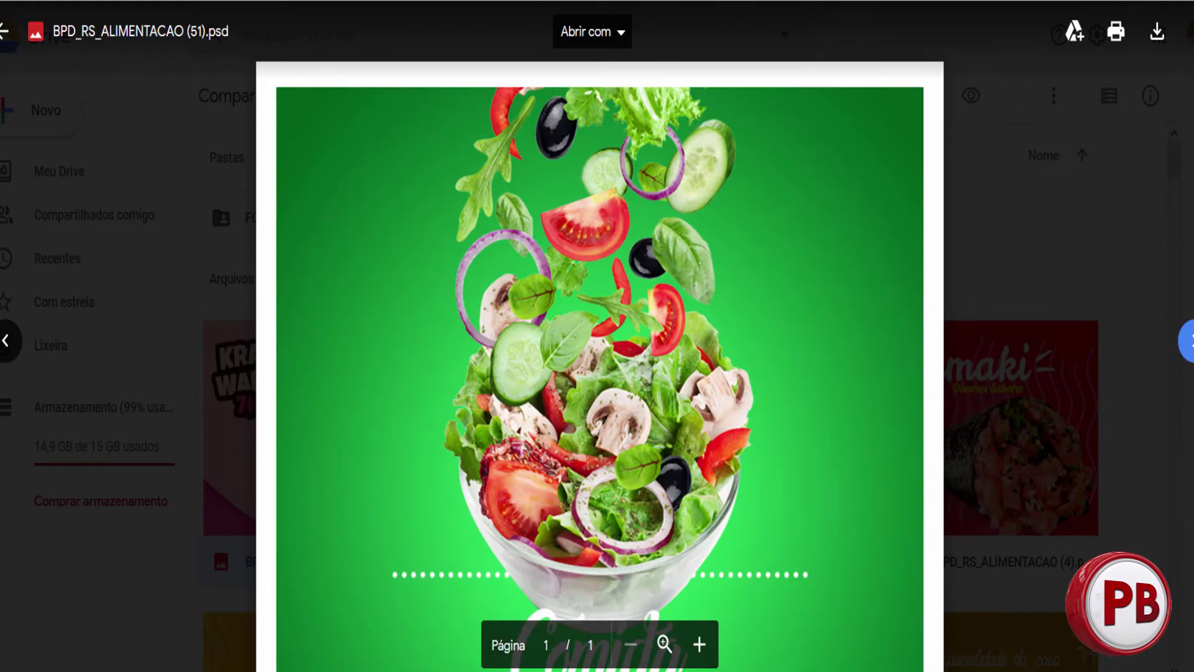
key("Right")
key("Right")
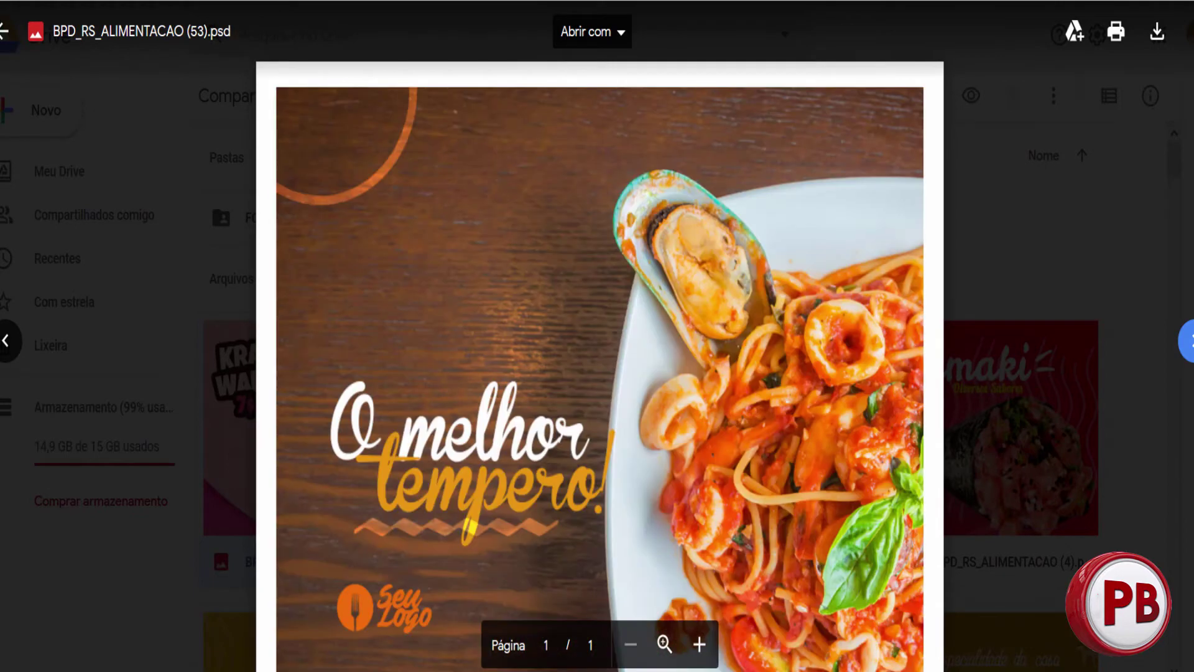
key("Right")
key("Right")
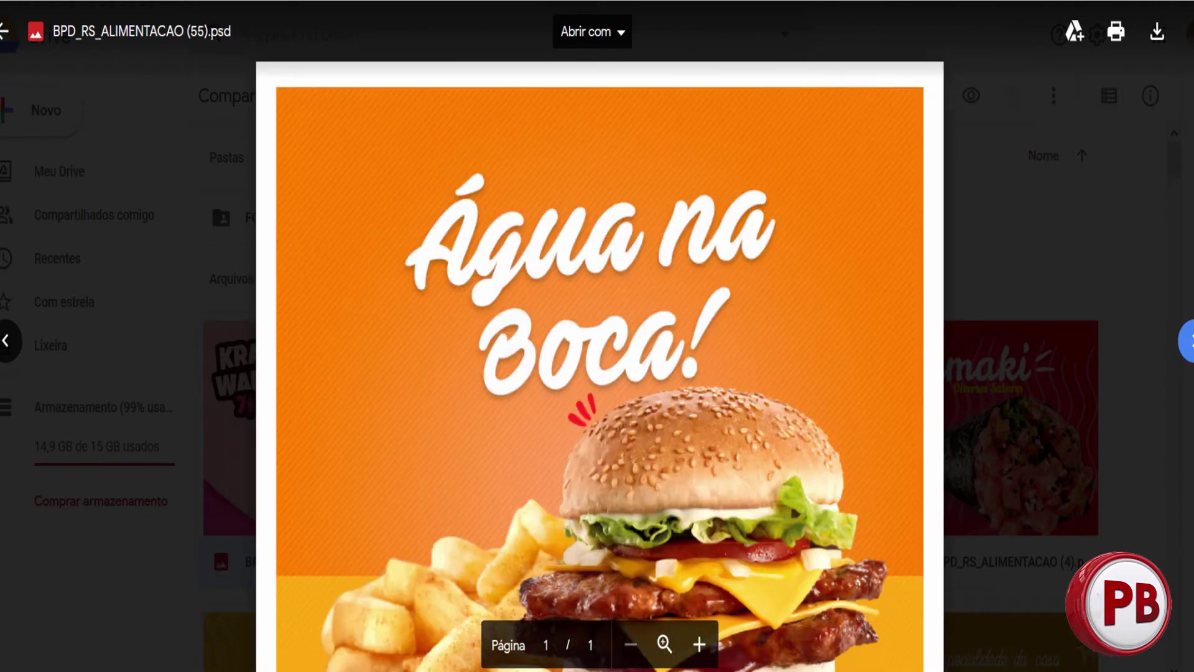
key("Right")
key("Right")
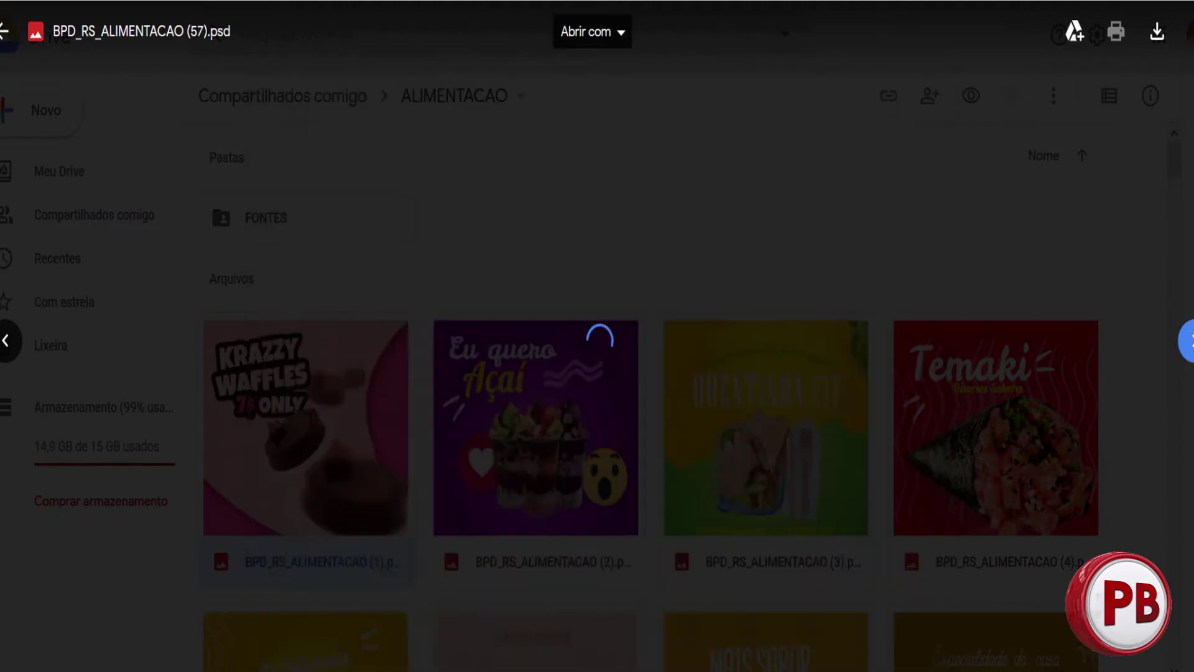
key("Right")
key("Right")
key("Right")
key("Right")
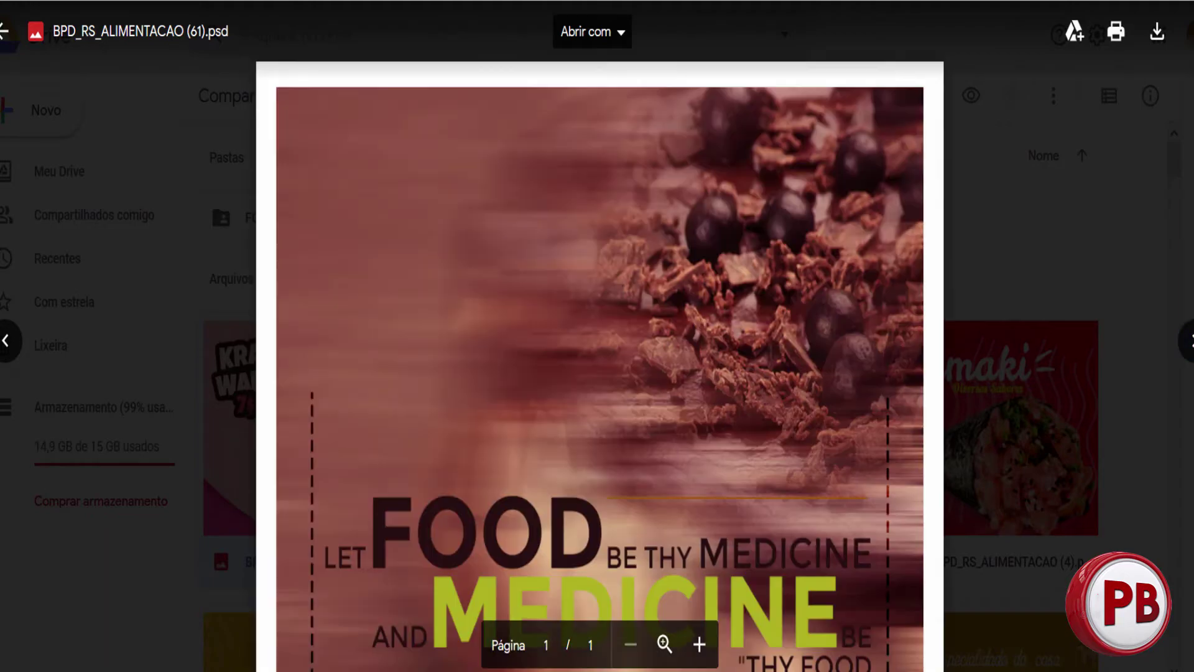
key("alt+Tab")
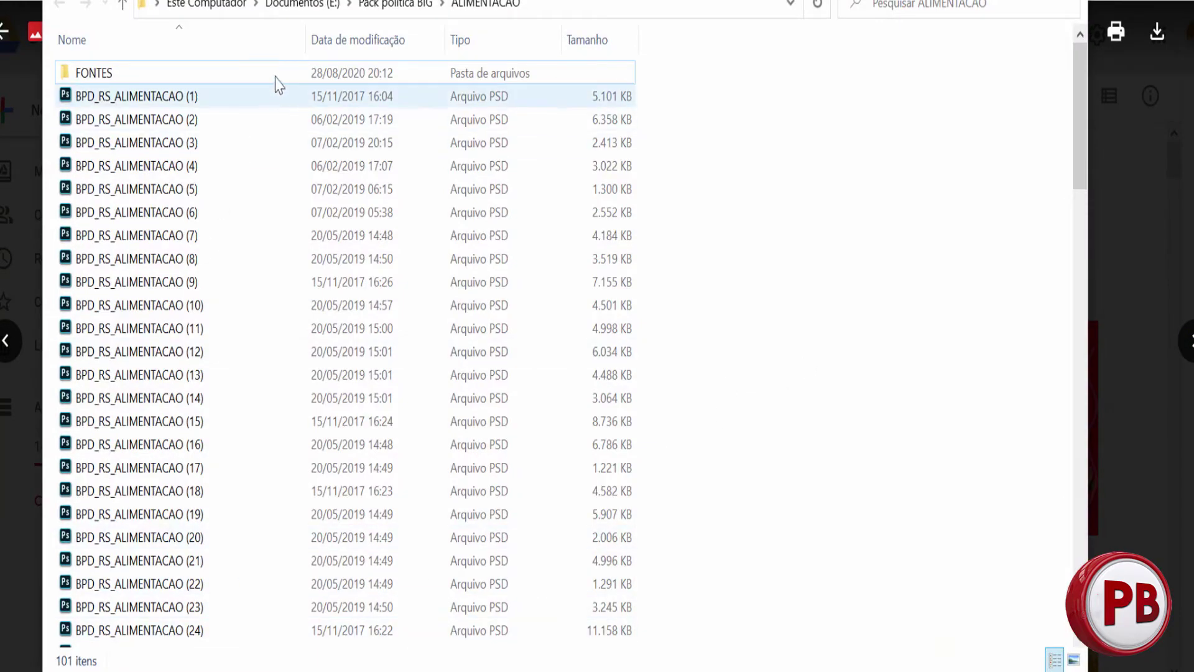
Browse the fonts in the FONTES folder, close it, and pick BPD_RS_ALIMENTACAO (1)
left_click(147, 78)
double_click(147, 77)
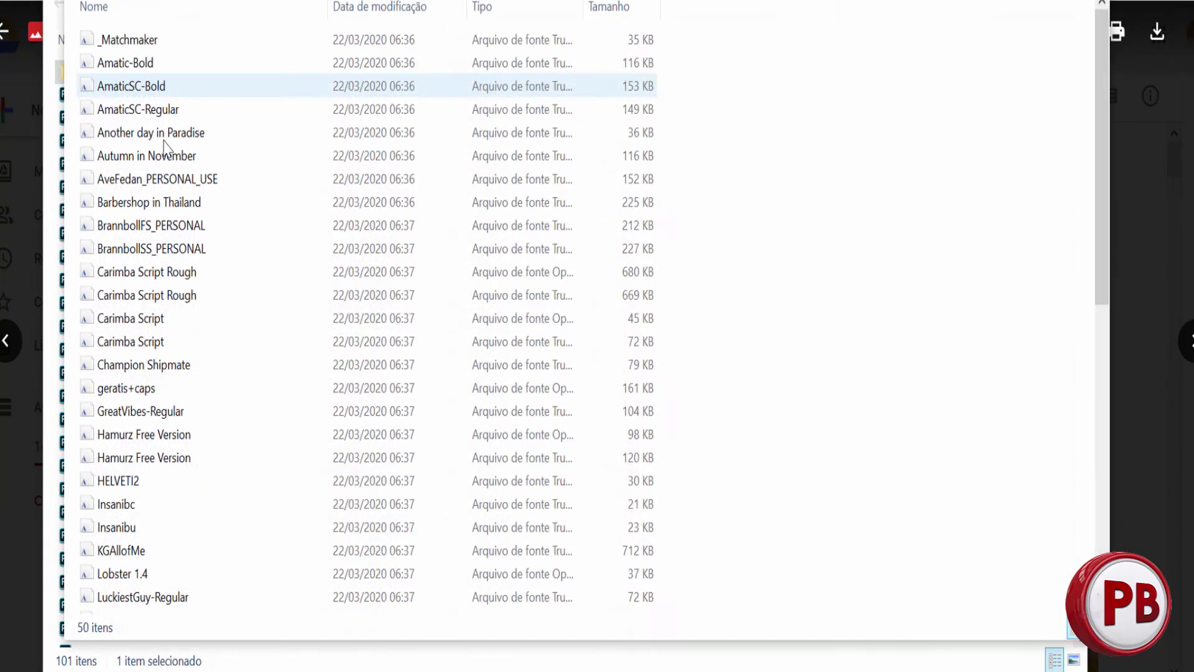
scroll(284, 516, "down", 5)
scroll(287, 509, "down", 2)
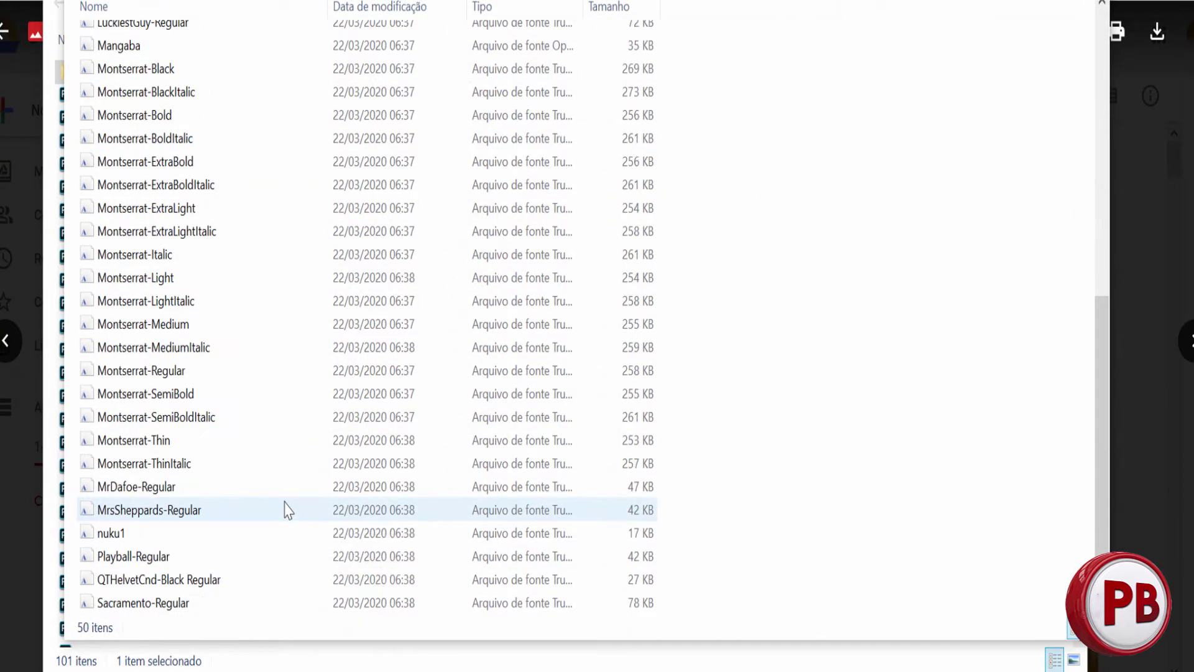
key("alt+F4")
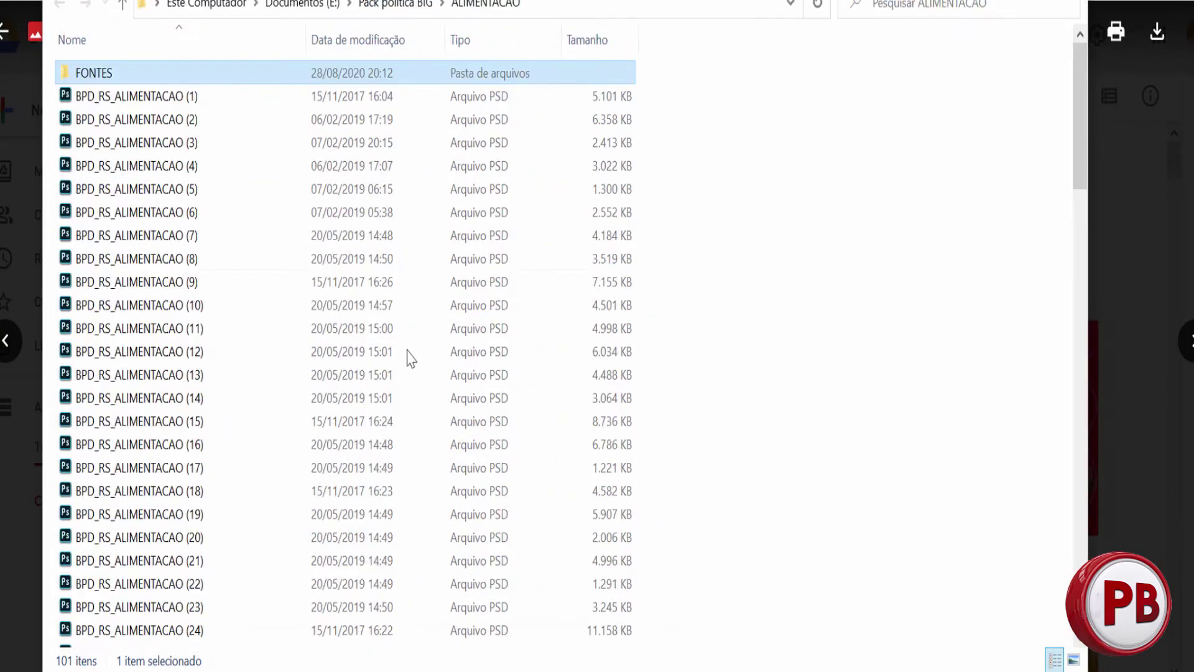
left_click(178, 98)
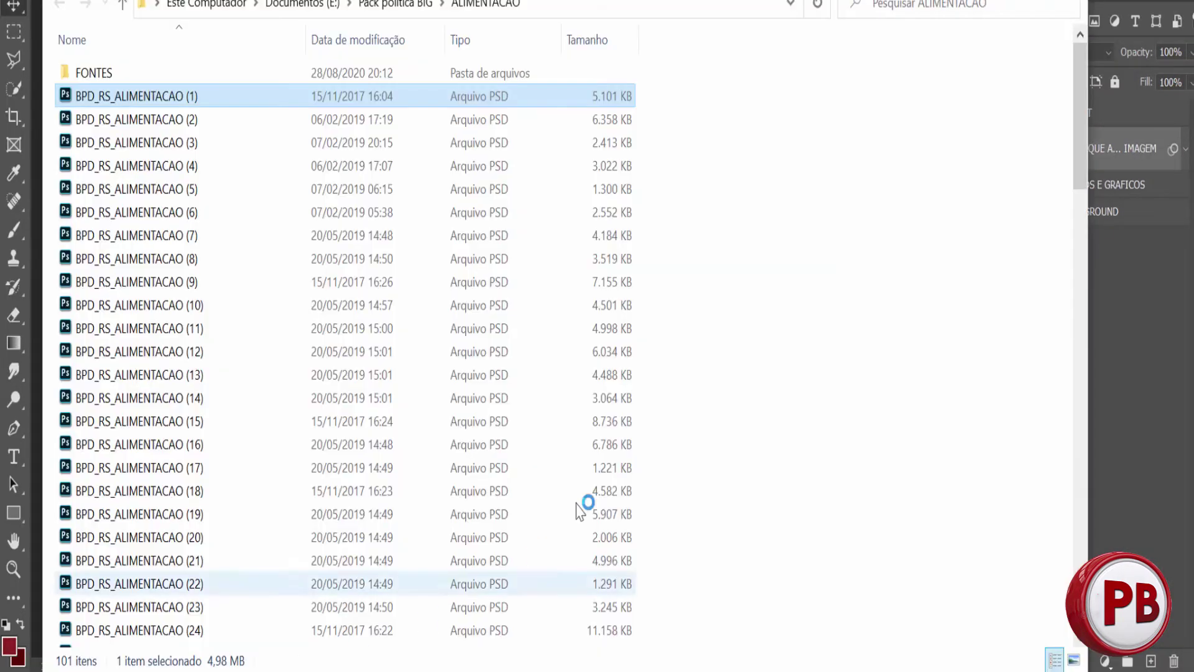
Open templates (16), the cocktail file and (44), dismissing the library relink prompt each time
scroll(261, 453, "down", 4)
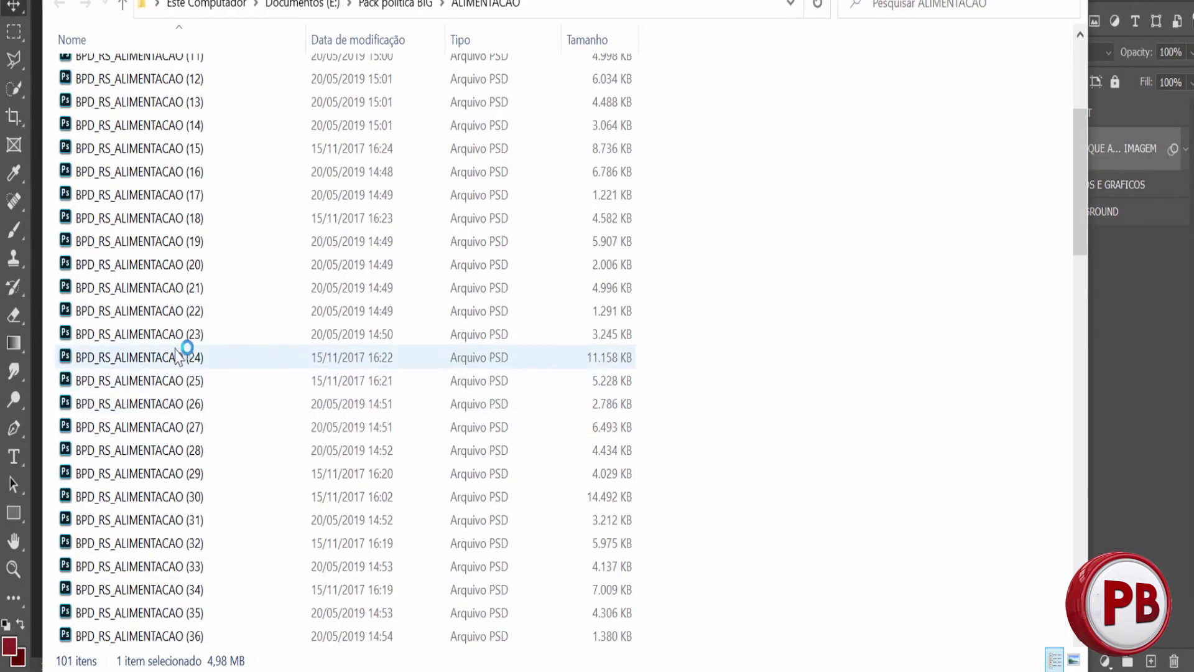
left_click(203, 174)
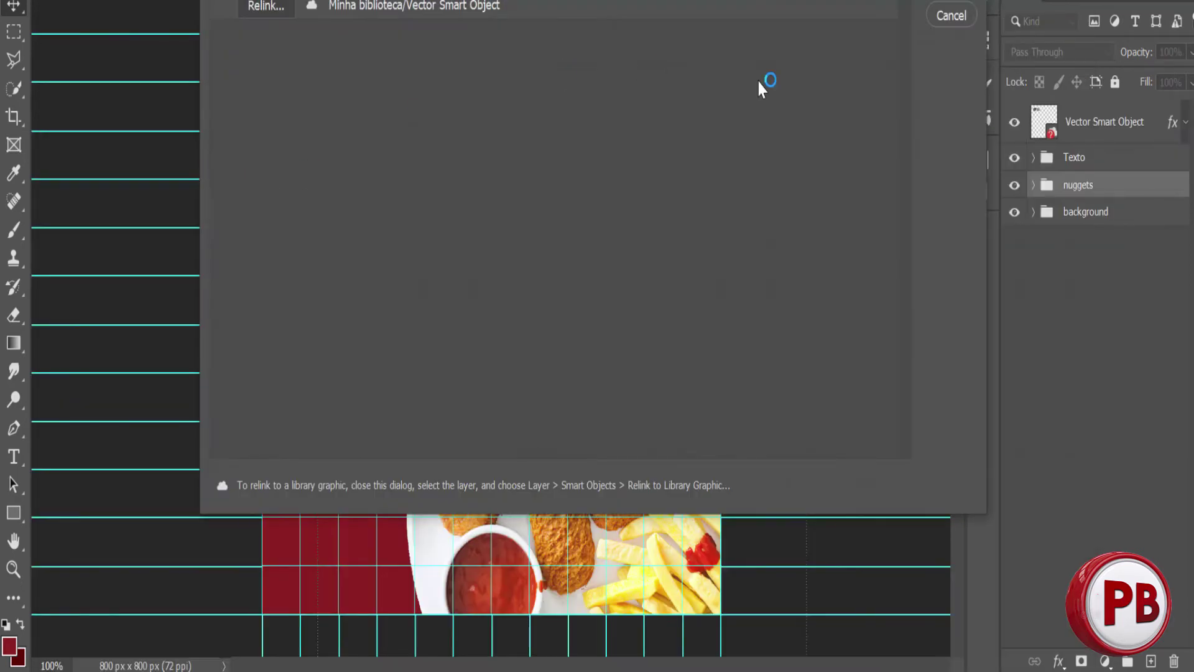
left_click(952, 15)
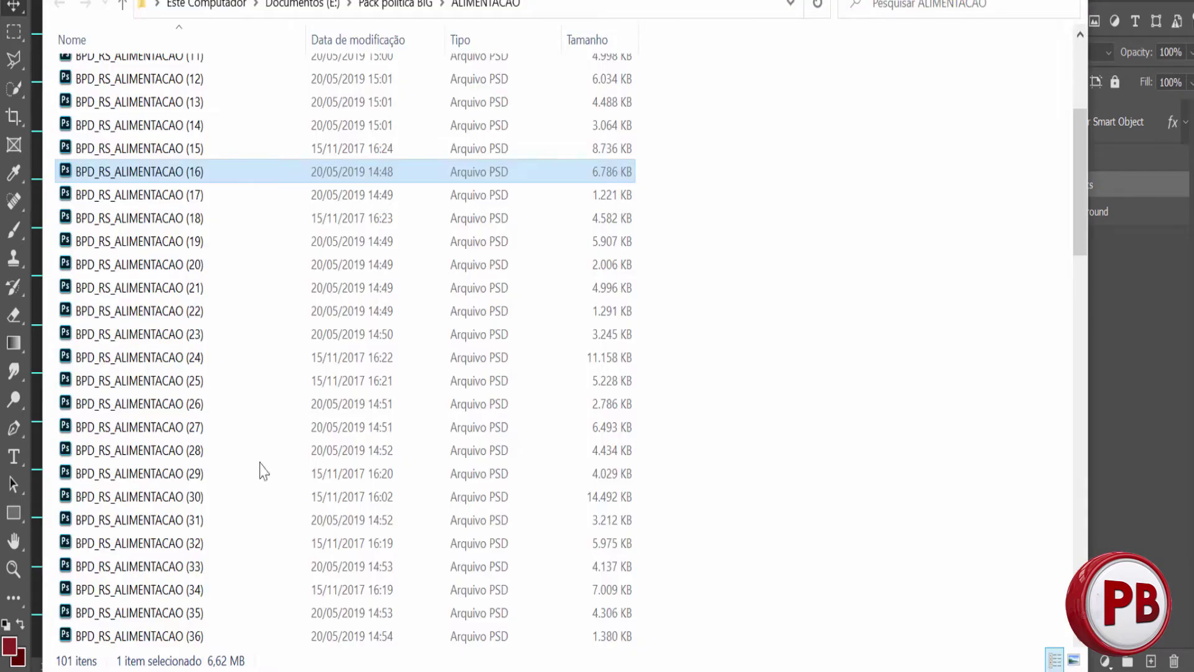
scroll(261, 469, "down", 3)
double_click(149, 449)
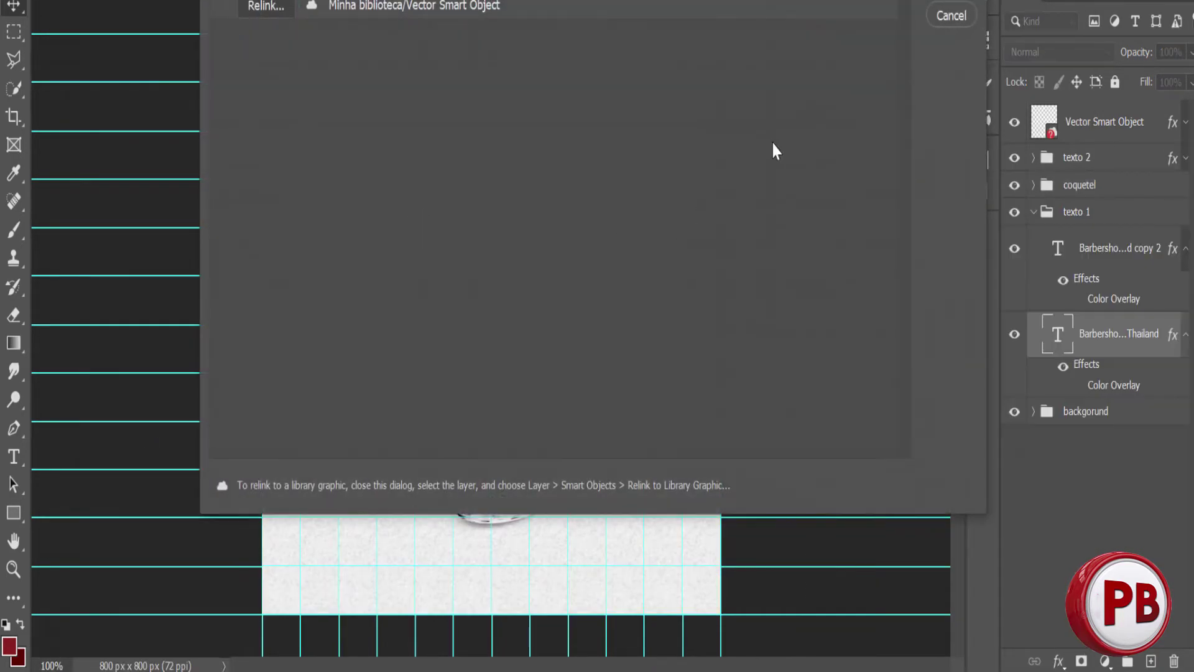
key("Escape")
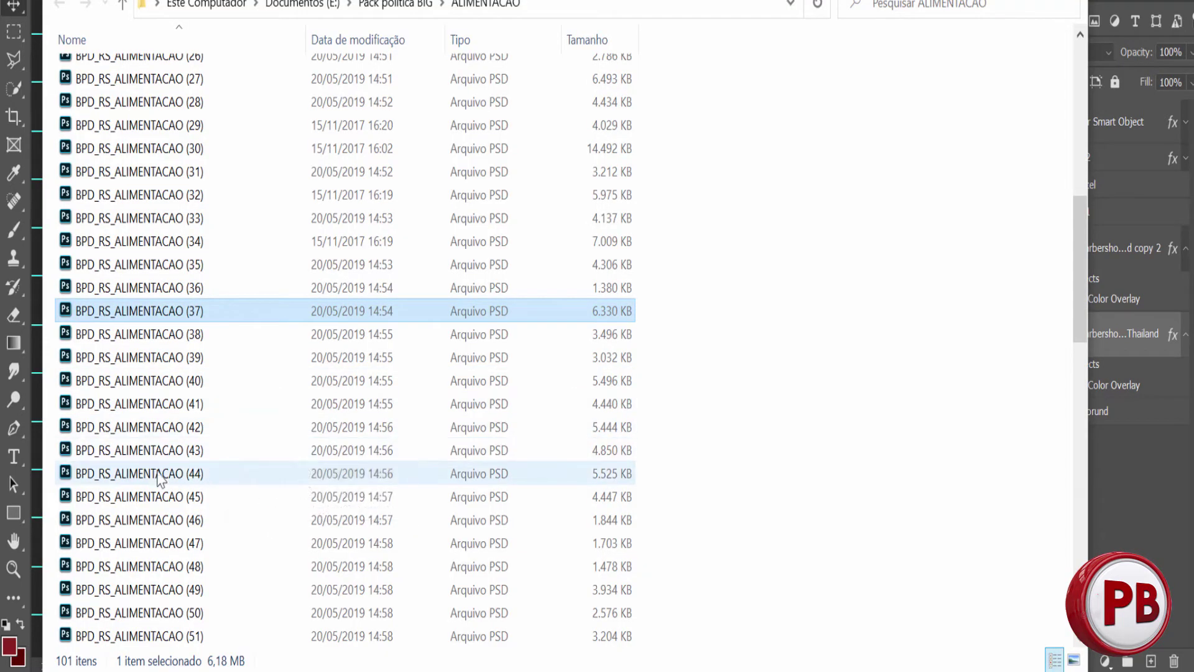
double_click(166, 473)
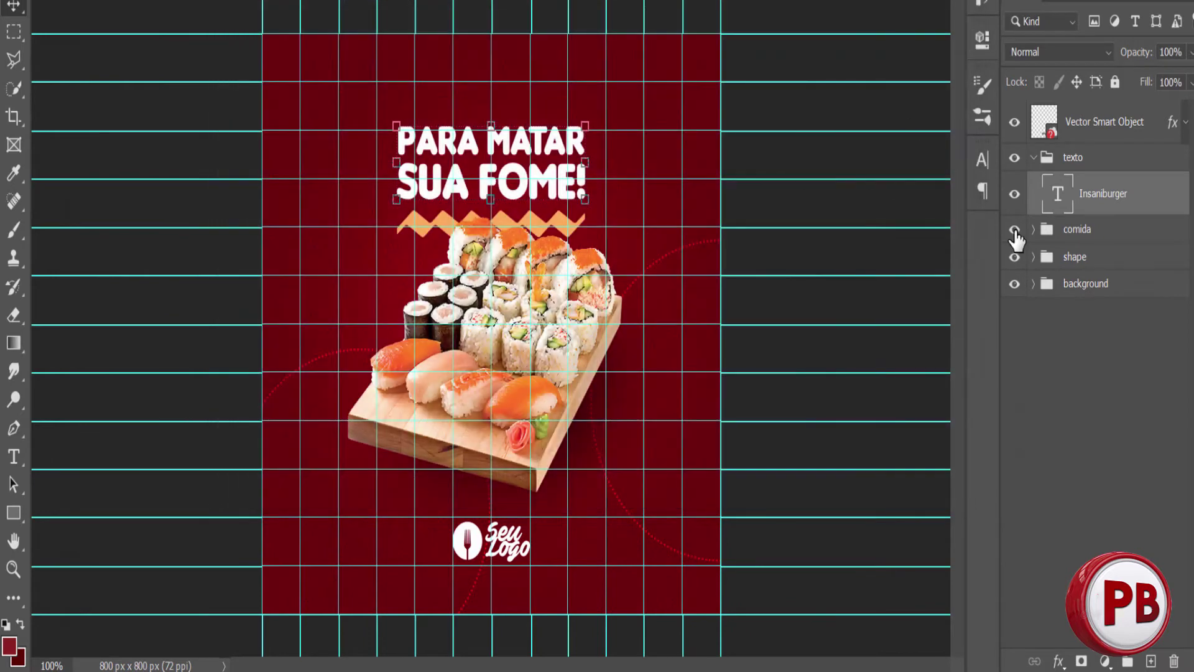
Toggle the comida group's visibility and expand it to inspect the sushi photo layer
left_click(1015, 230)
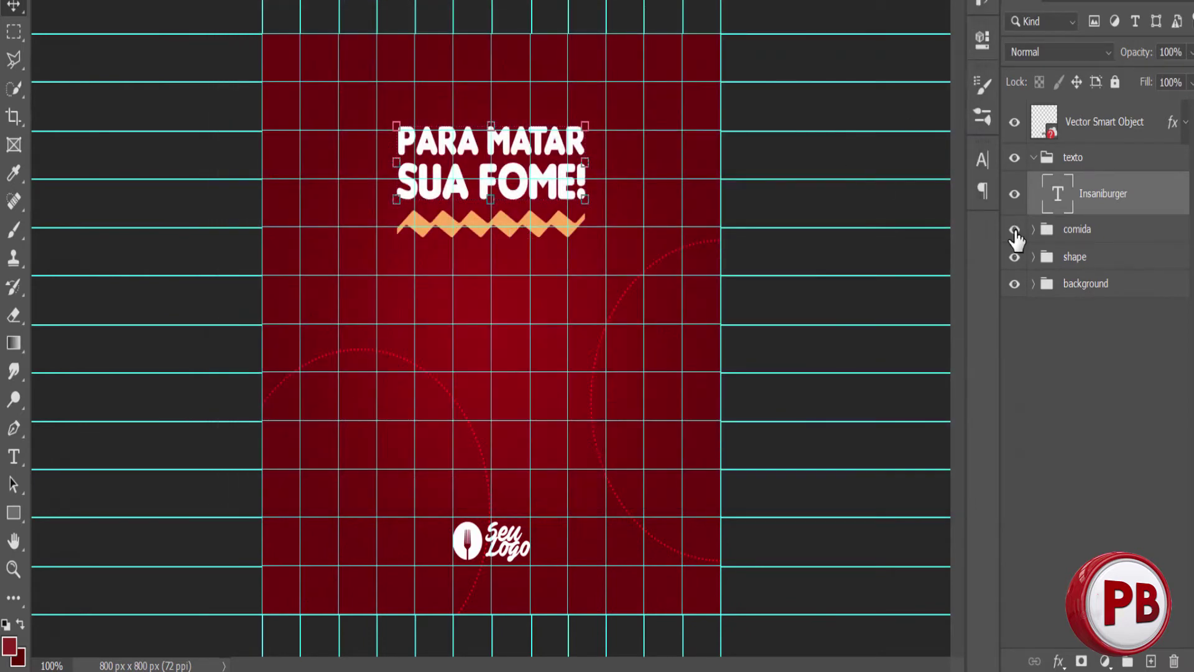
left_click(1015, 231)
left_click(1034, 229)
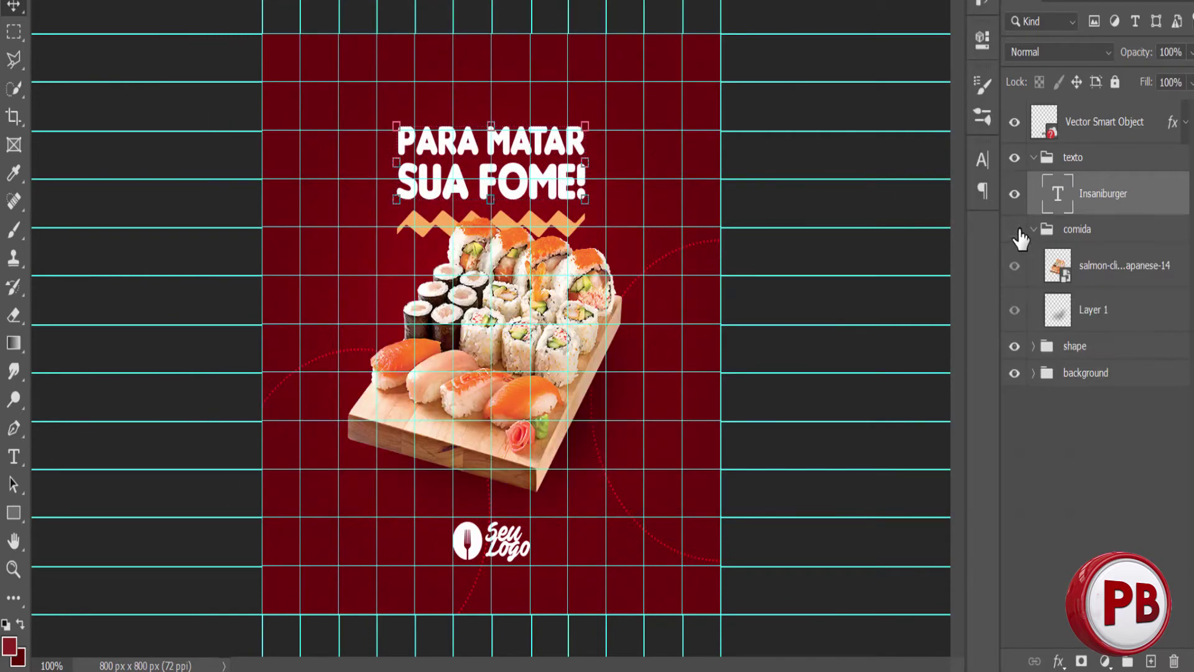
left_click(1014, 229)
left_click(1014, 266)
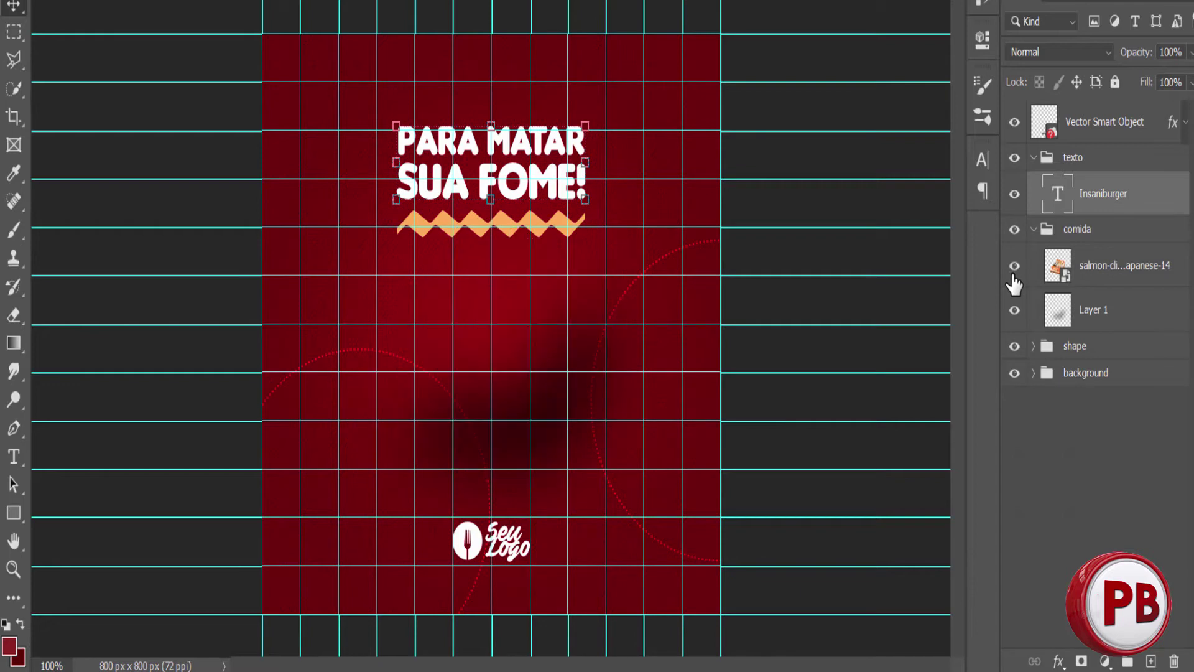
Inspect the sushi smart object, close it without saving, and scroll the template list
double_click(1058, 266)
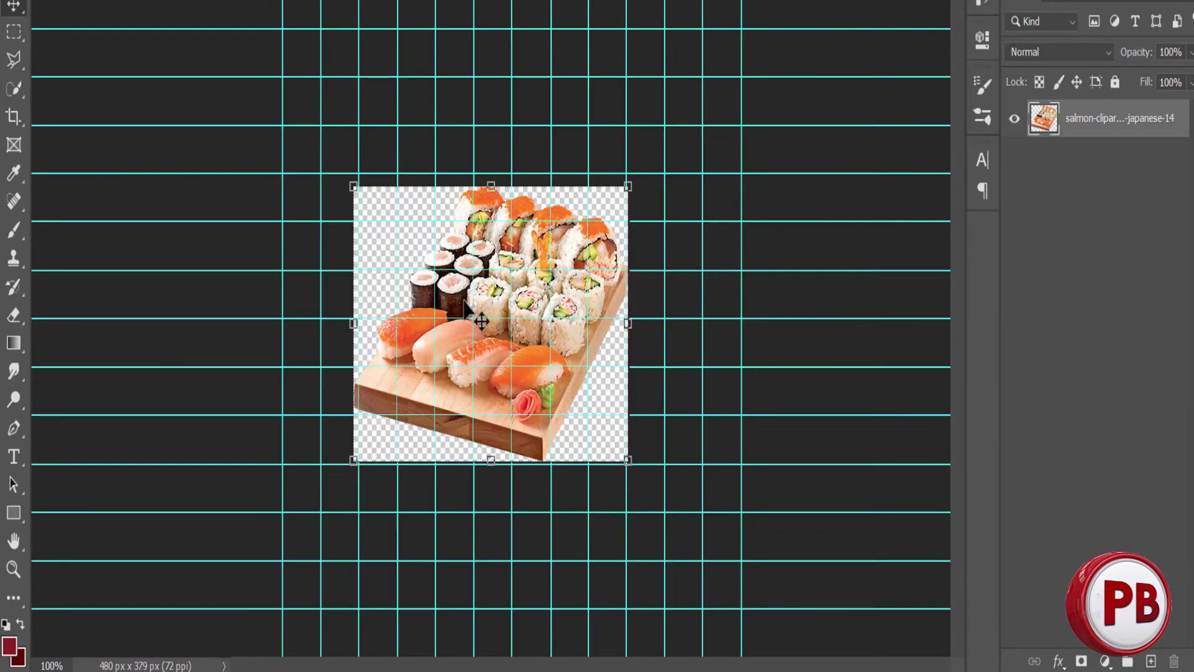
left_click(1015, 119)
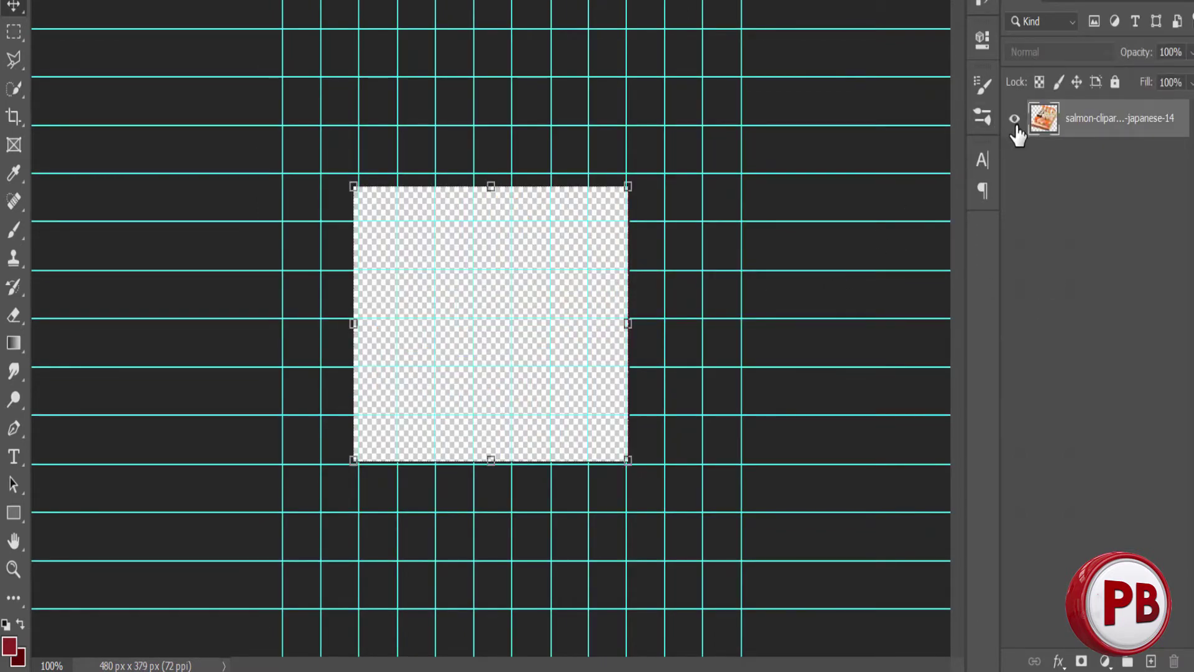
left_click(1015, 119)
left_click(912, 1)
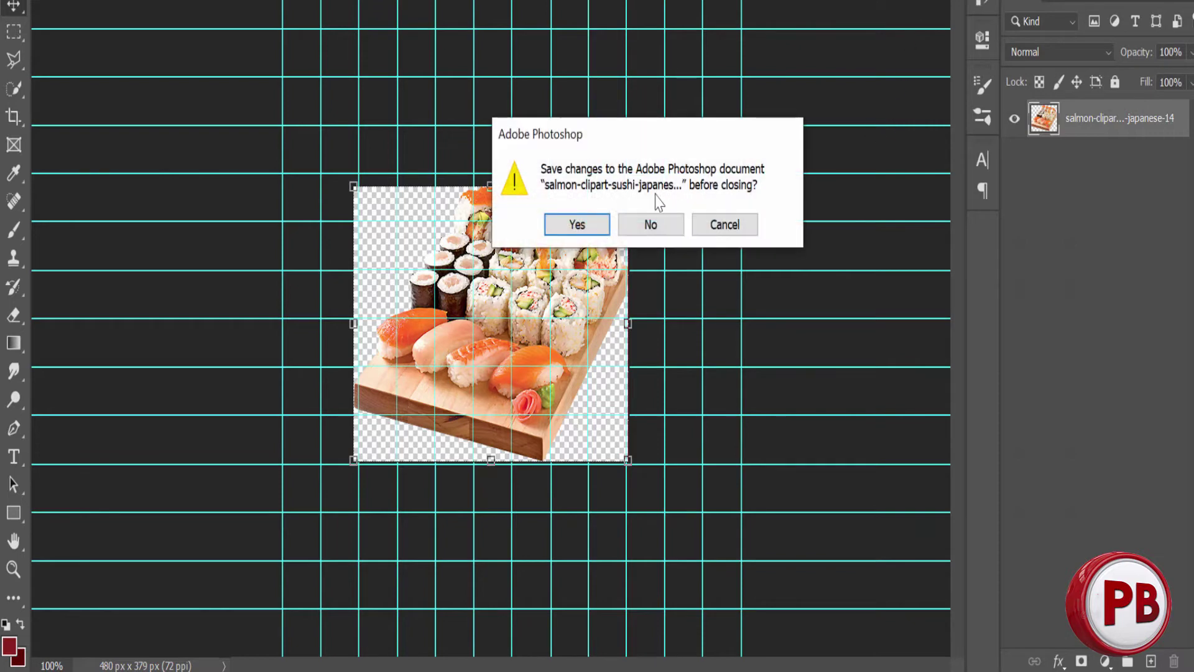
left_click(664, 226)
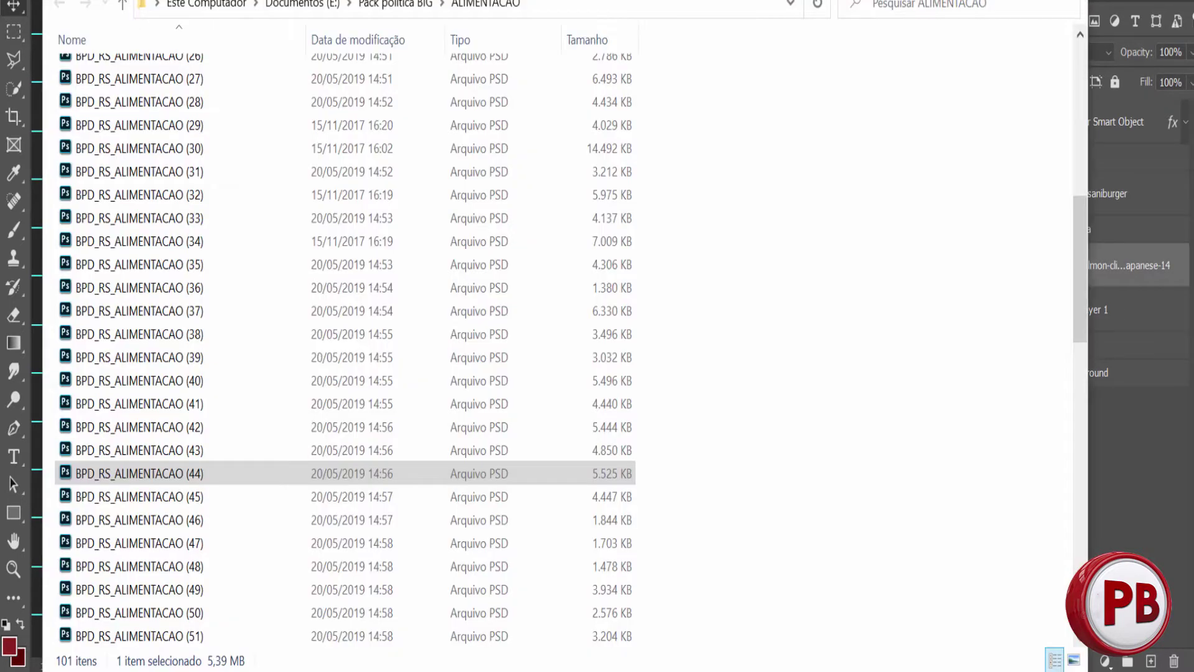
scroll(242, 458, "down", 1)
scroll(231, 473, "down", 1)
Open BPD_RS_ALIMENTACAO (51), dismissing the library relink prompt
left_click(188, 498)
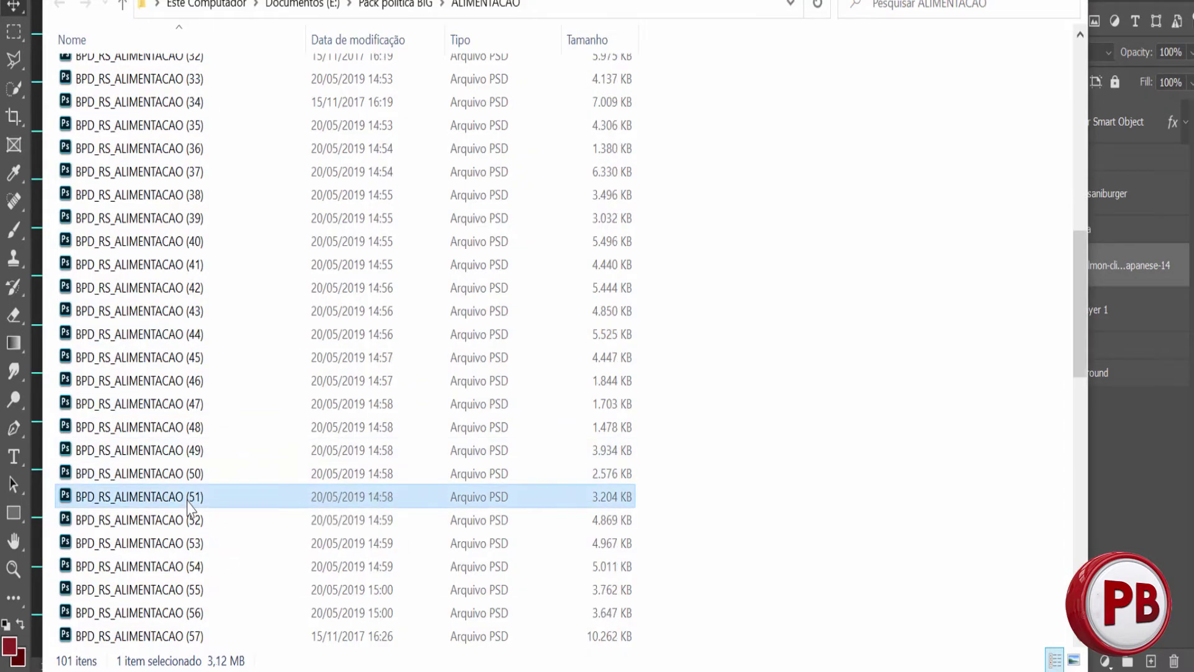
double_click(186, 498)
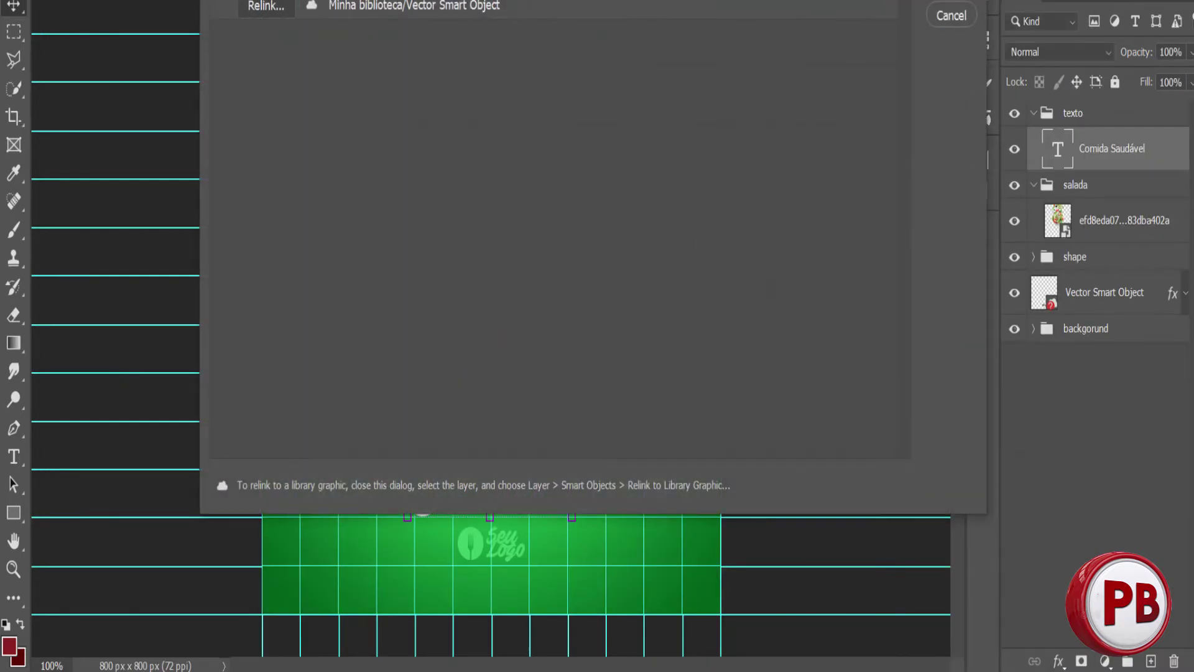
left_click(950, 15)
Toggle the salada and Comida Saudável layers, then enter editing in the title text
left_click(1023, 186)
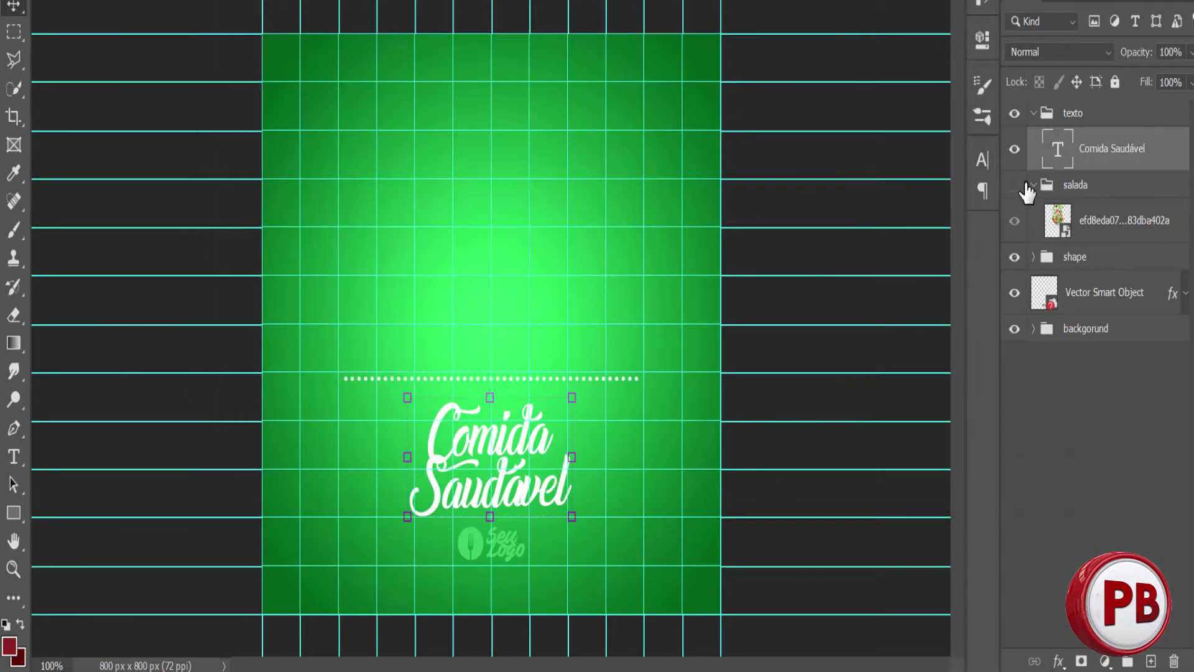
left_click(1023, 186)
left_click(1015, 149)
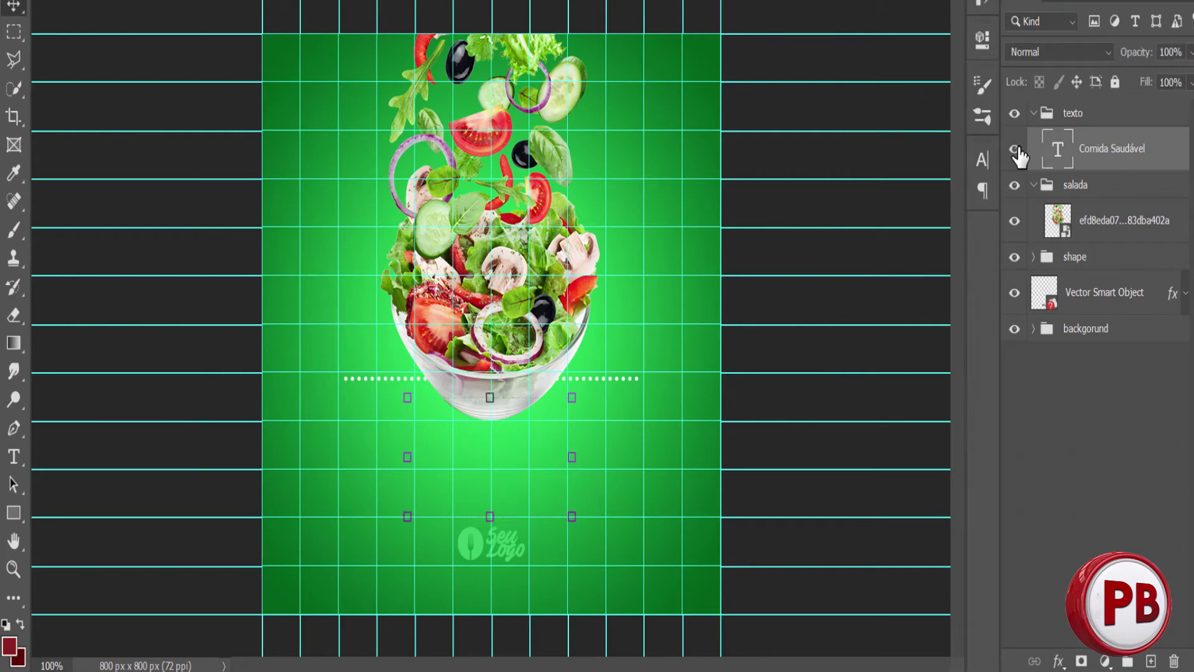
left_click(1015, 150)
double_click(1056, 150)
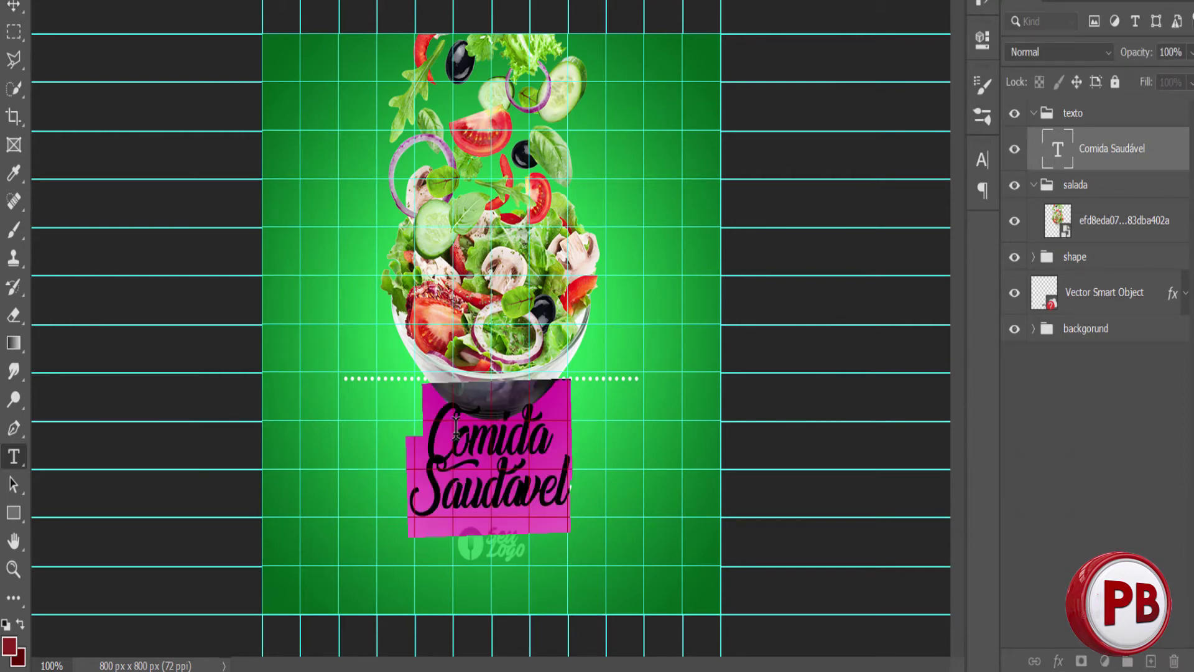
mouse_move(430, 430)
left_mouse_down()
mouse_move(541, 435)
mouse_move(595, 418)
left_mouse_up()
left_click(477, 446)
Try retyping the headline, undo back to Comida Saudável, and reselect the word Comida
left_click(575, 434)
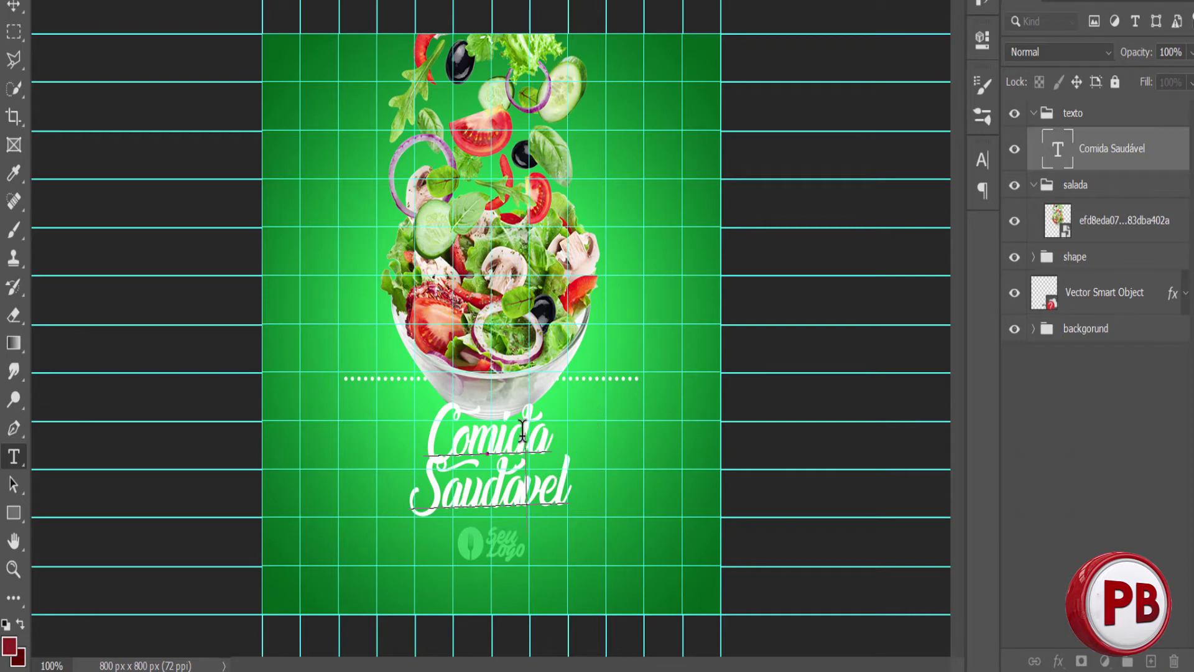
key("ctrl+a")
type("Comida")
key("Return")
type("S")
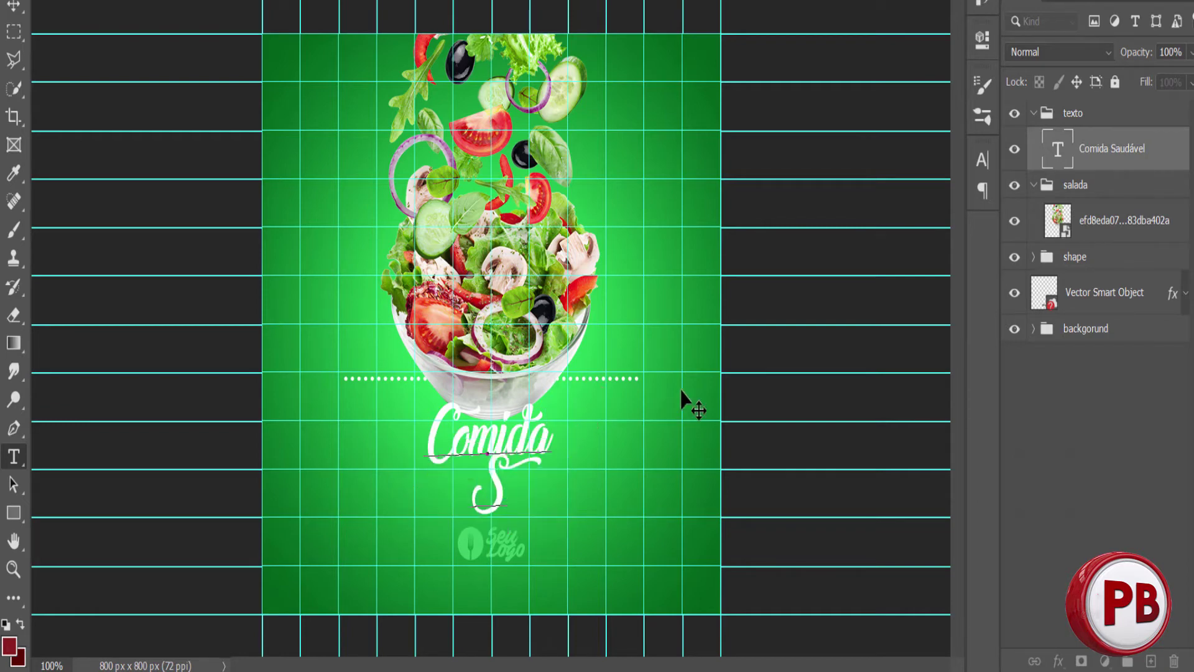
type("e")
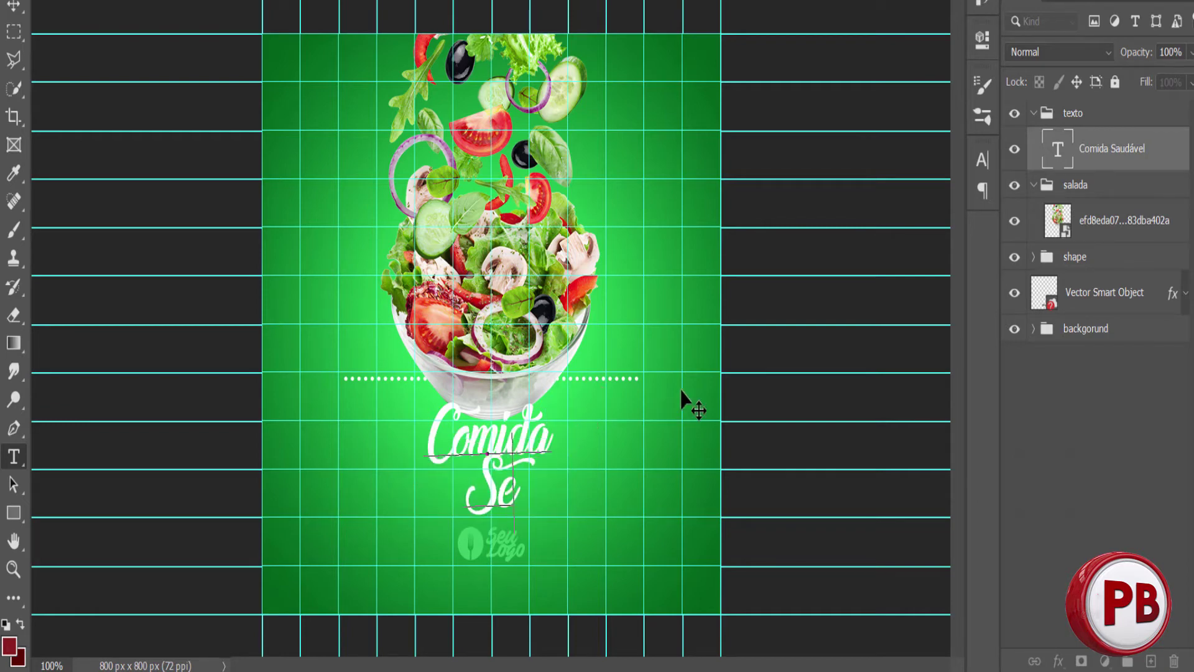
key("BackSpace")
key("BackSpace")
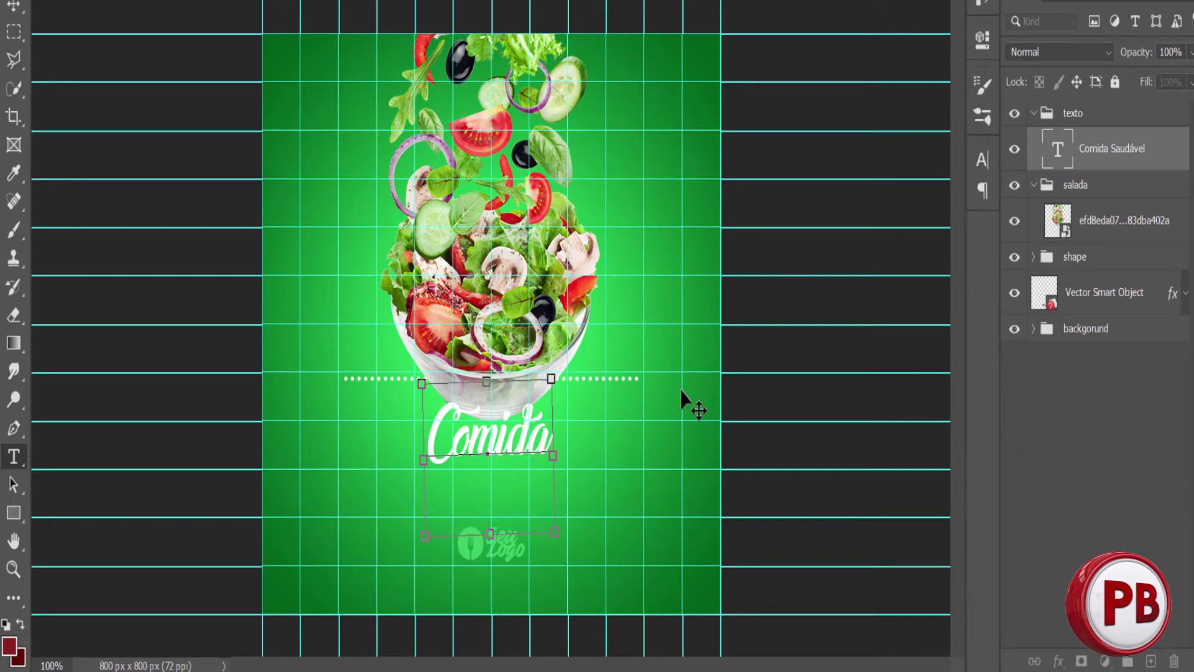
key("ctrl+z")
left_click(1105, 161)
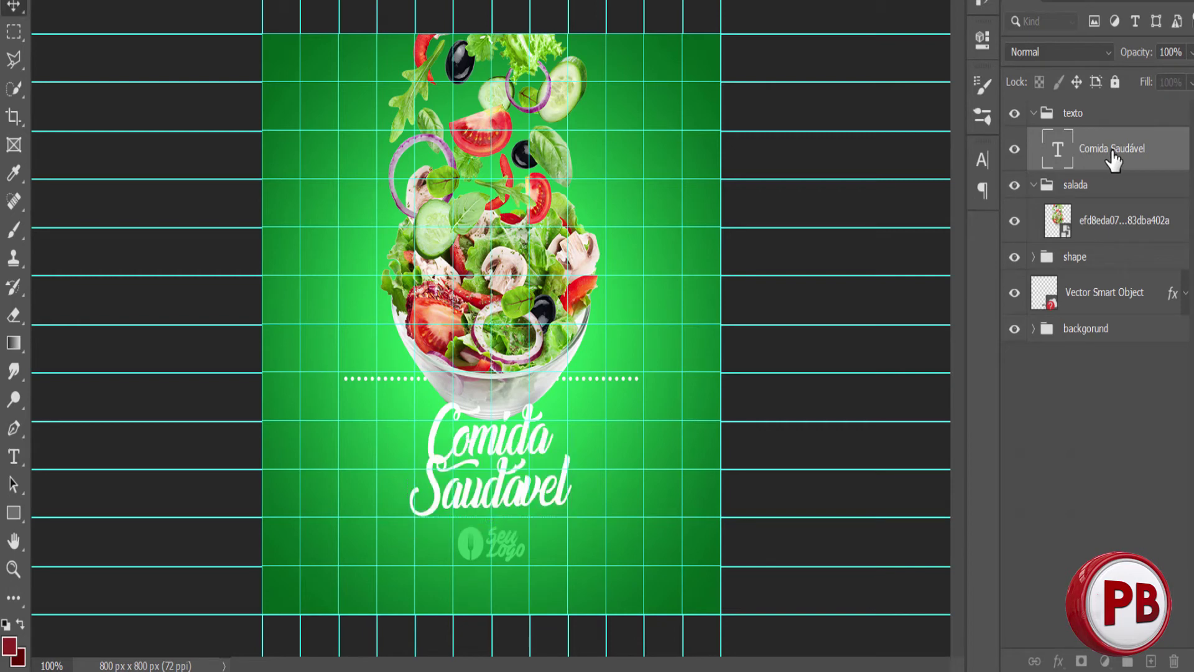
double_click(1057, 152)
left_click(551, 415)
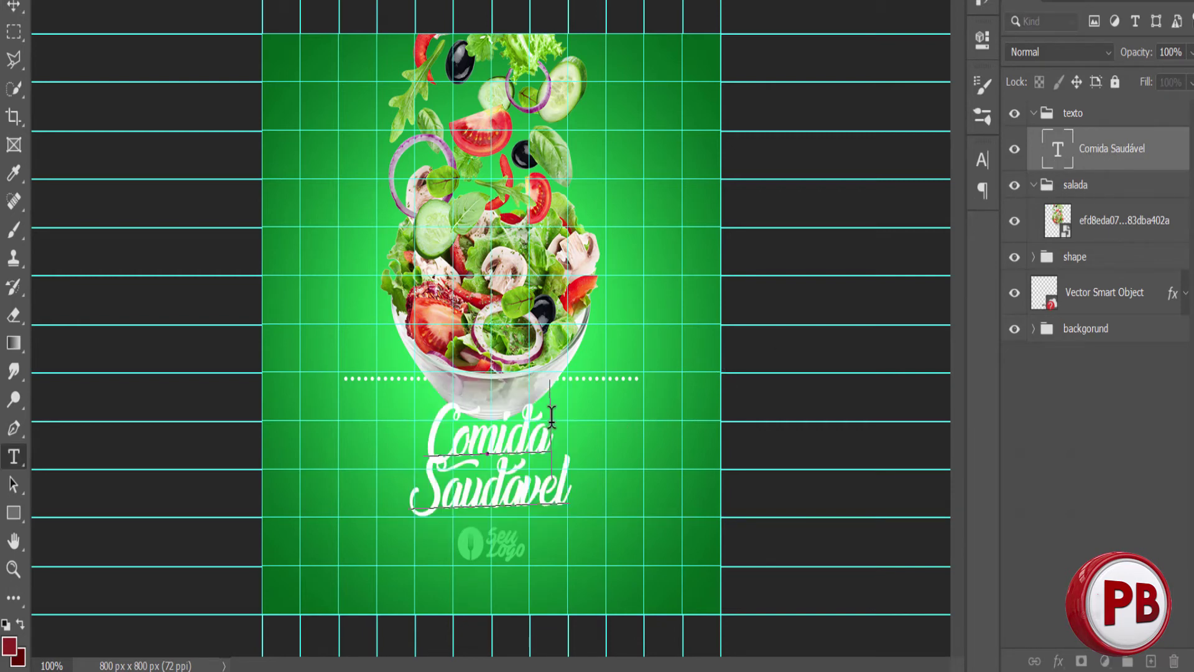
left_click_drag(551, 415, 429, 426)
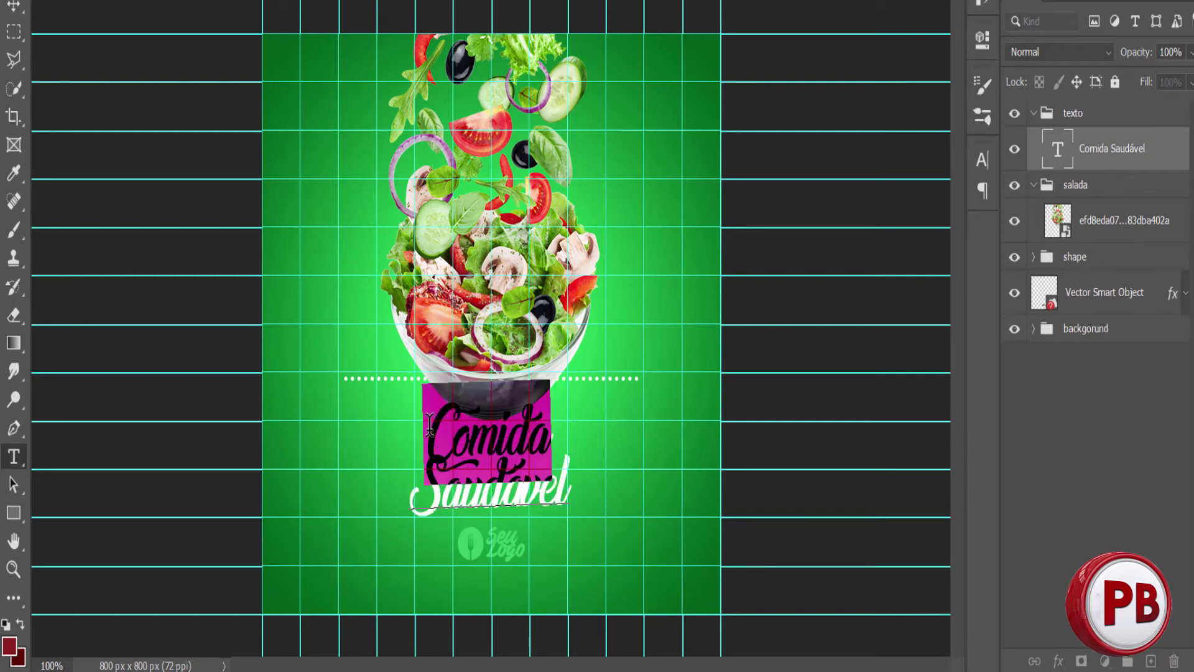
Replace the headline with 'Seu texto aqui' on two lines, then enlarge it and move it up
type("Se")
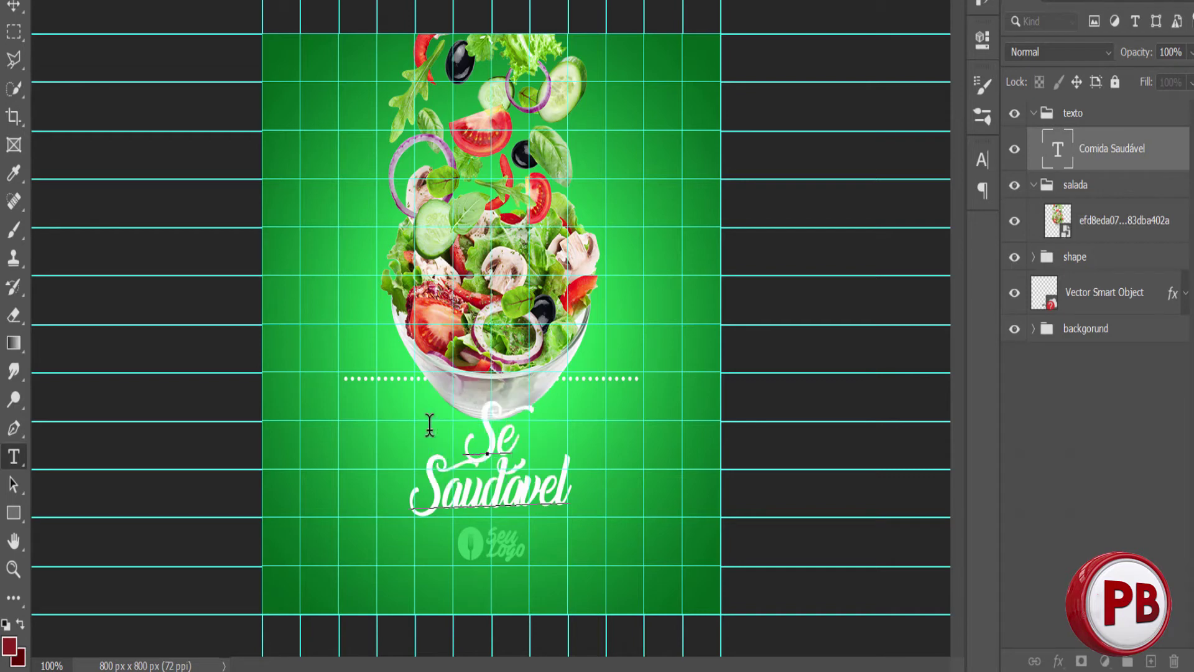
type("u")
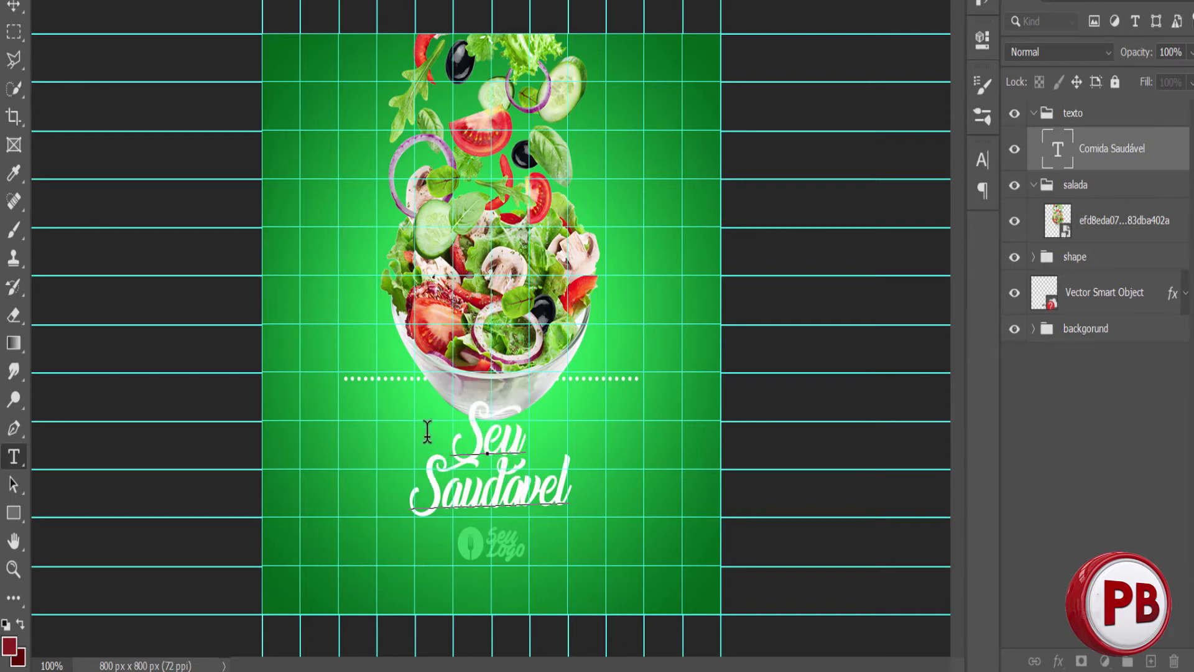
key("ctrl+a")
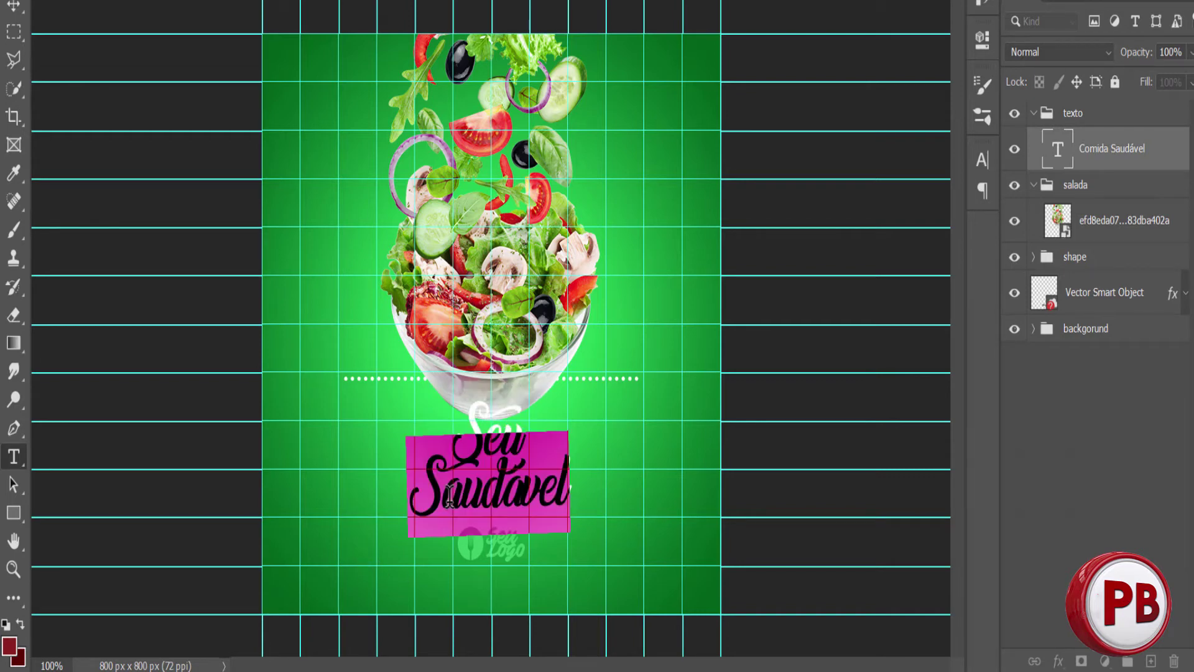
type("Seu")
key("Return")
type("te")
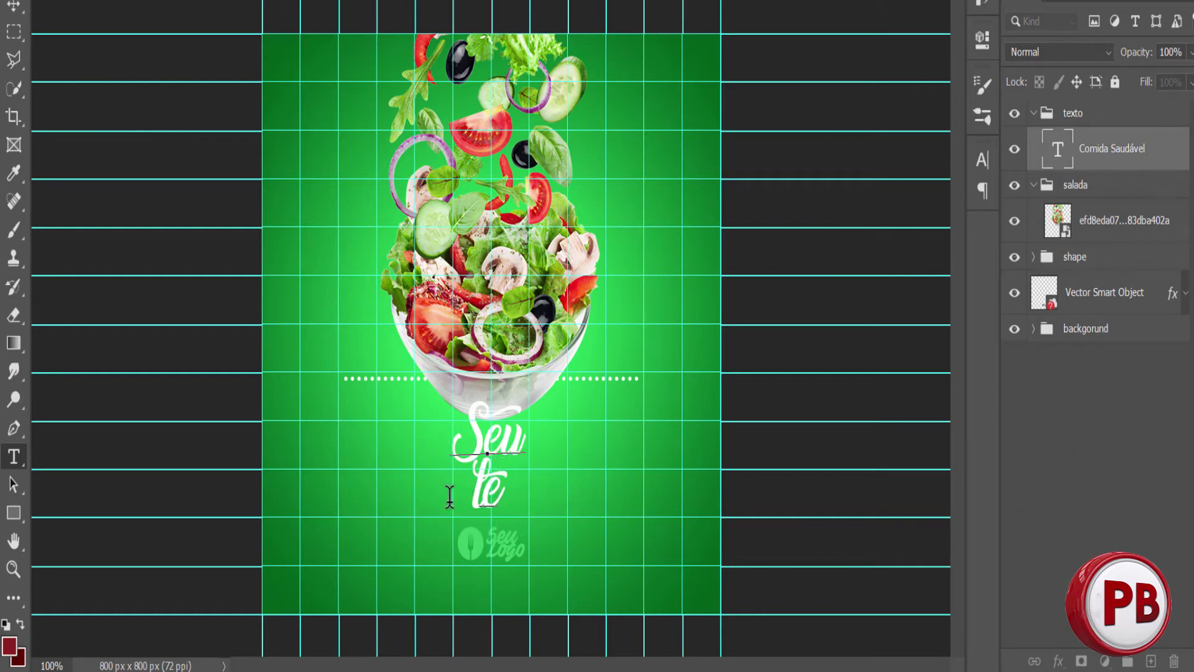
type("xto")
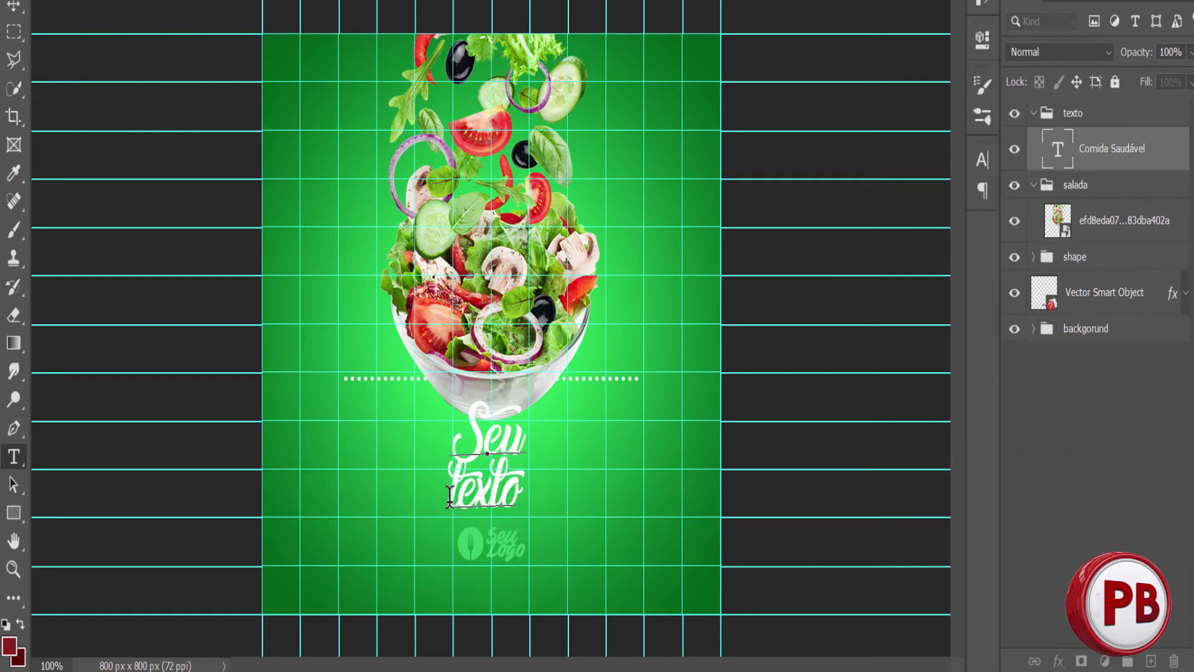
type(" aui")
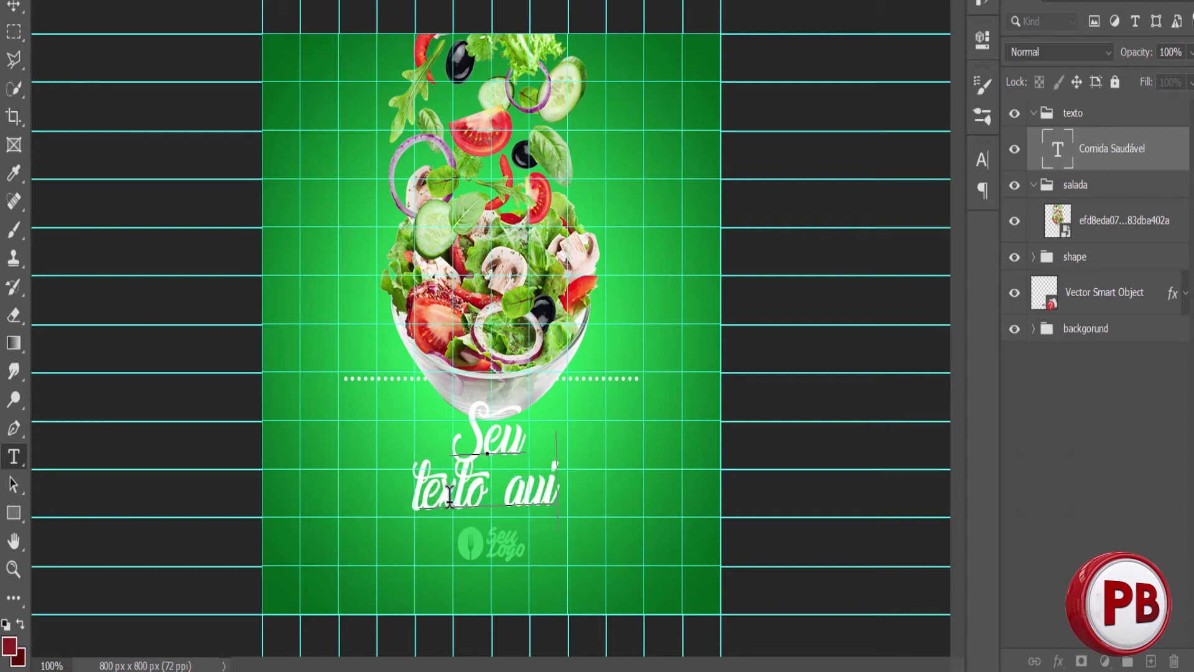
key("BackSpace")
key("BackSpace")
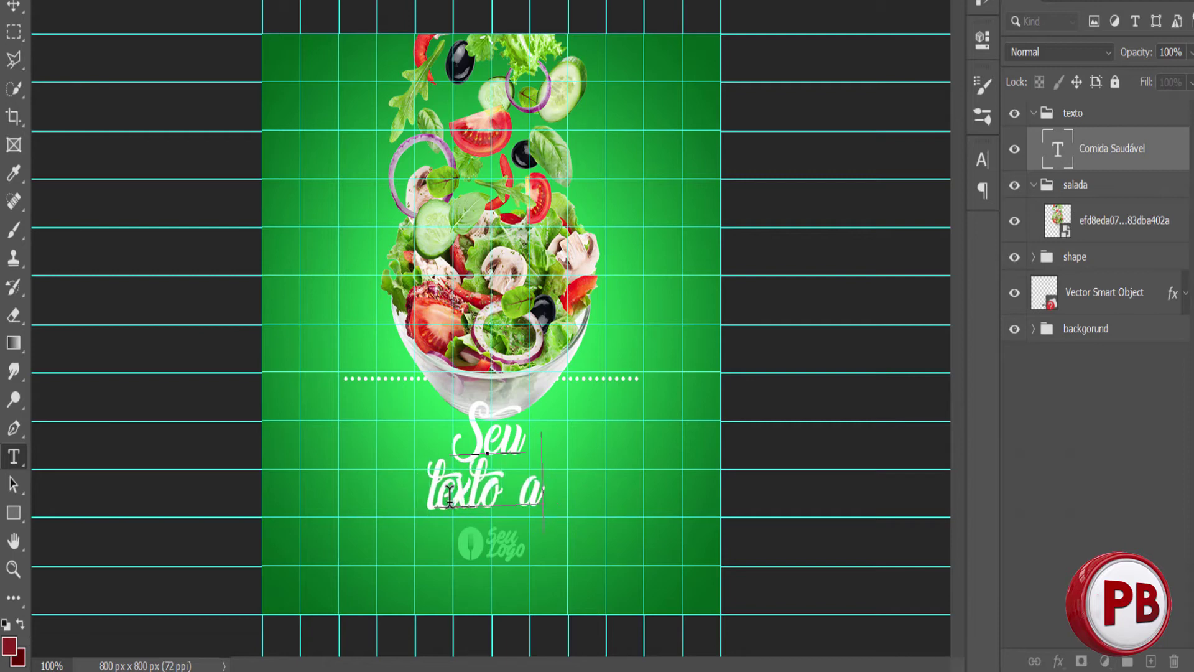
type("qui")
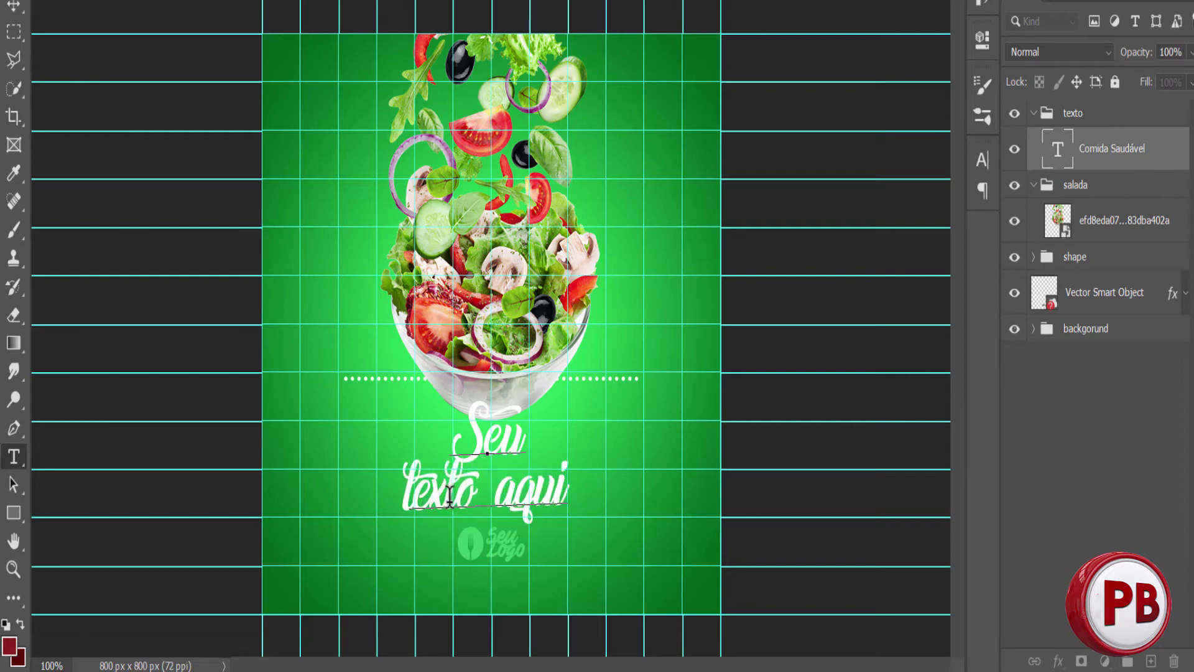
left_click(13, 5)
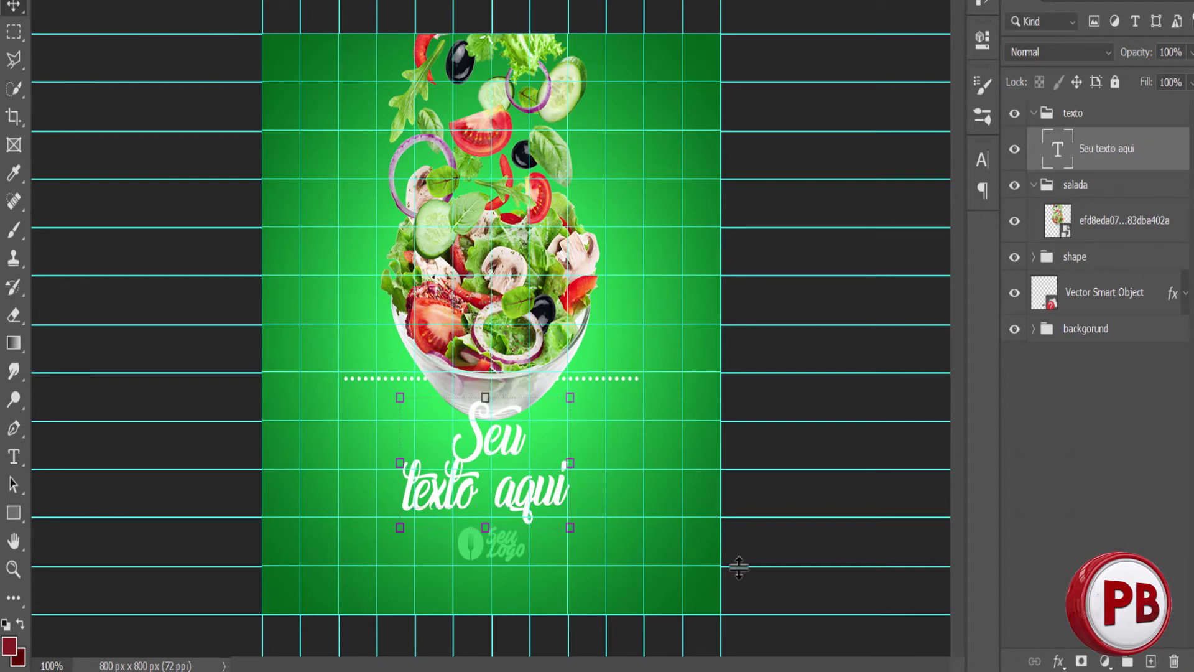
left_click_drag(573, 390, 619, 341)
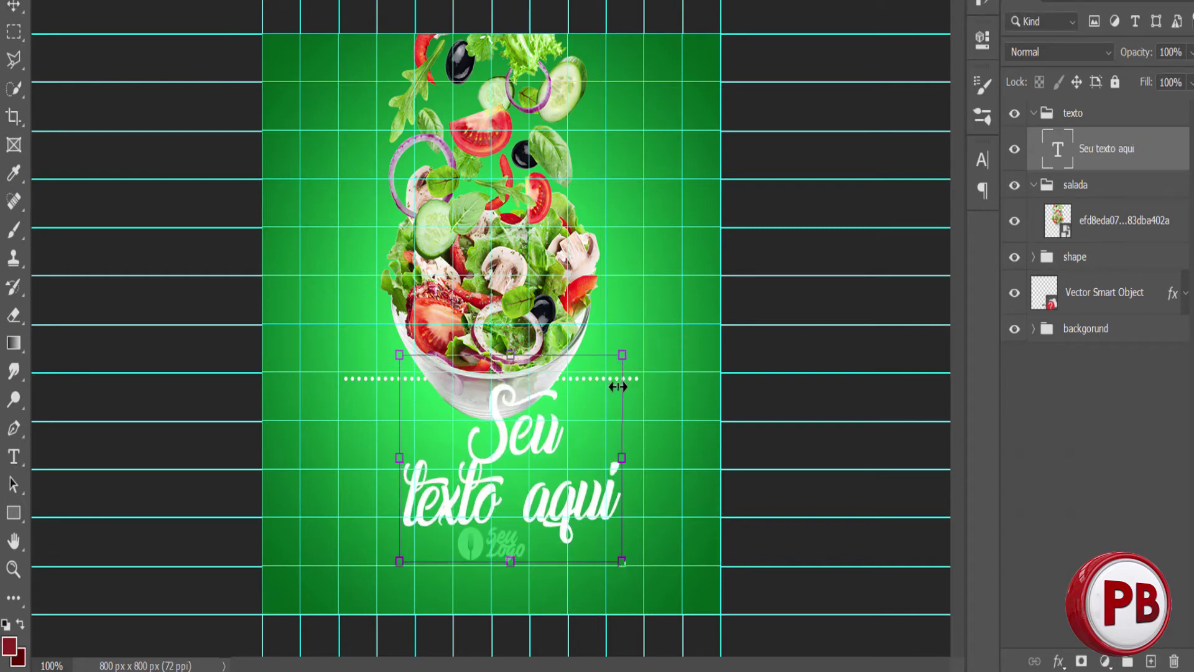
mouse_move(575, 436)
left_mouse_down()
mouse_move(573, 416)
mouse_move(553, 405)
left_mouse_up()
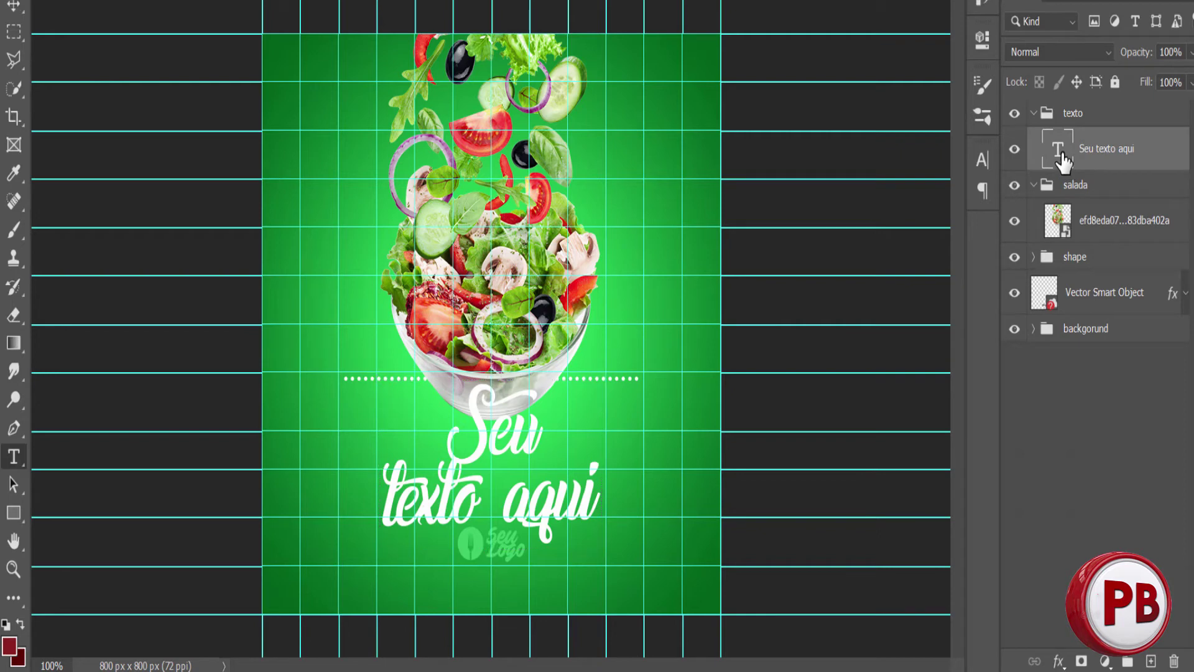
Recolour the 'Seu texto aqui' headline dark purple, #450b93, in the Color Picker
double_click(1057, 150)
left_click(1045, 245)
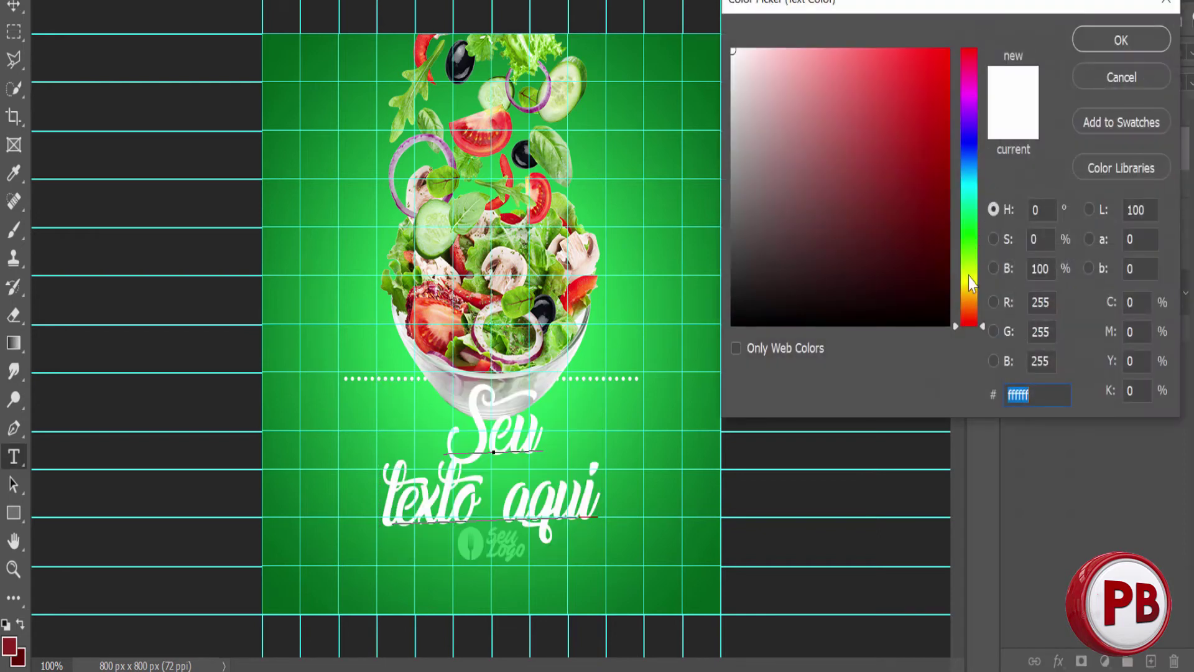
left_click(968, 293)
left_click_drag(946, 61, 954, 35)
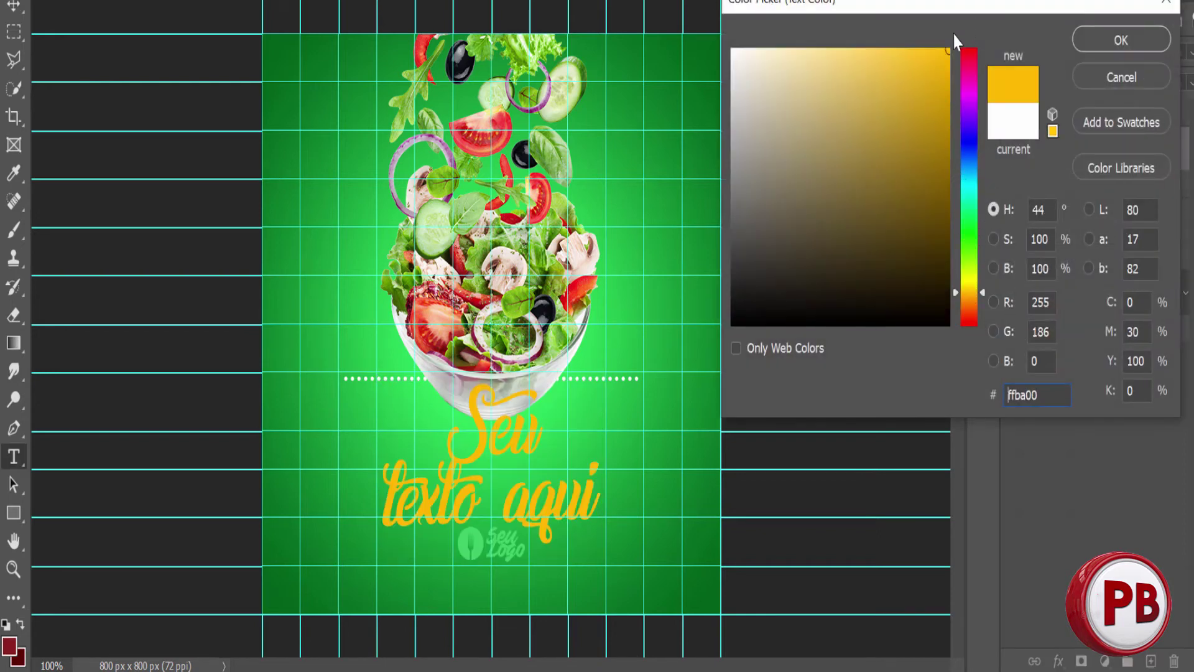
left_click_drag(981, 290, 971, 185)
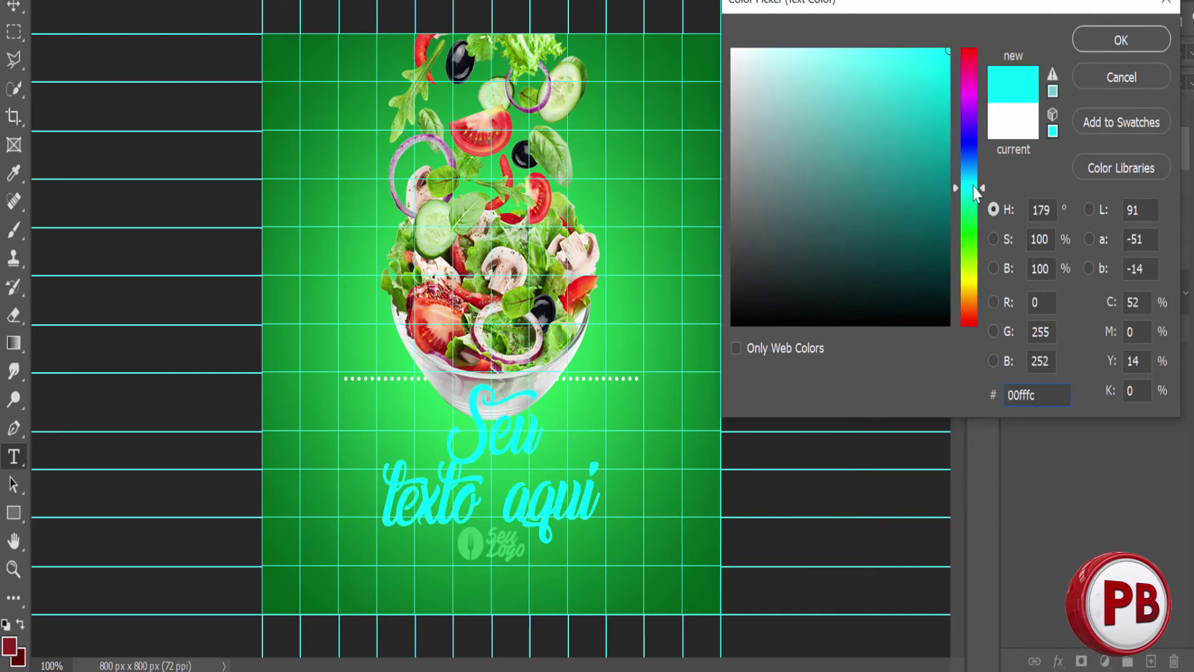
left_click(969, 123)
left_click_drag(853, 262, 755, 324)
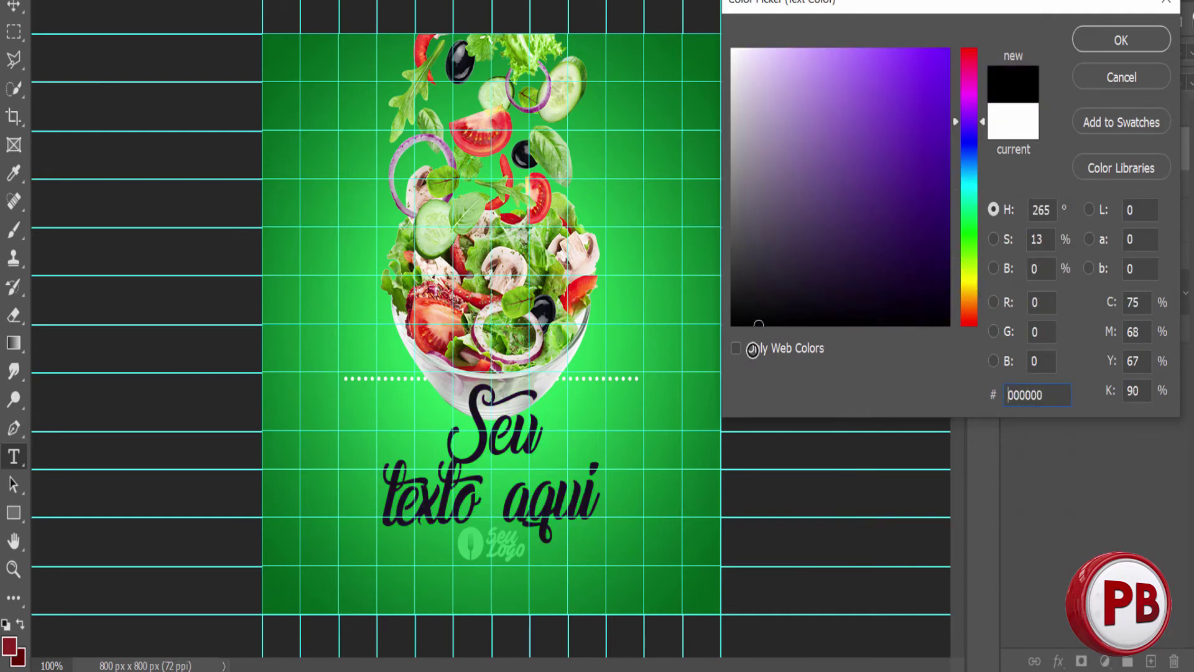
left_click(934, 165)
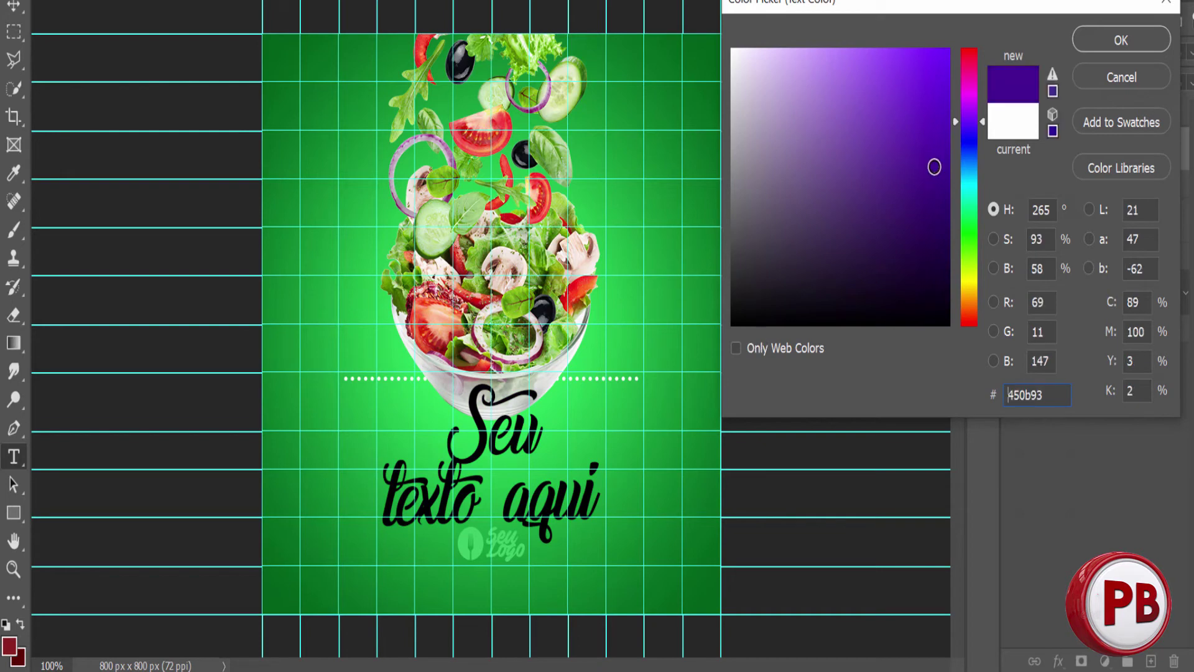
left_click(1120, 38)
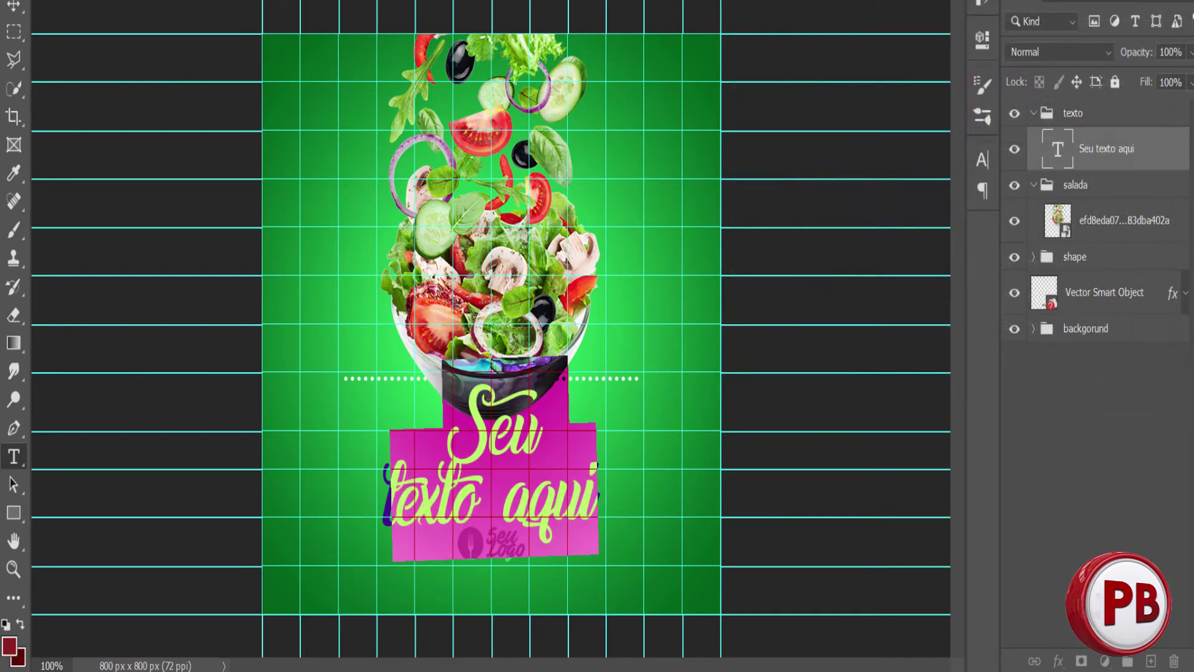
Commit the text colour and open the BPD_RS_ALIMENTACAO (69) template, updating its text layers
key("ctrl+Return")
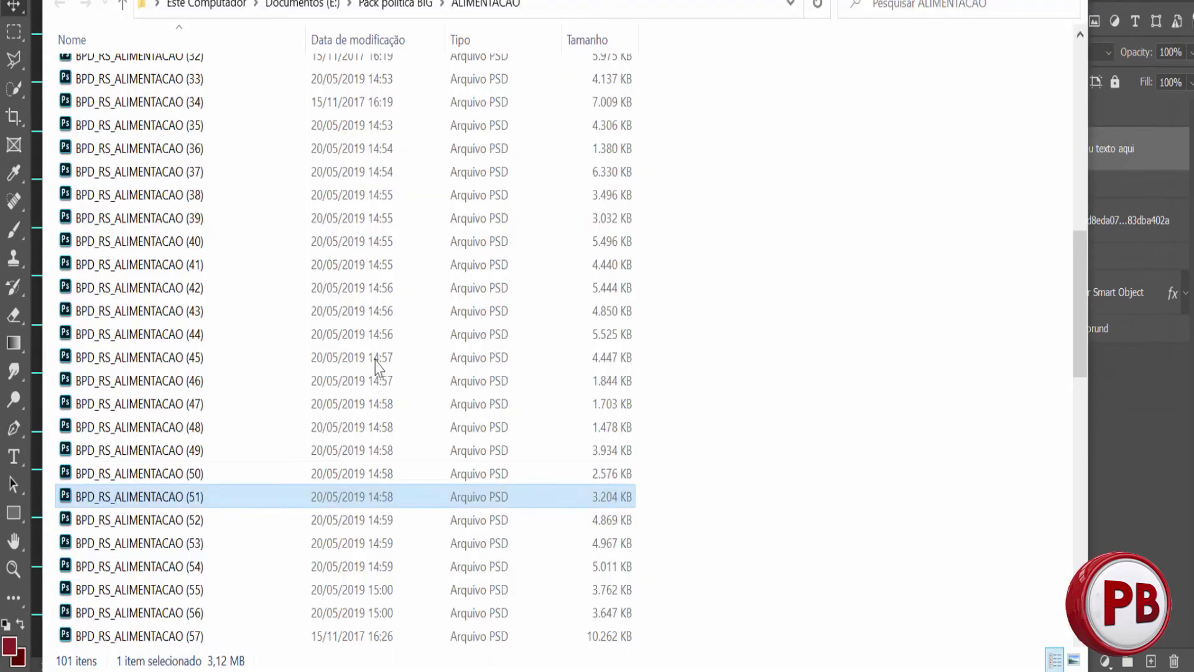
scroll(176, 499, "down", 3)
scroll(171, 515, "down", 3)
double_click(173, 505)
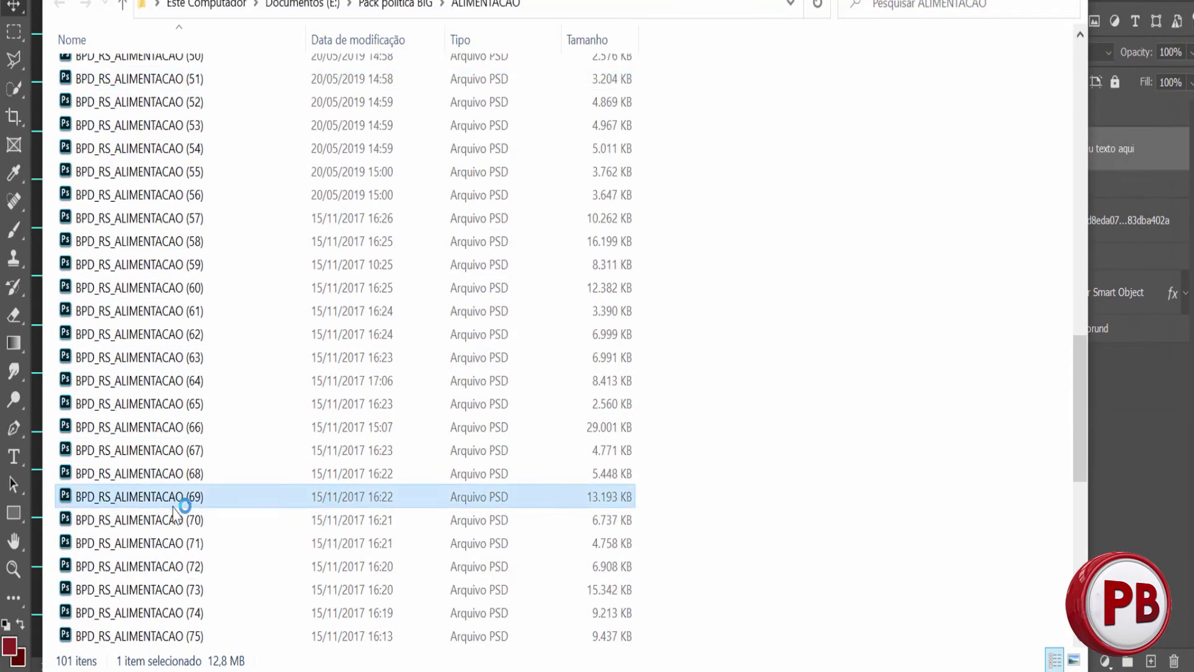
left_click(707, 240)
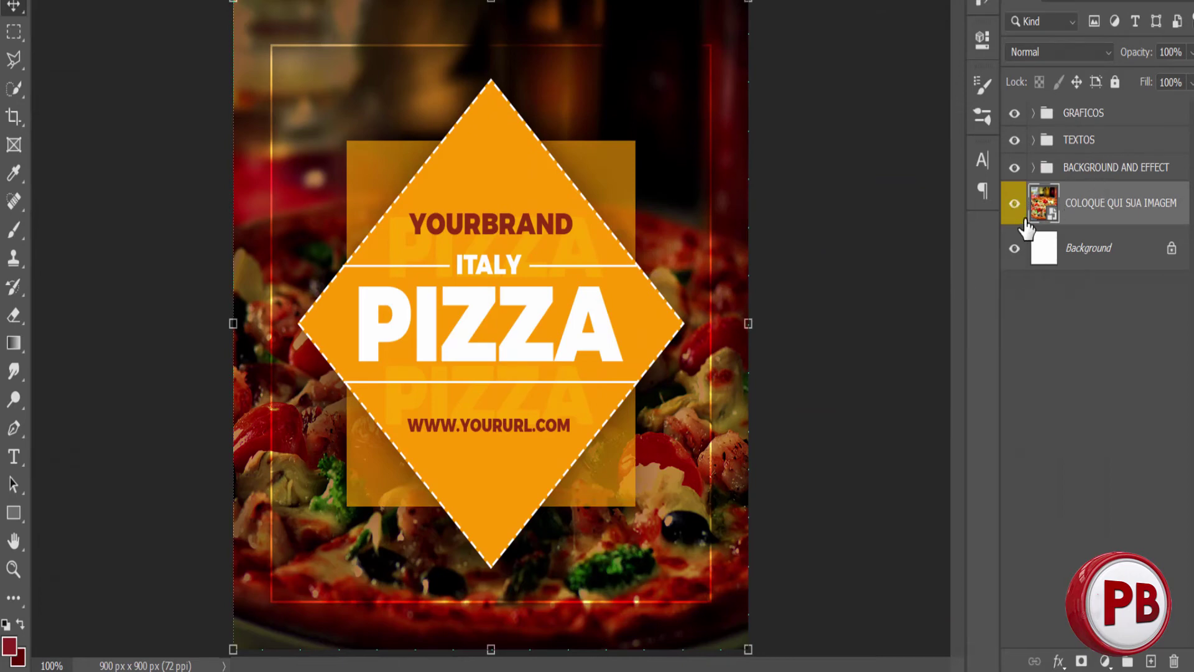
Inspect the pizza photo smart object, then close it without saving
double_click(1044, 209)
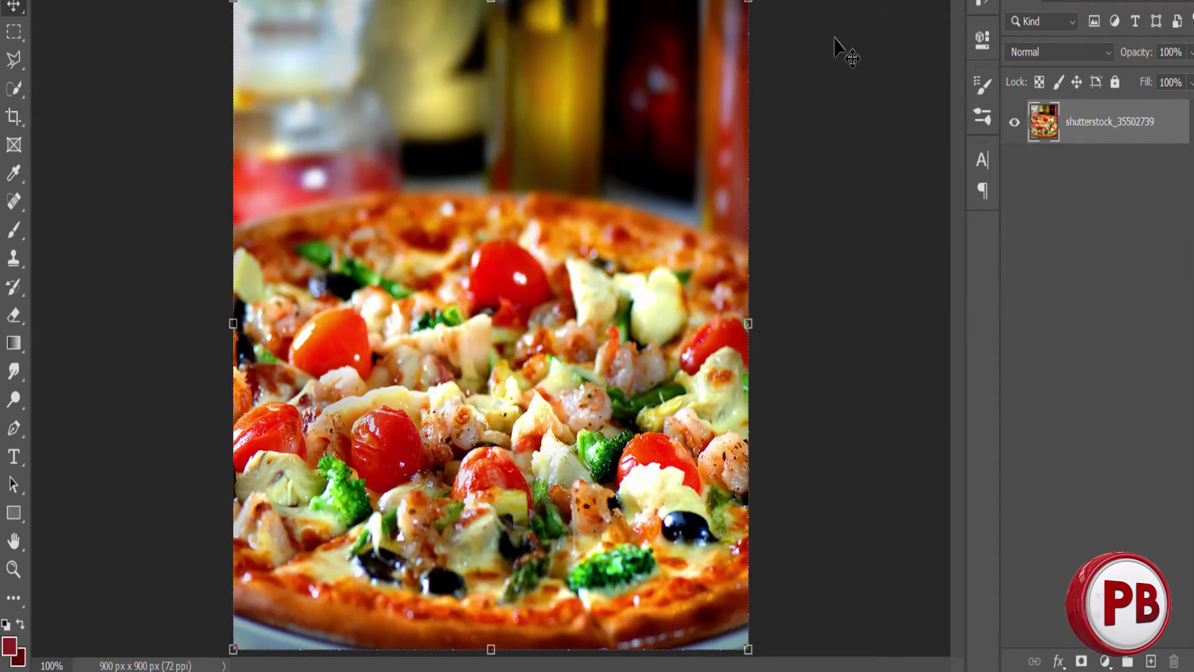
left_click_drag(507, 199, 680, 199)
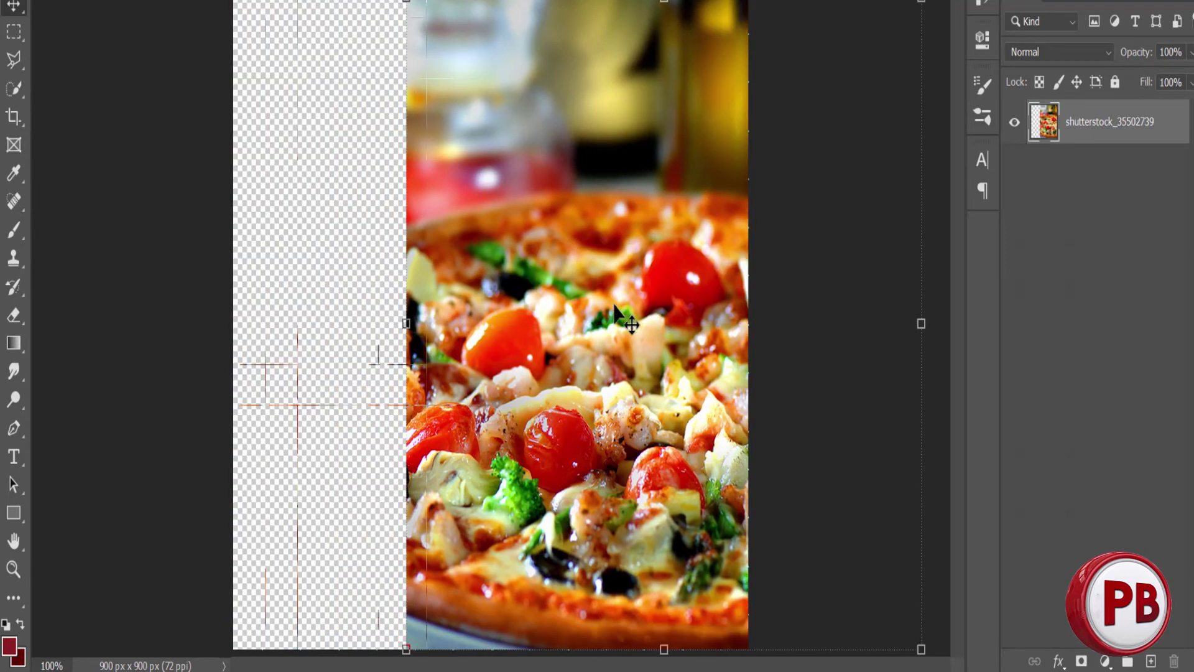
key("ctrl+w")
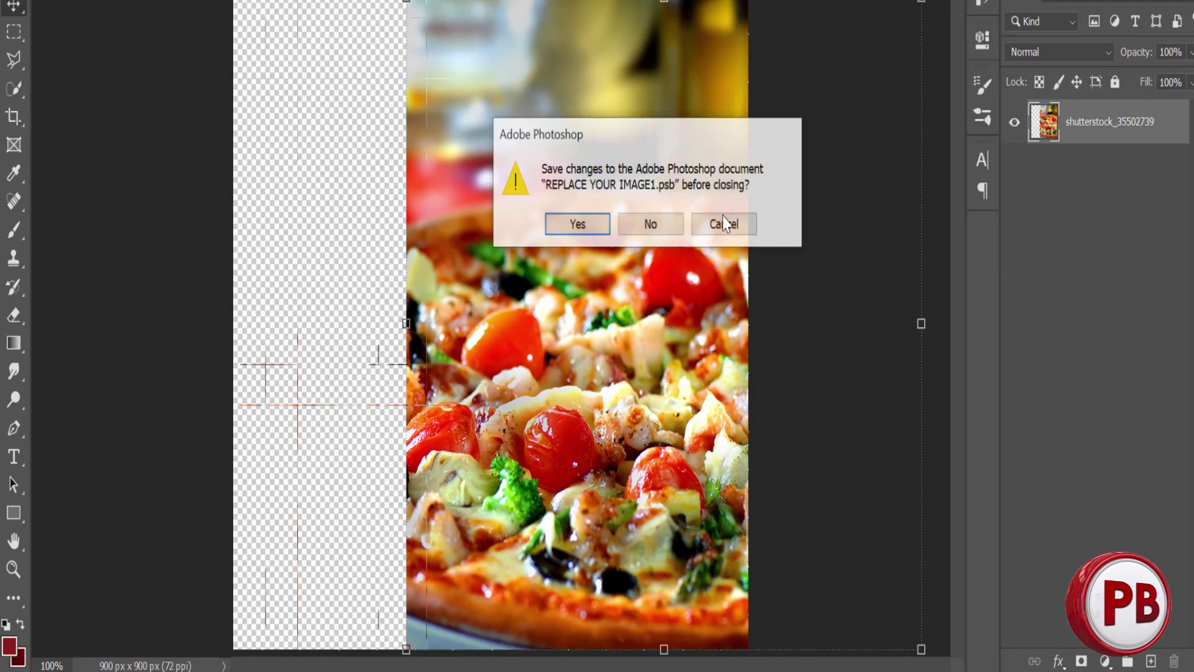
left_click(644, 233)
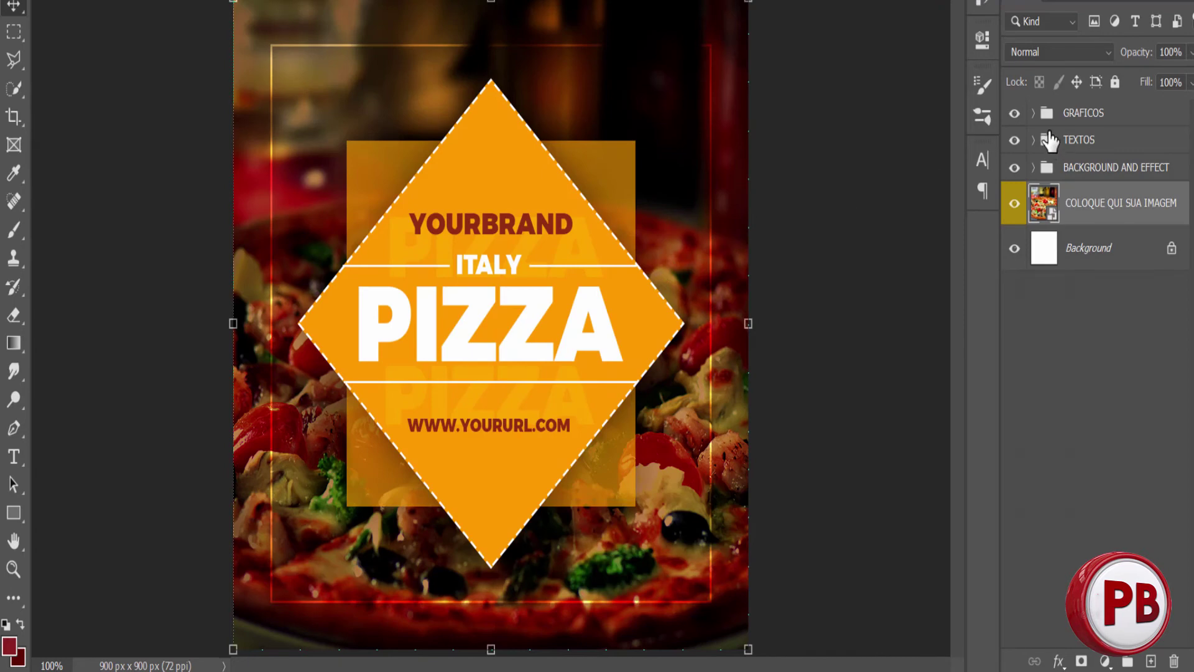
Toggle the GRAFICOS and TEXTOS group visibility and expand the TEXTOS group
left_click(1014, 113)
left_click(1014, 139)
left_click(1030, 148)
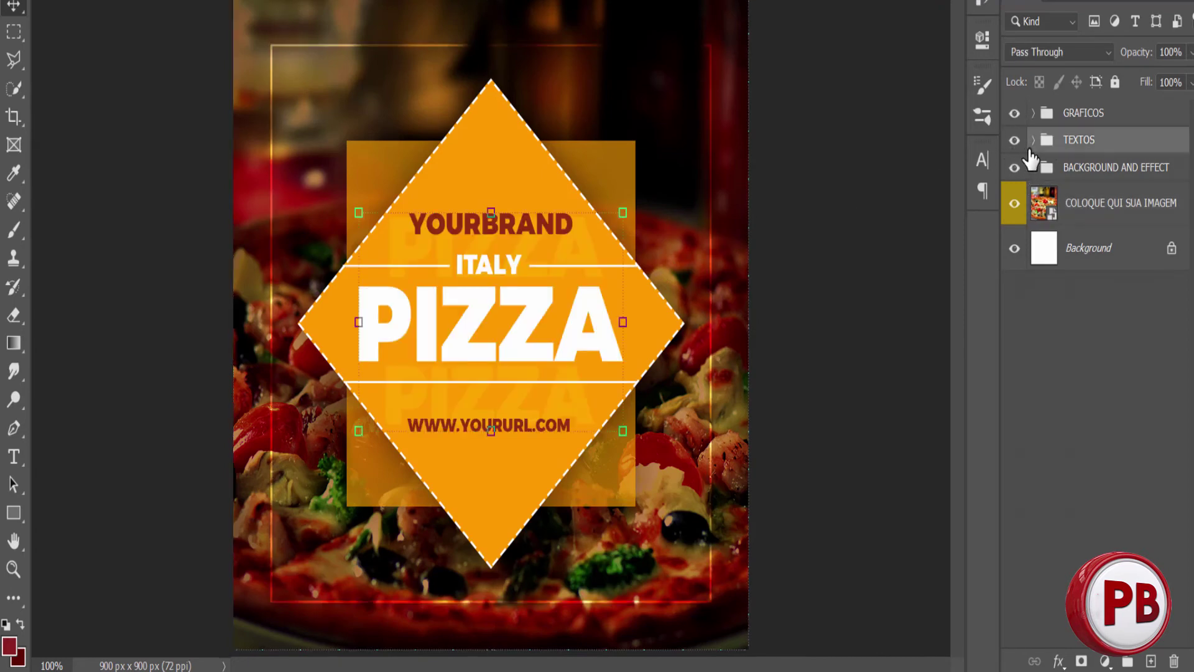
left_click(1033, 141)
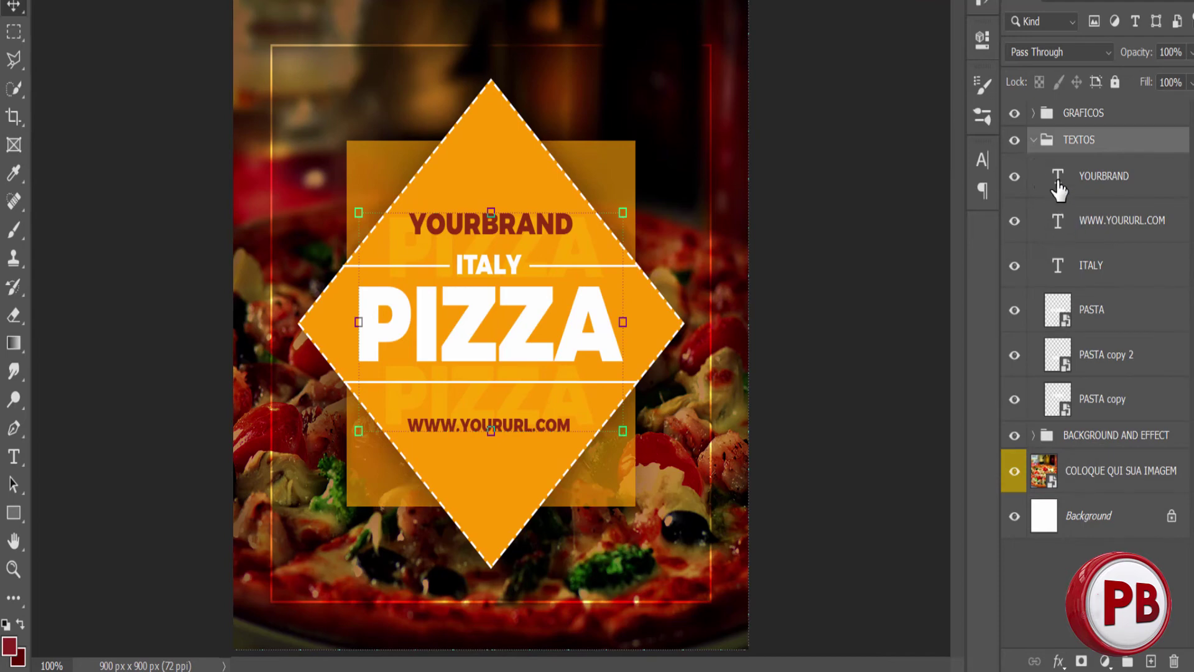
Open the PASTA smart object, select its PIZZA text, then close PASTA.psb without saving
double_click(1060, 319)
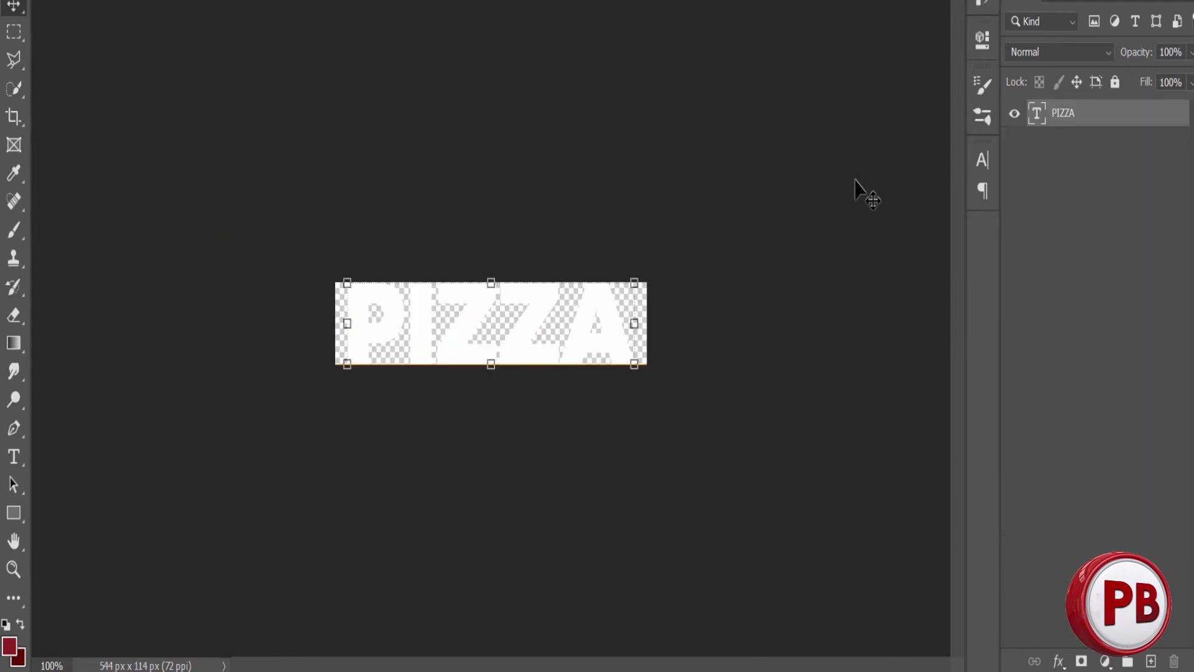
double_click(1037, 115)
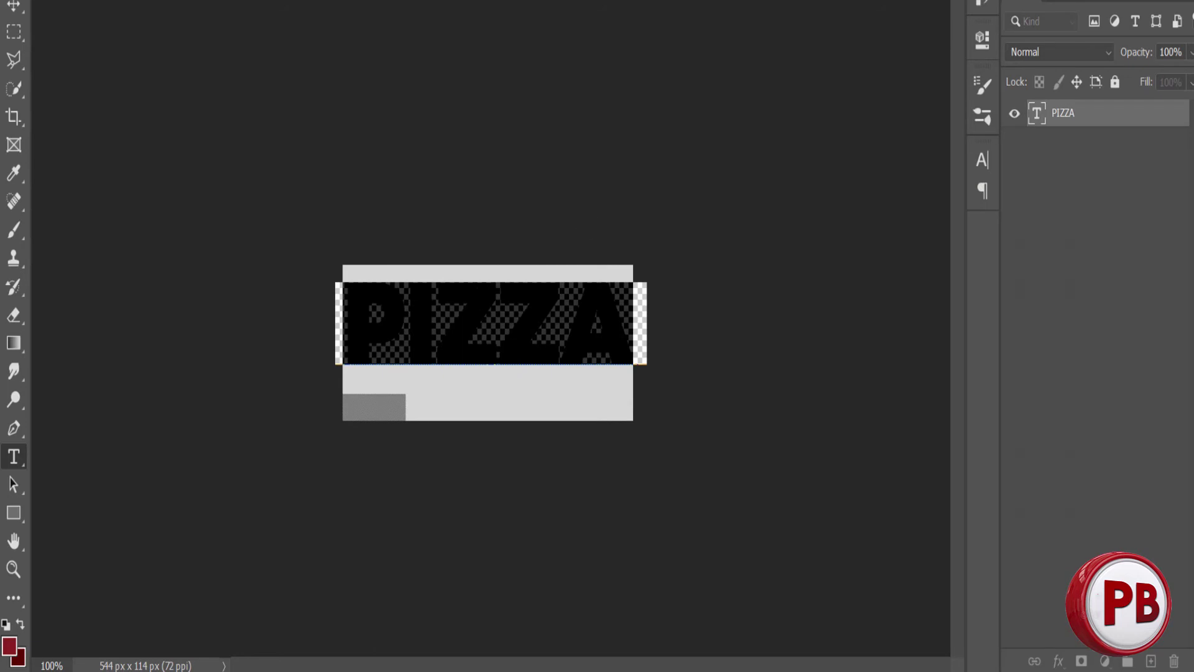
key("ctrl+Return")
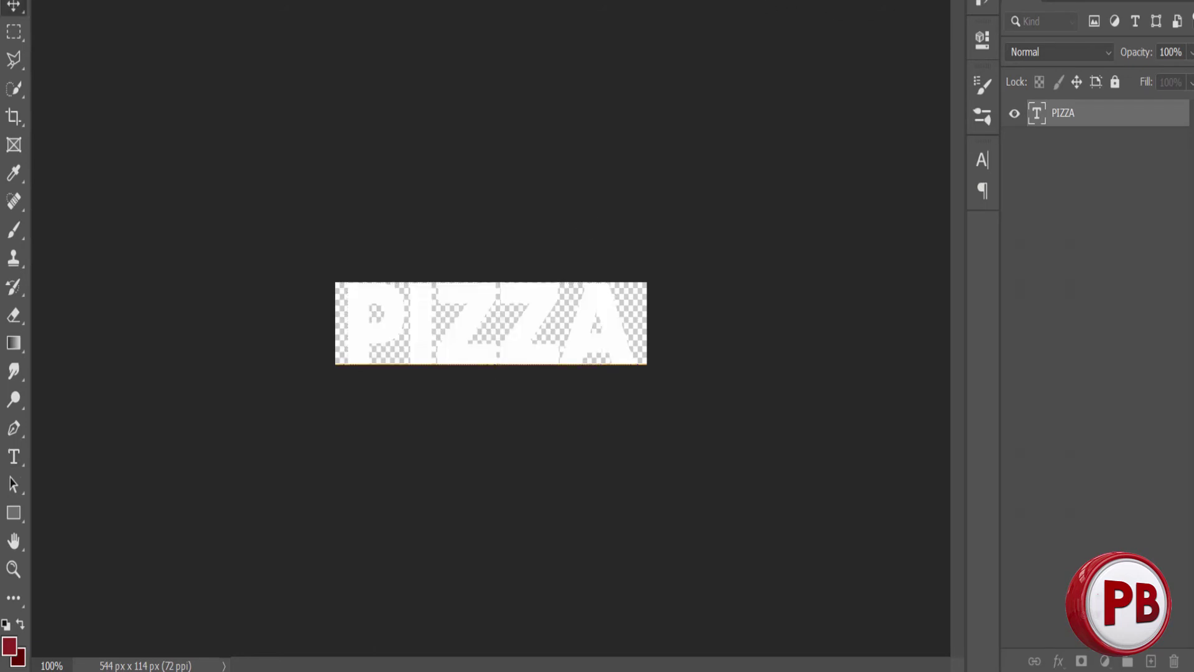
key("v")
key("ctrl+w")
left_click(654, 226)
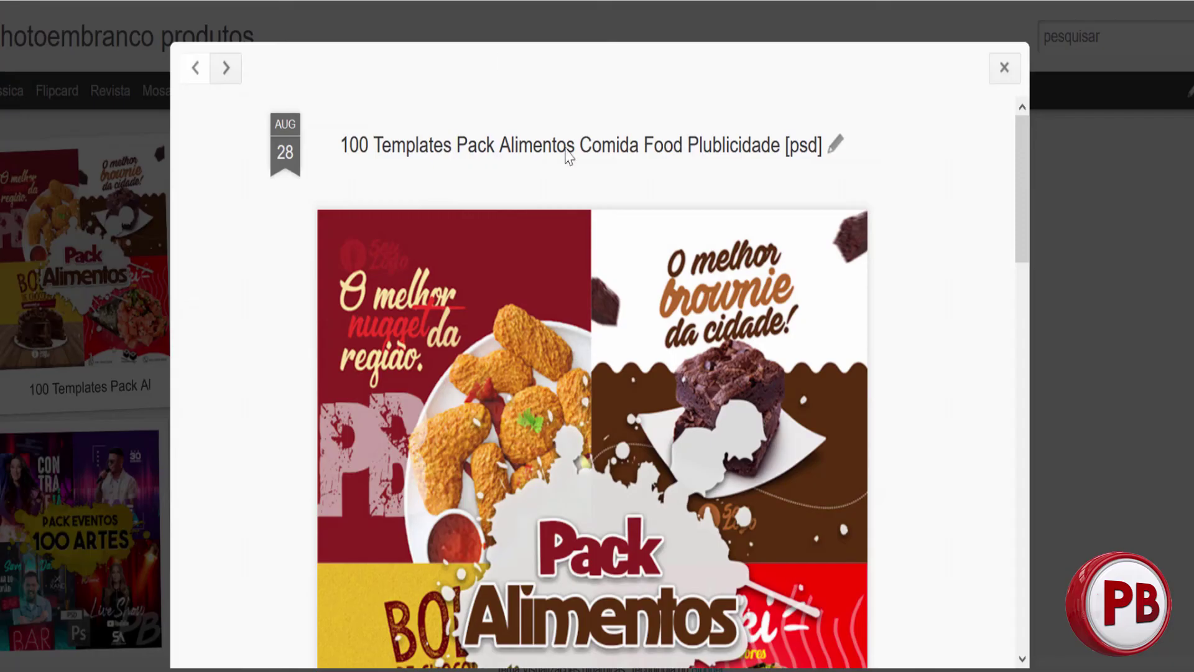
Scroll through the Pack Alimentos post and close it
scroll(533, 321, "down", 4)
scroll(533, 320, "down", 5)
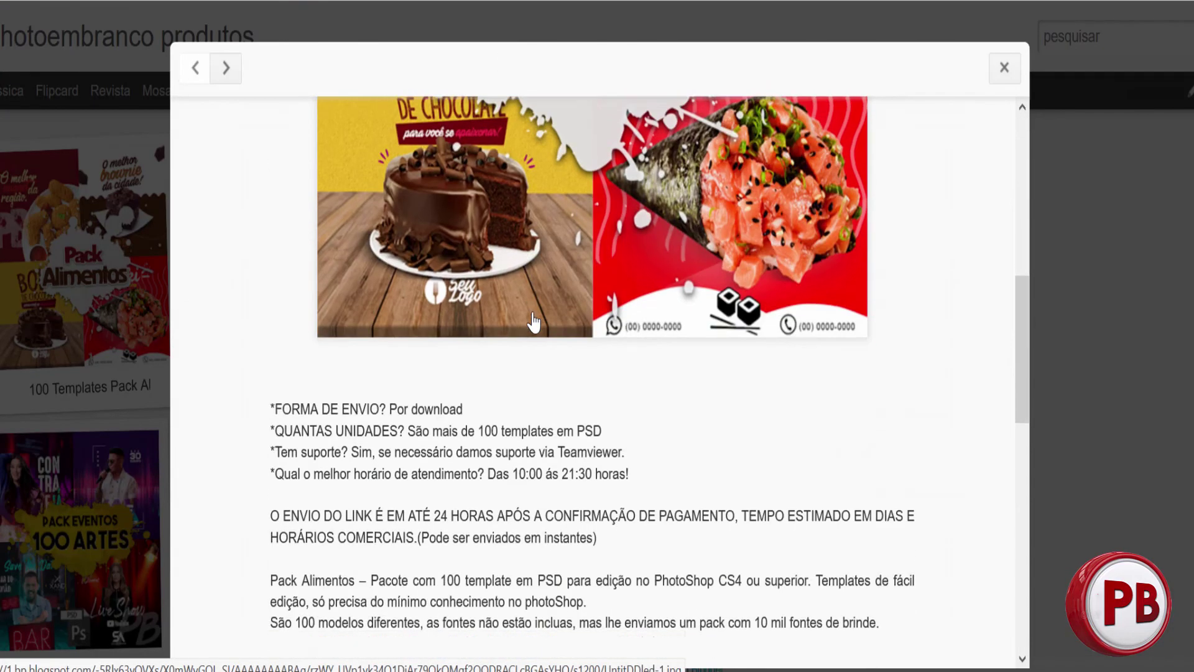
scroll(534, 320, "down", 4)
scroll(533, 320, "down", 5)
scroll(533, 320, "down", 3)
left_click(605, 280)
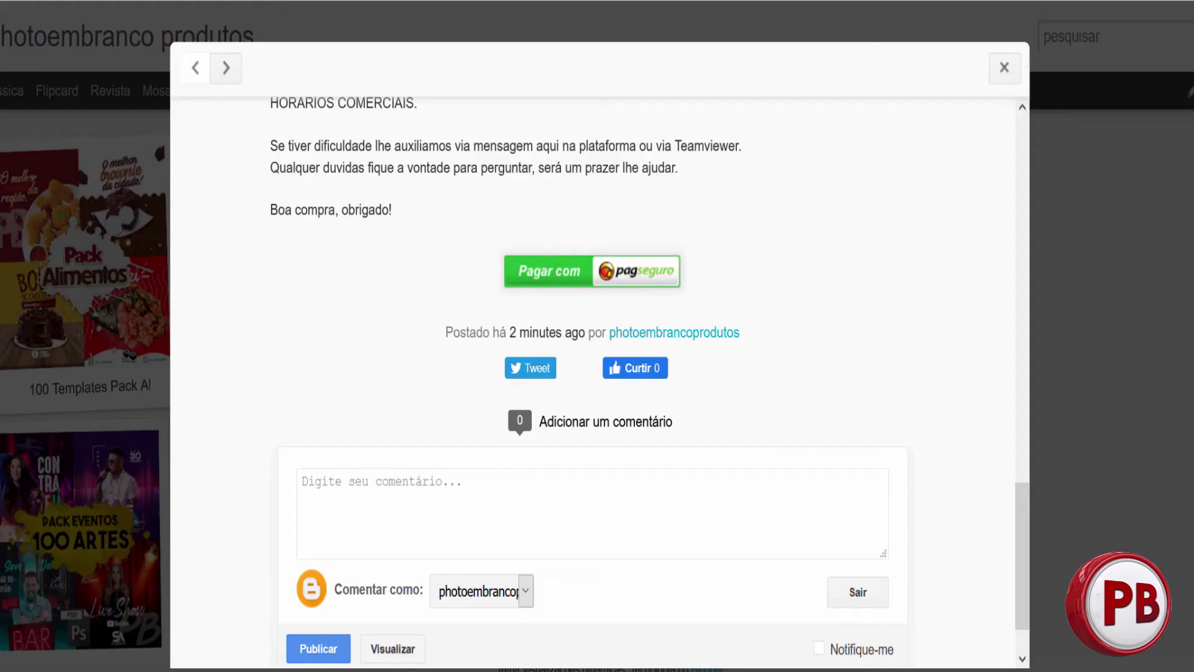
left_click(1005, 67)
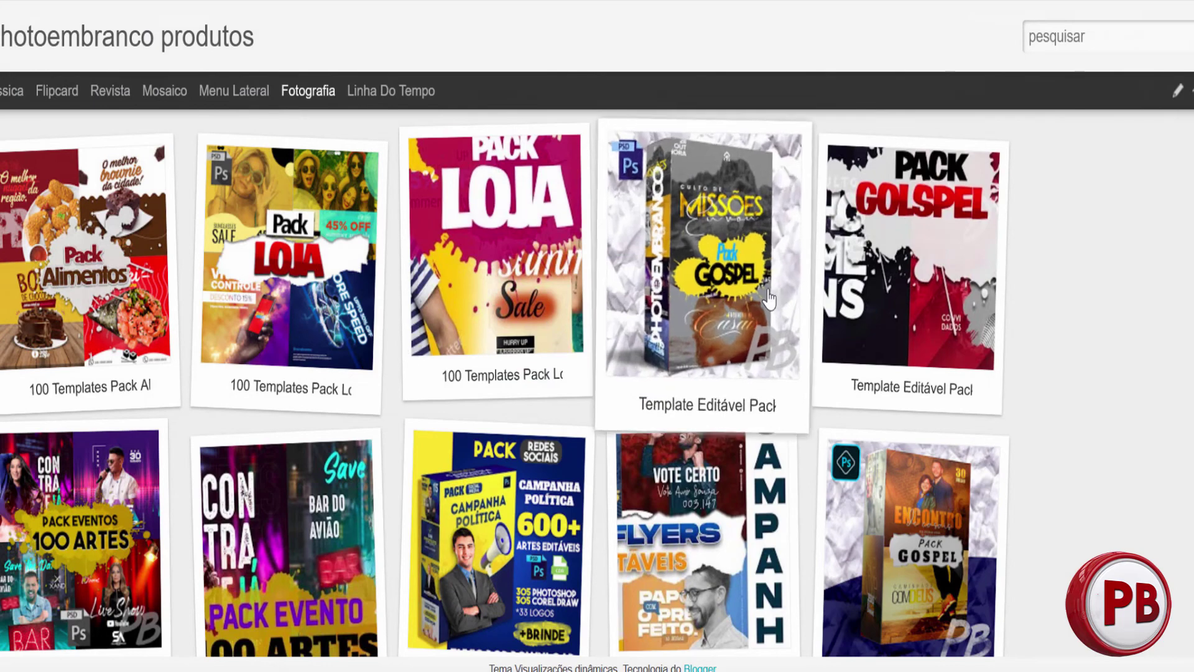
Open the 600 Templates Mega Pack Eleições post and highlight its title
scroll(478, 327, "down", 3)
left_click(477, 326)
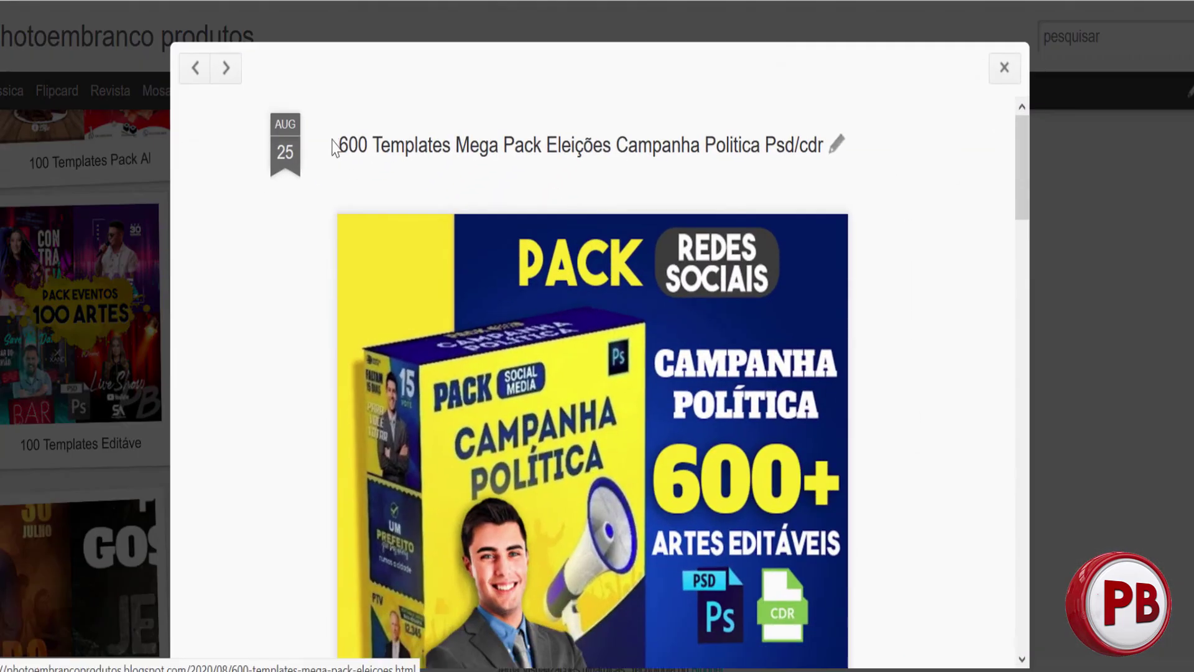
mouse_move(334, 148)
left_mouse_down()
mouse_move(406, 160)
mouse_move(371, 170)
mouse_move(456, 168)
left_mouse_up()
left_click(398, 173)
mouse_move(339, 148)
left_mouse_down()
mouse_move(496, 166)
mouse_move(752, 165)
mouse_move(659, 178)
mouse_move(653, 168)
left_mouse_up()
Scroll down the post to the Pagar com PagSeguro button
scroll(590, 316, "down", 5)
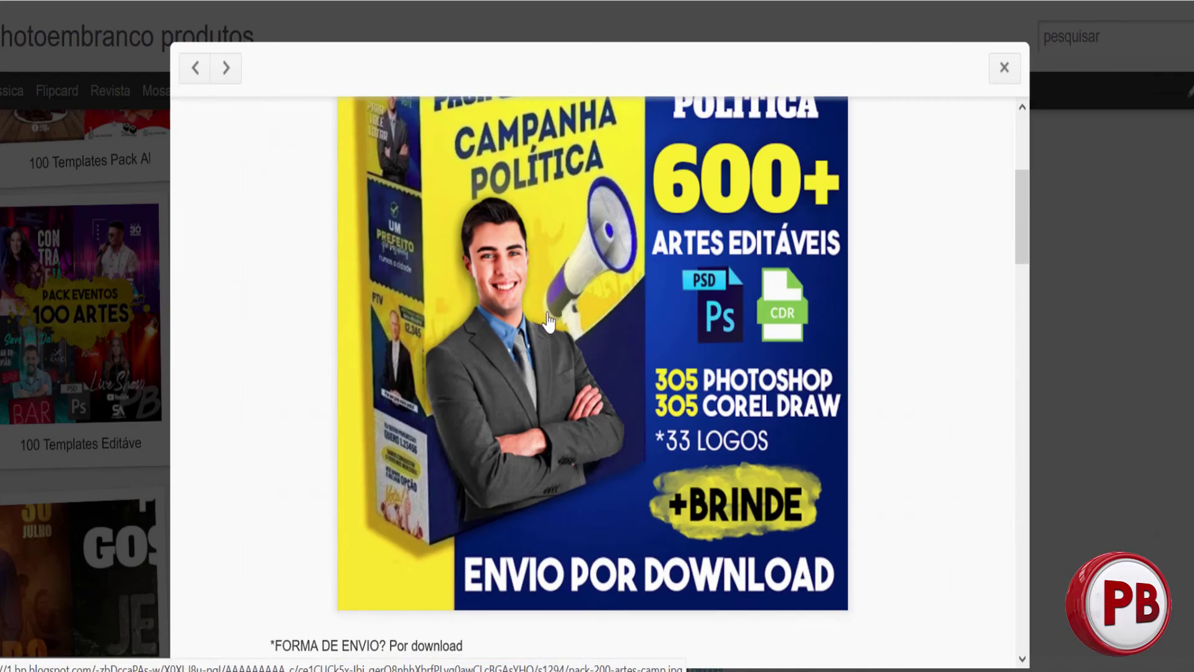
scroll(662, 358, "down", 5)
scroll(502, 366, "down", 5)
scroll(714, 394, "down", 4)
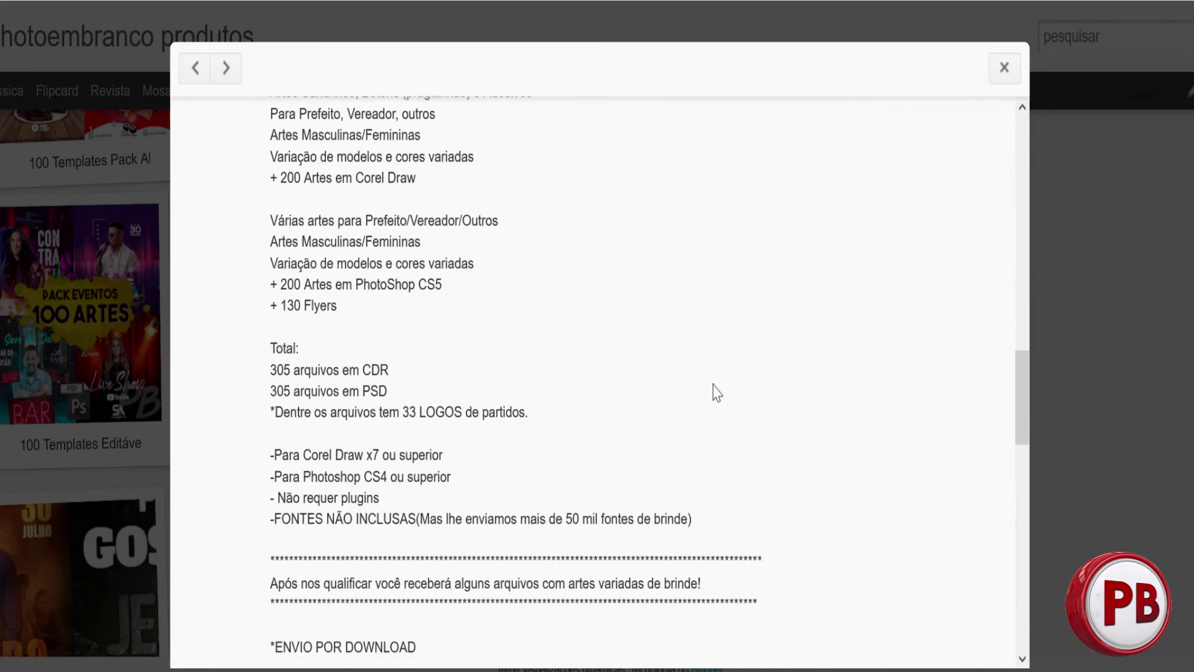
scroll(657, 428, "down", 5)
scroll(655, 428, "down", 5)
scroll(578, 426, "down", 5)
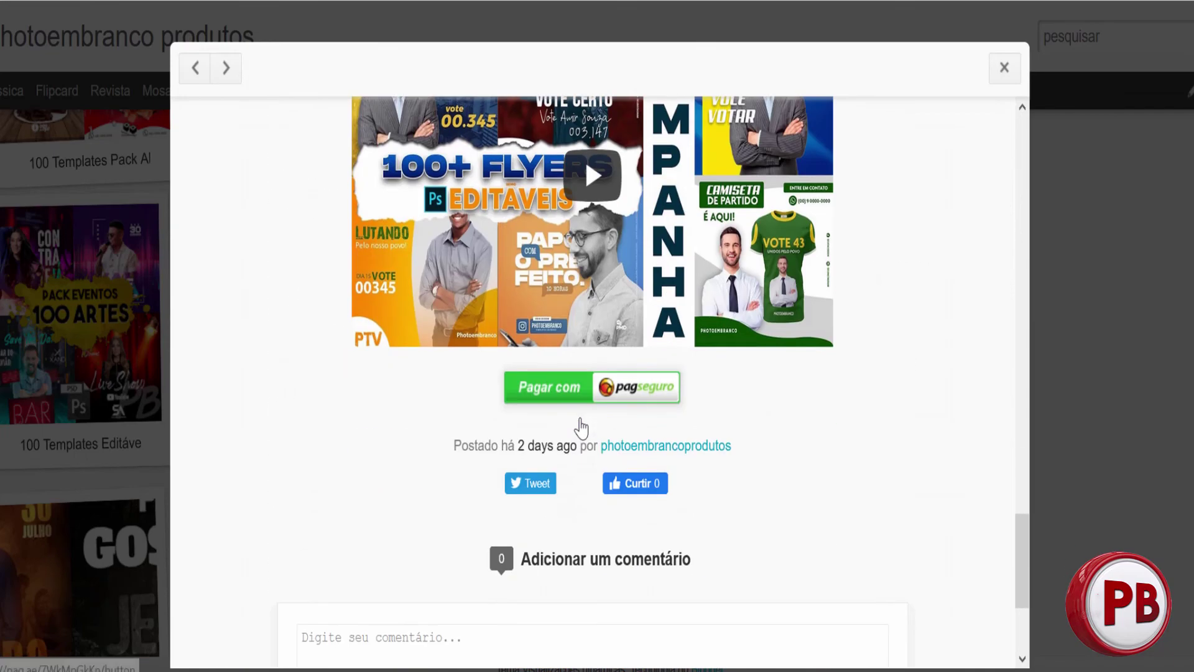
scroll(610, 323, "down", 2)
Check the R$ 14,00 PagSeguro total, then close the post and open Pack Alimentos
left_click(584, 293)
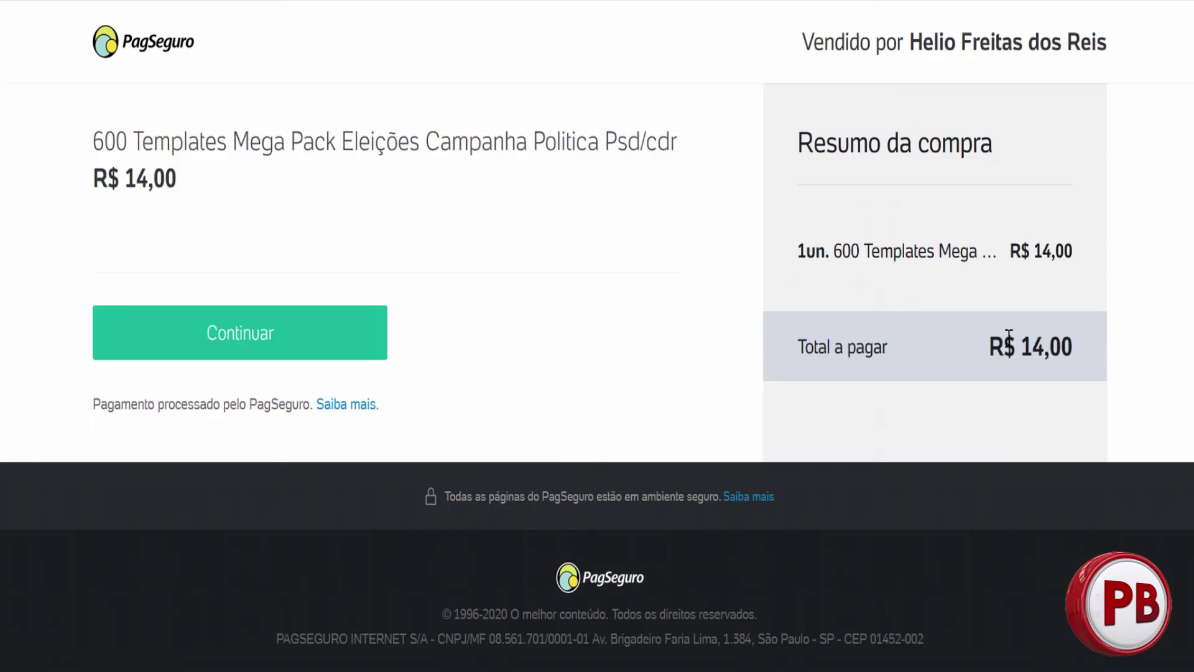
left_click_drag(1064, 352, 942, 360)
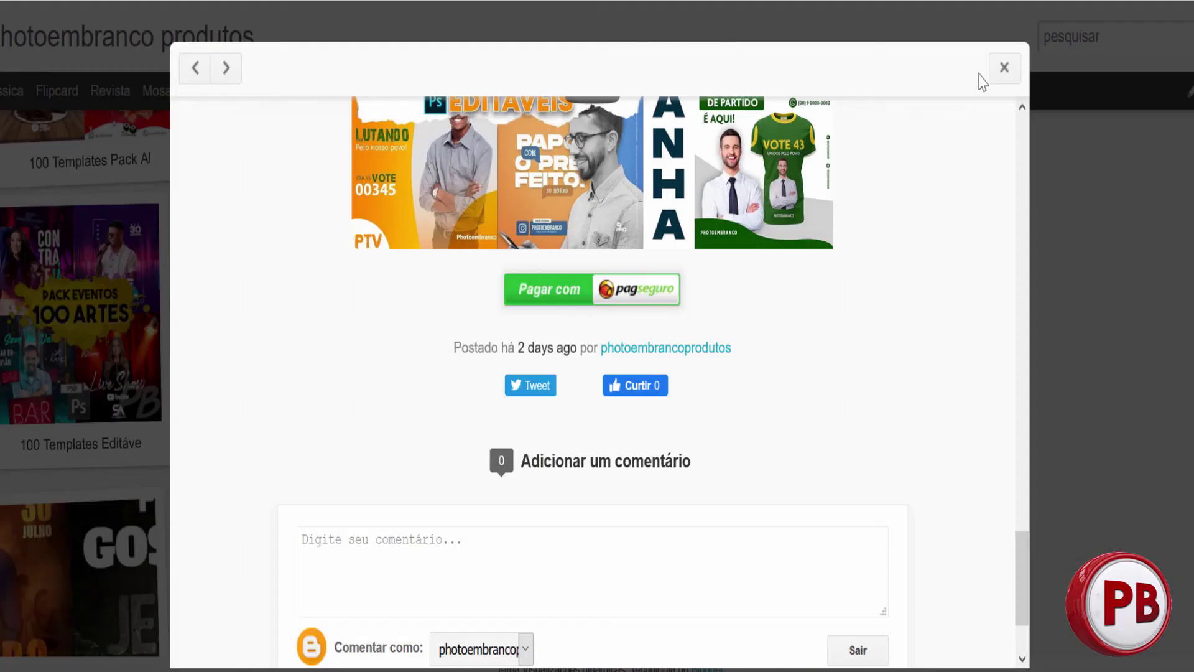
left_click(1002, 68)
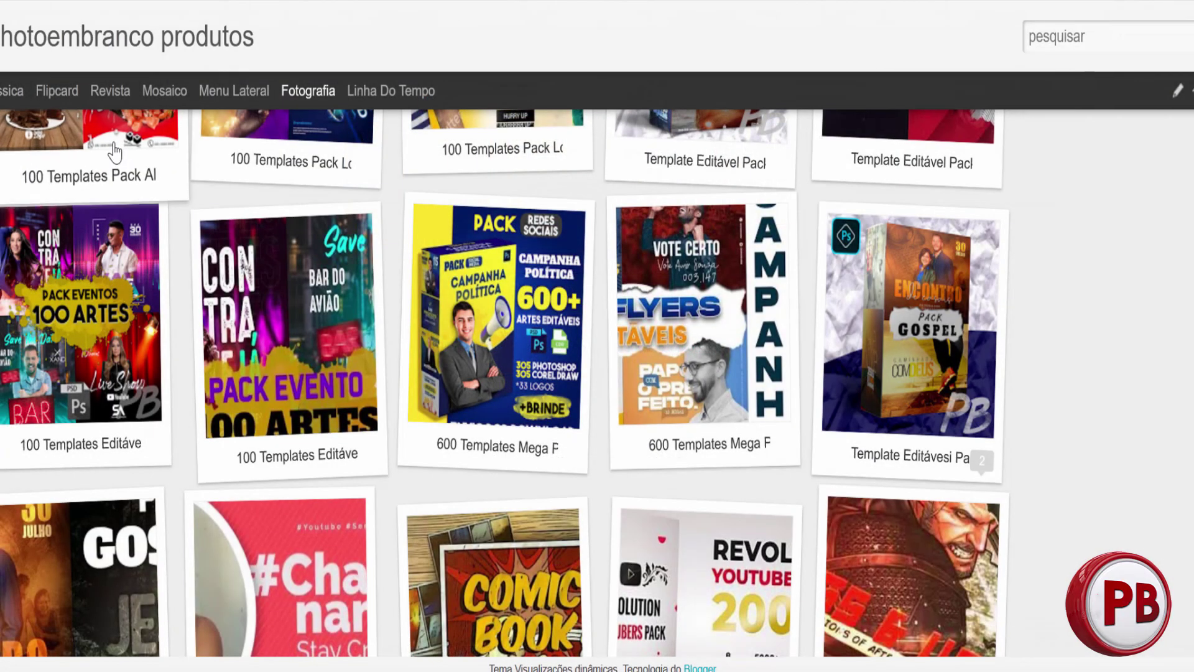
left_click(109, 175)
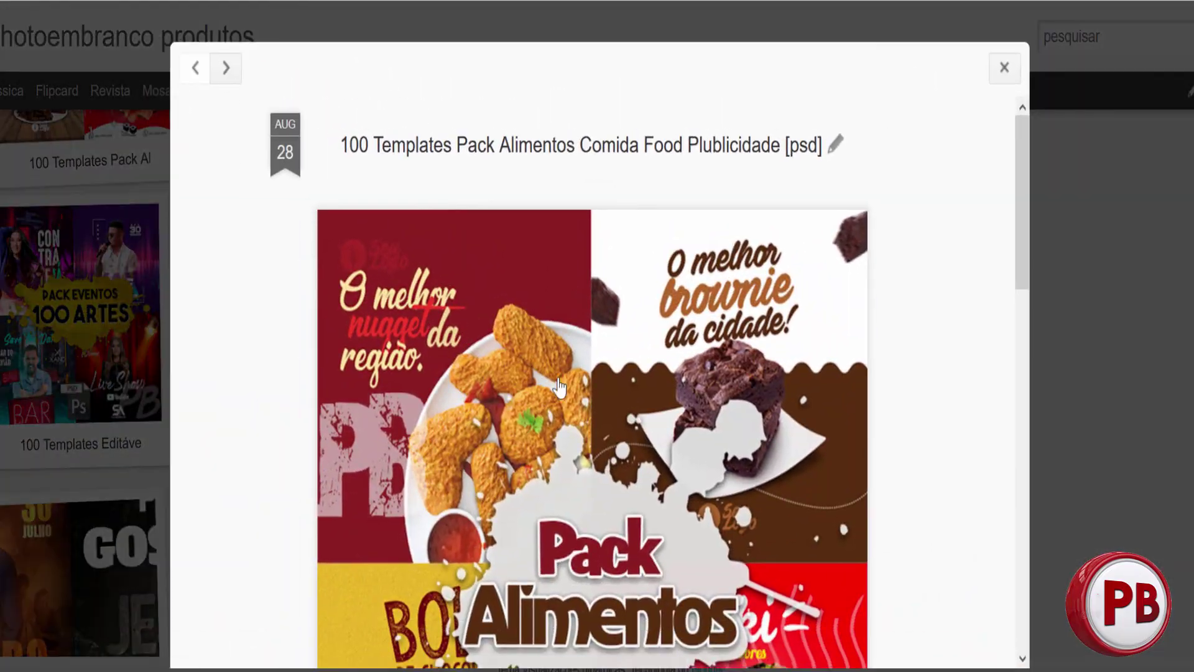
Browse the R$ 12,50 Mercado Livre listing's gallery to the pizza image, then go back
left_click(569, 392)
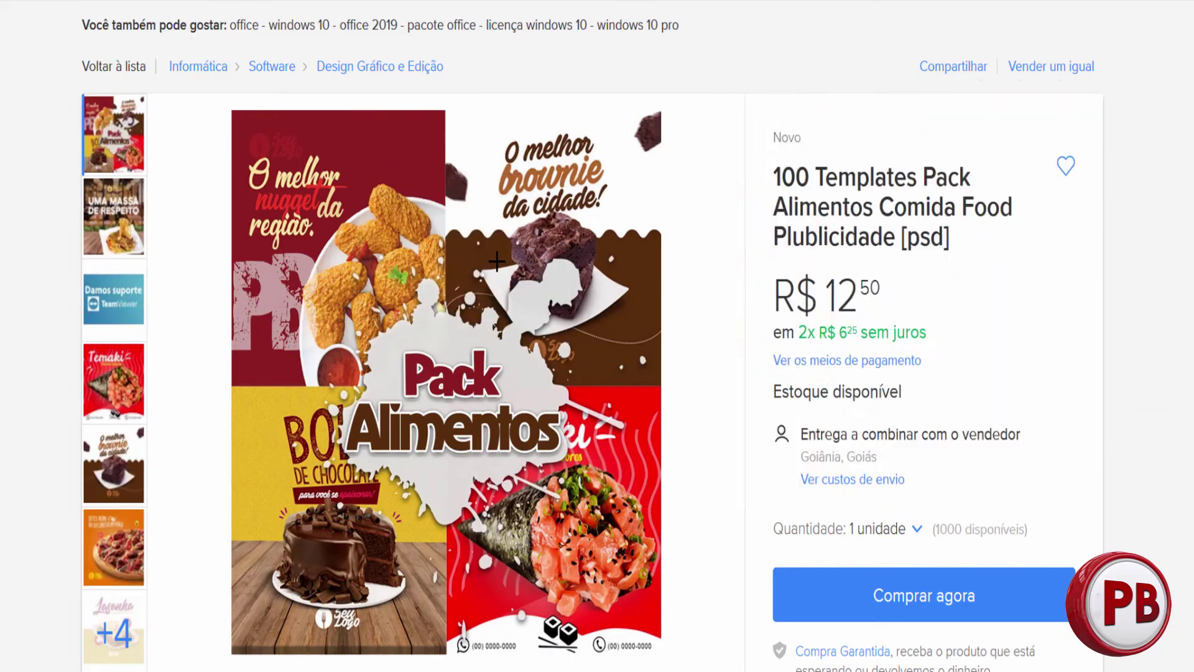
left_click(516, 203)
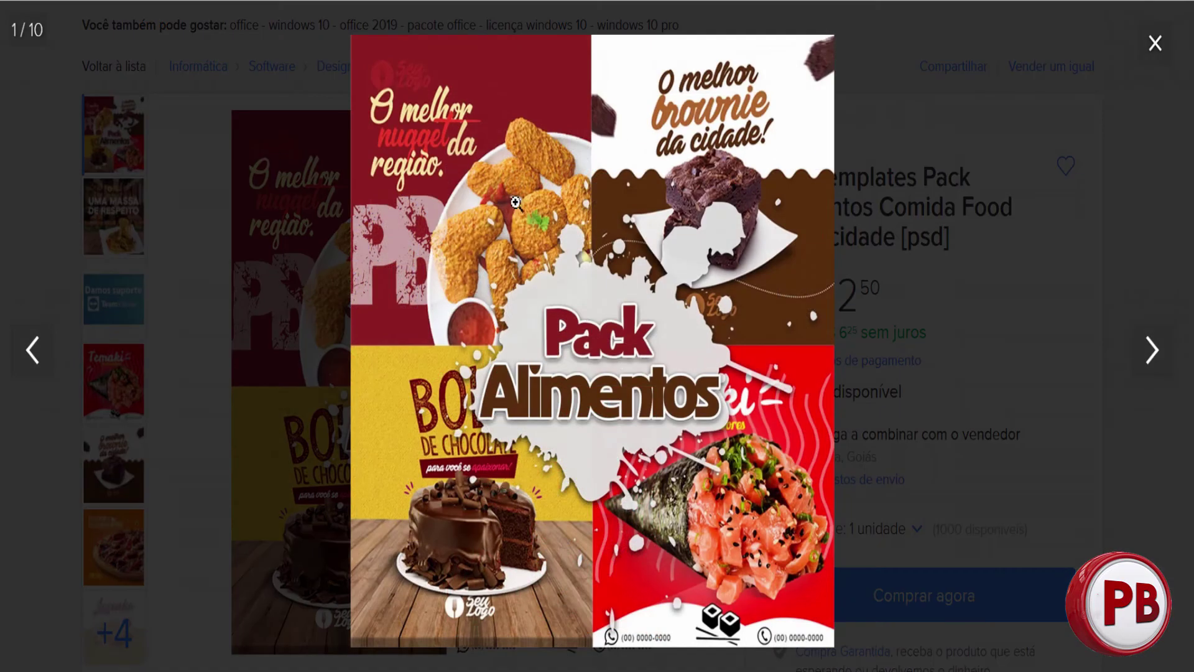
left_click(1152, 351)
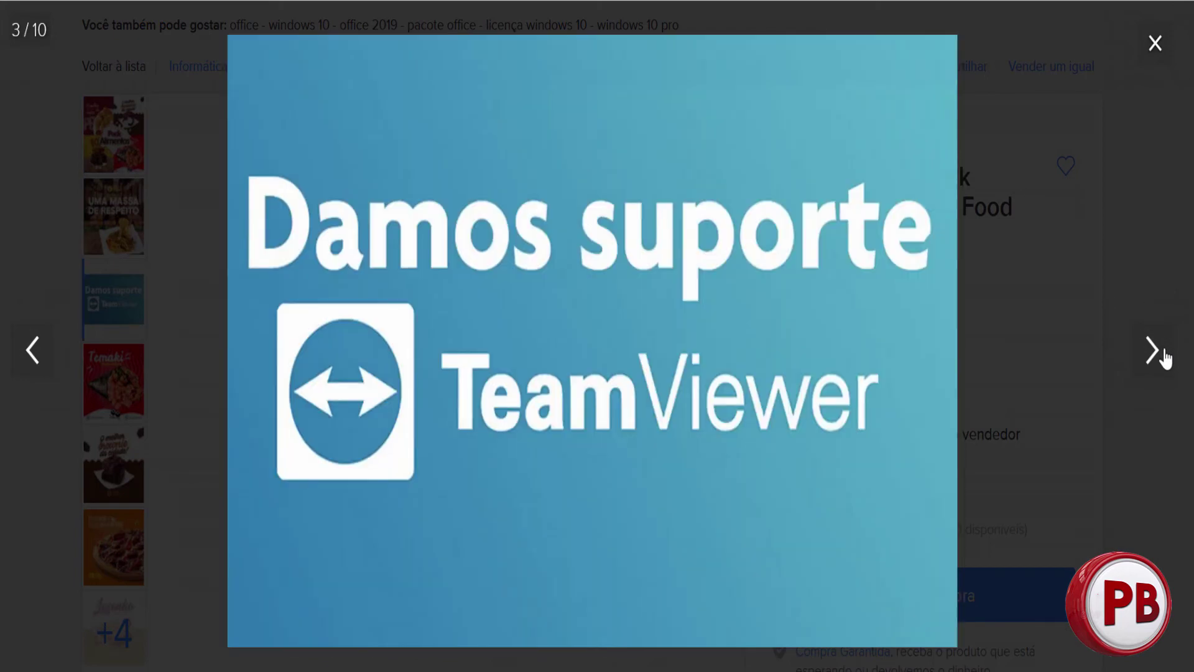
left_click(1152, 350)
left_click(1164, 355)
left_click(1163, 354)
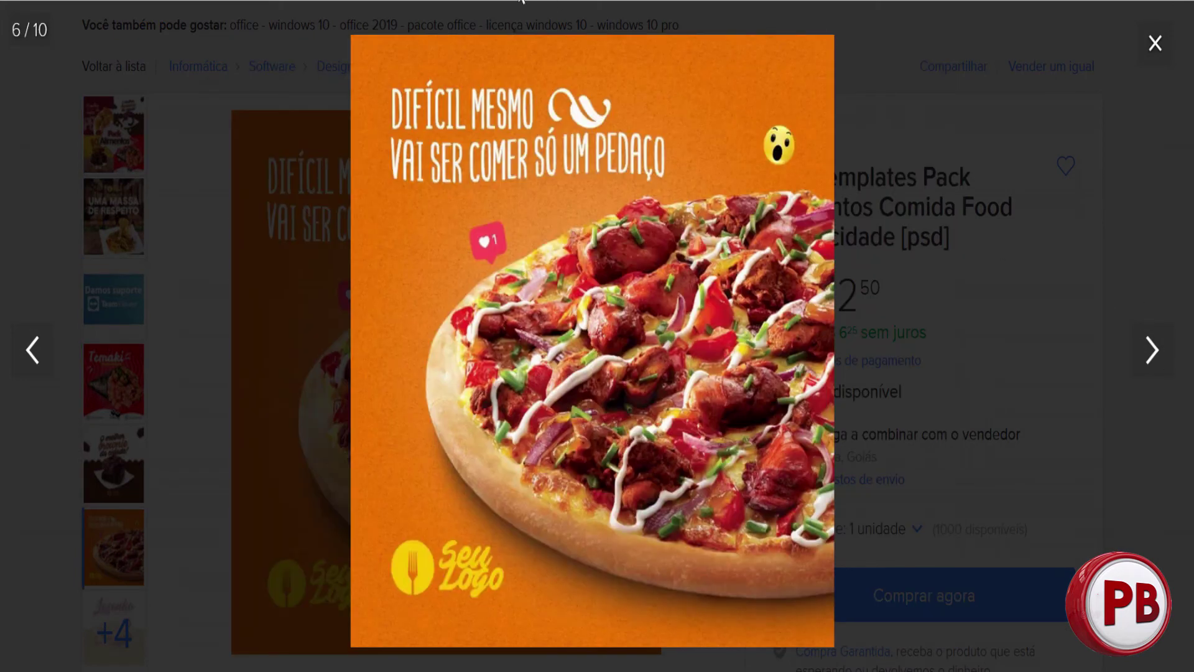
left_click(1154, 44)
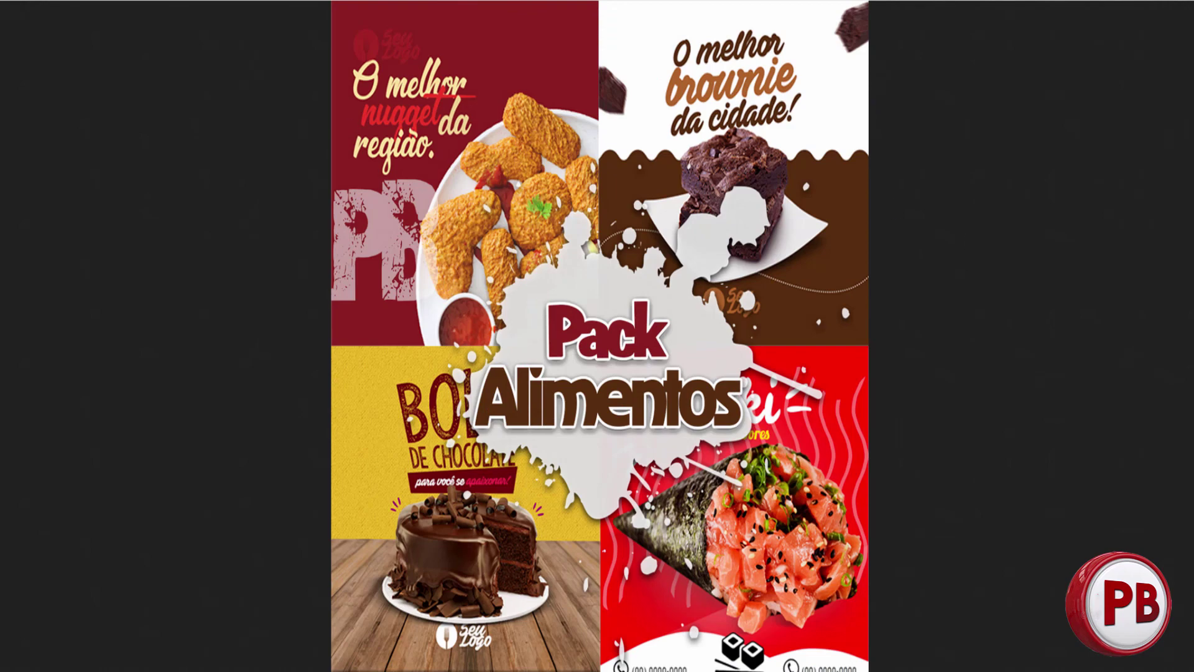
key("alt+Left")
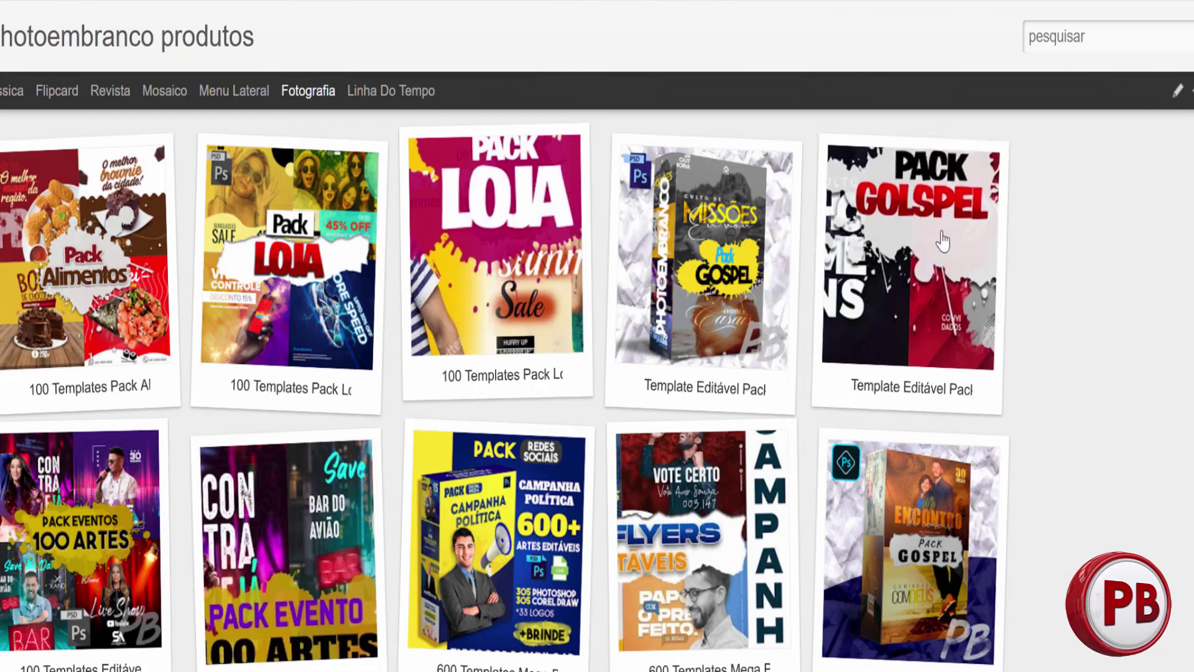
Scroll the Pack Alimentos post down and back up to its cover image
scroll(800, 456, "down", 5)
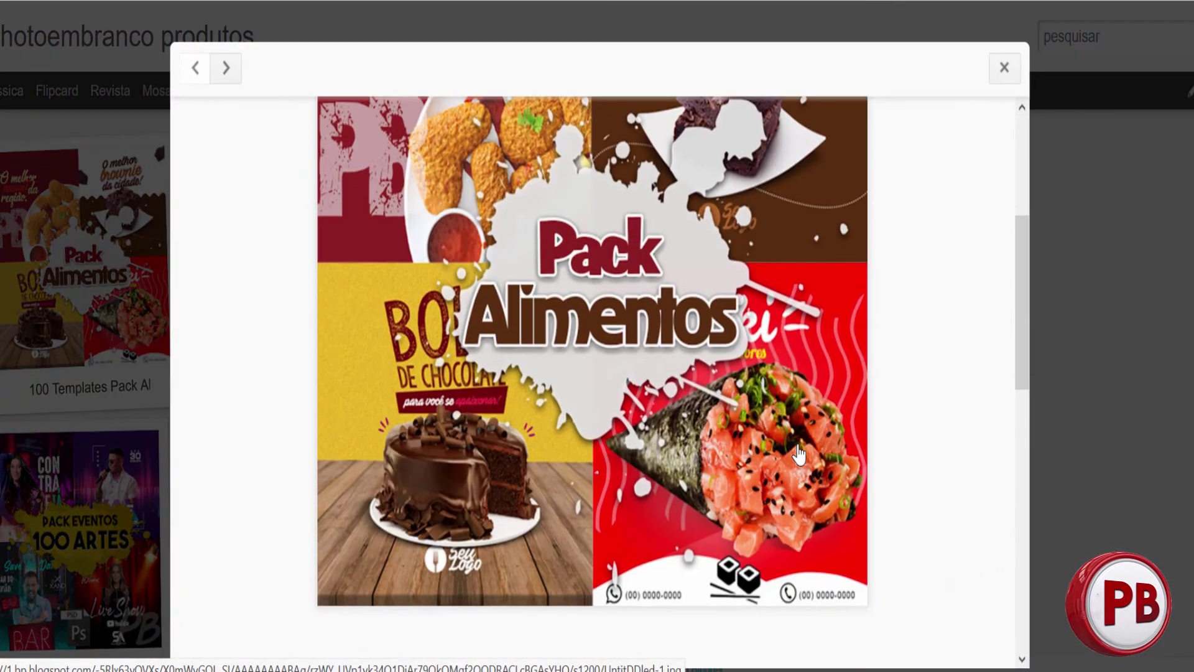
scroll(799, 456, "down", 5)
scroll(728, 461, "up", 1)
scroll(746, 457, "up", 4)
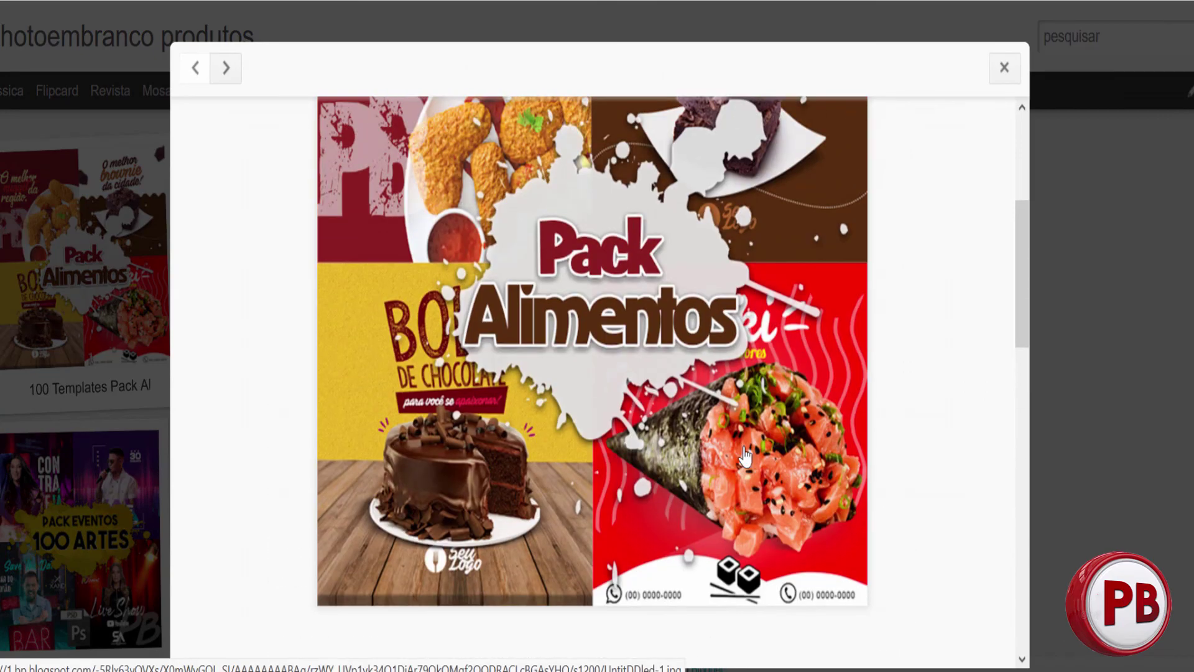